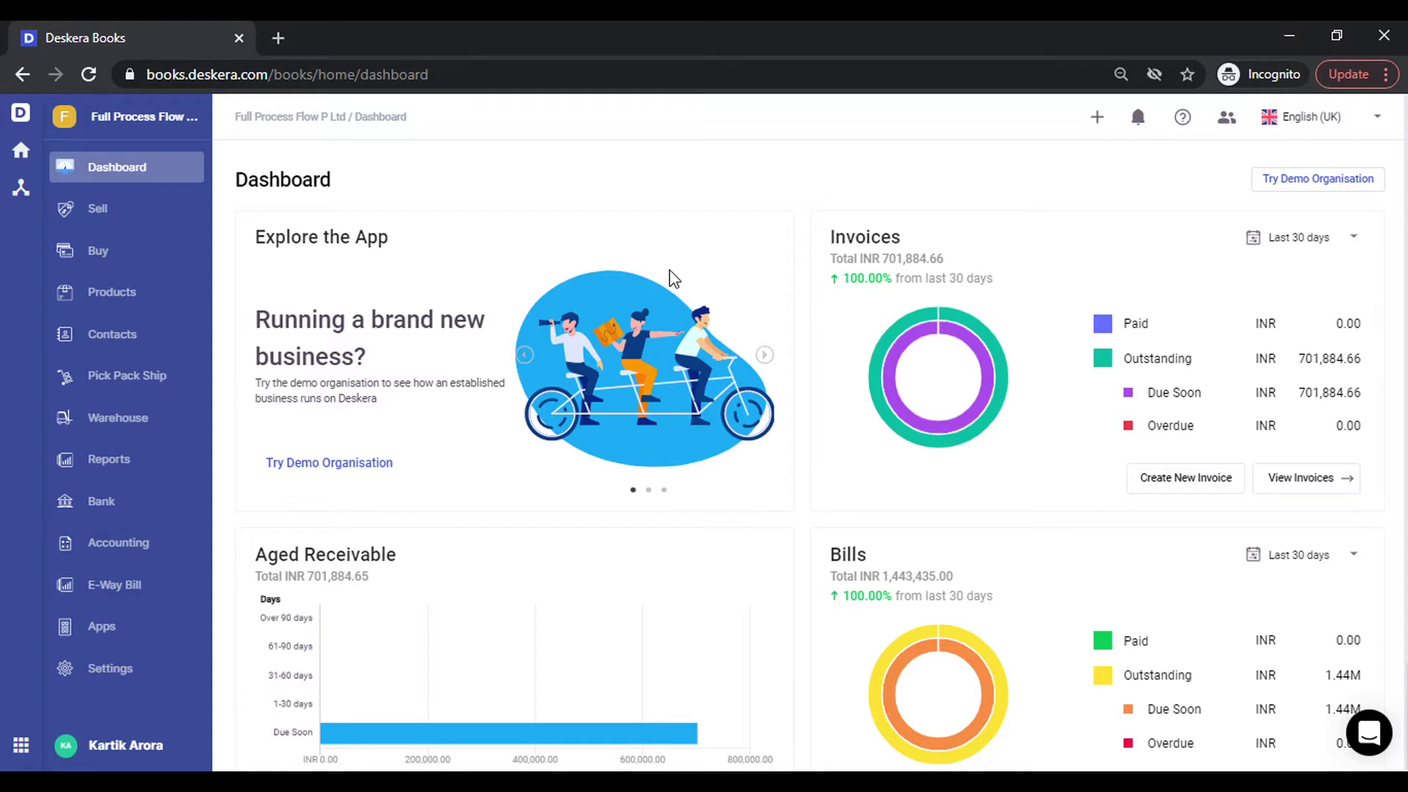
Open the Switch To panel, which lists the four companies.
left_click(101, 119)
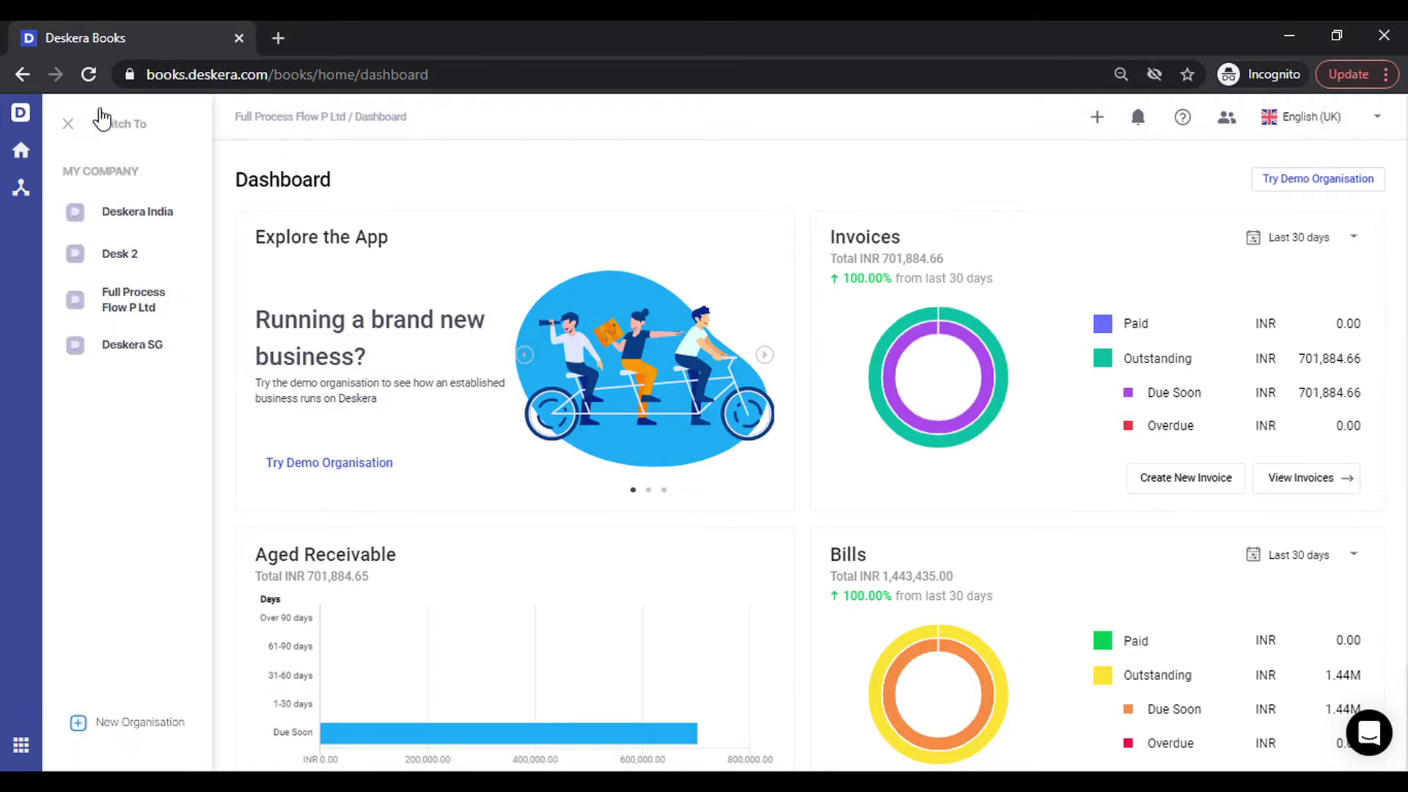
Start a new organisation with tax residency India, filling in INR currency and 01-04-2020 dates.
left_click(121, 725)
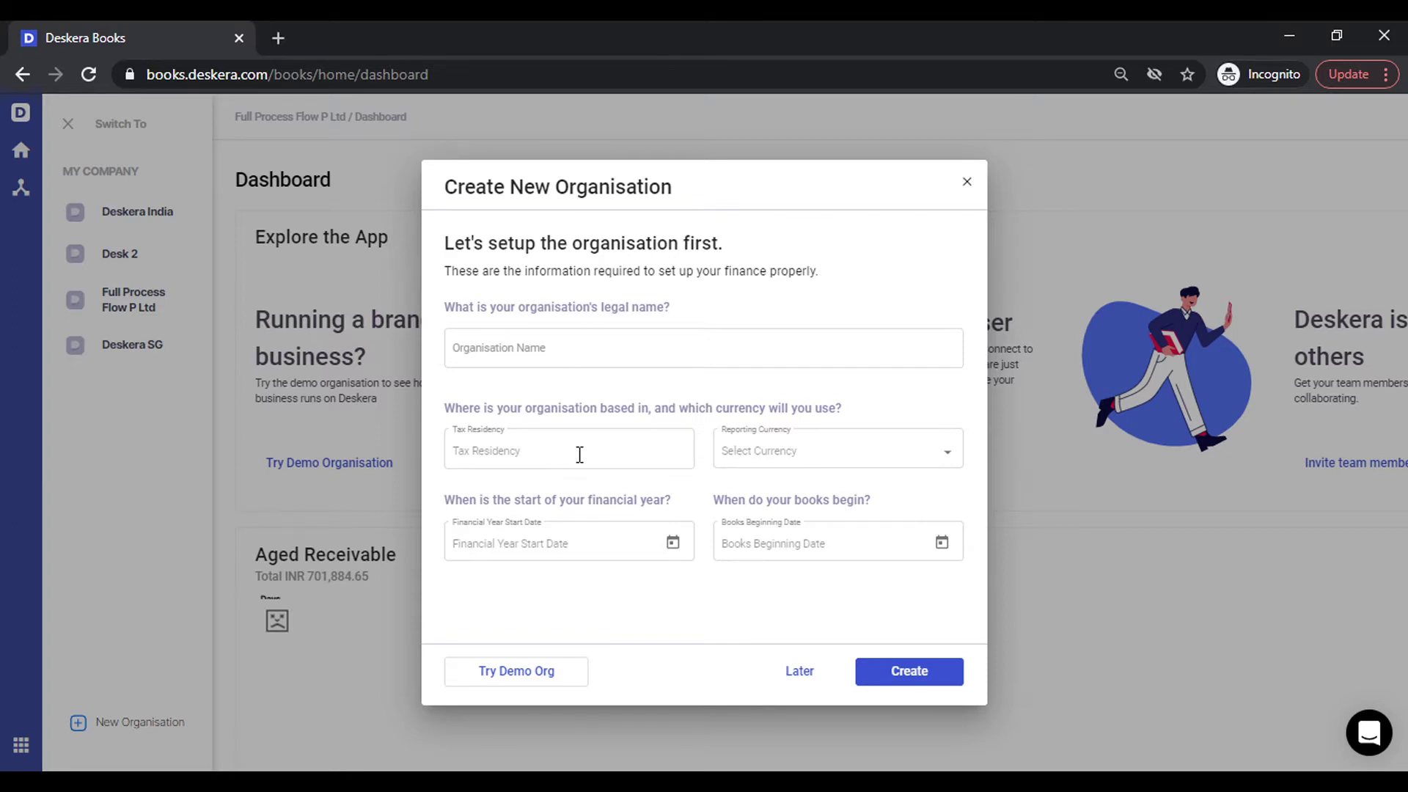
left_click(580, 454)
type("ind")
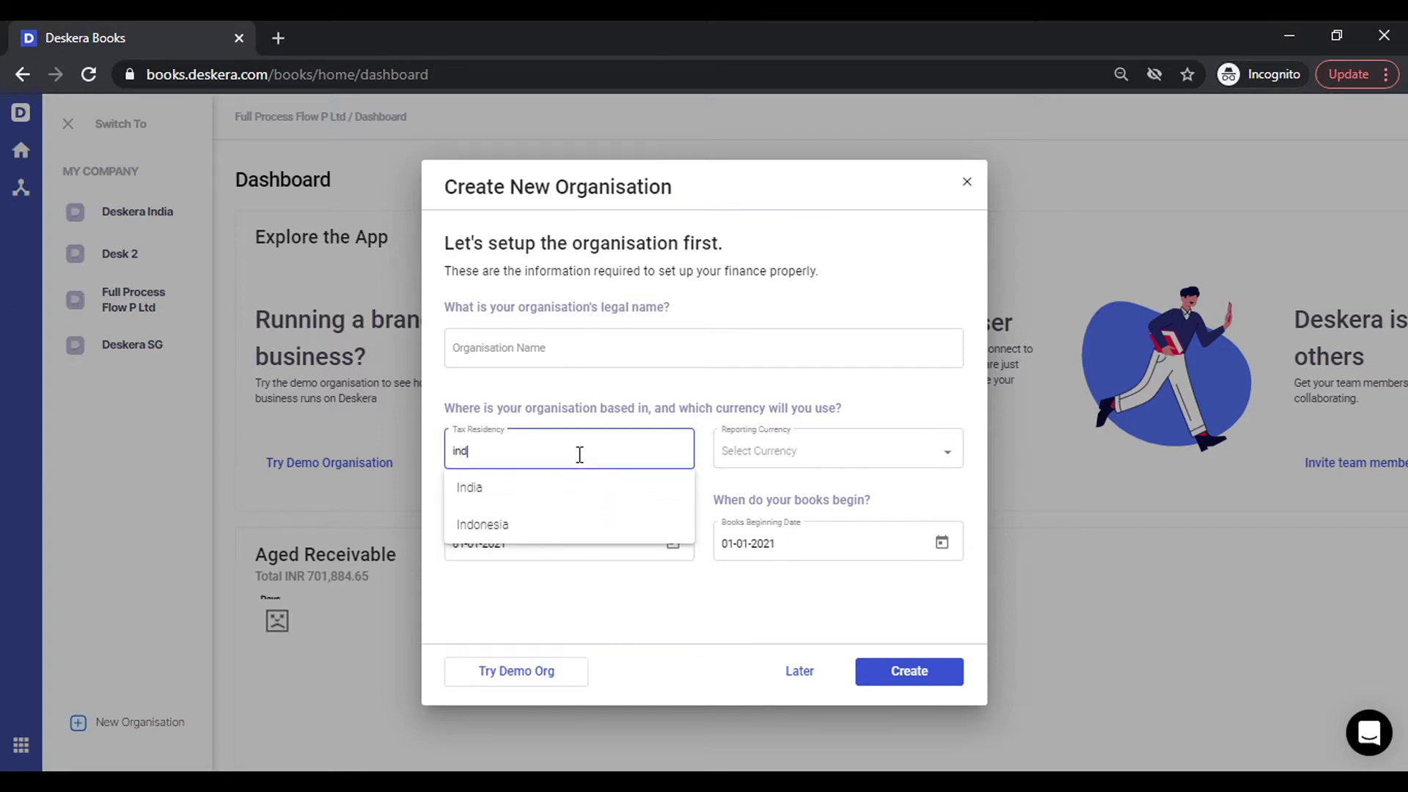
key("Down")
key("Return")
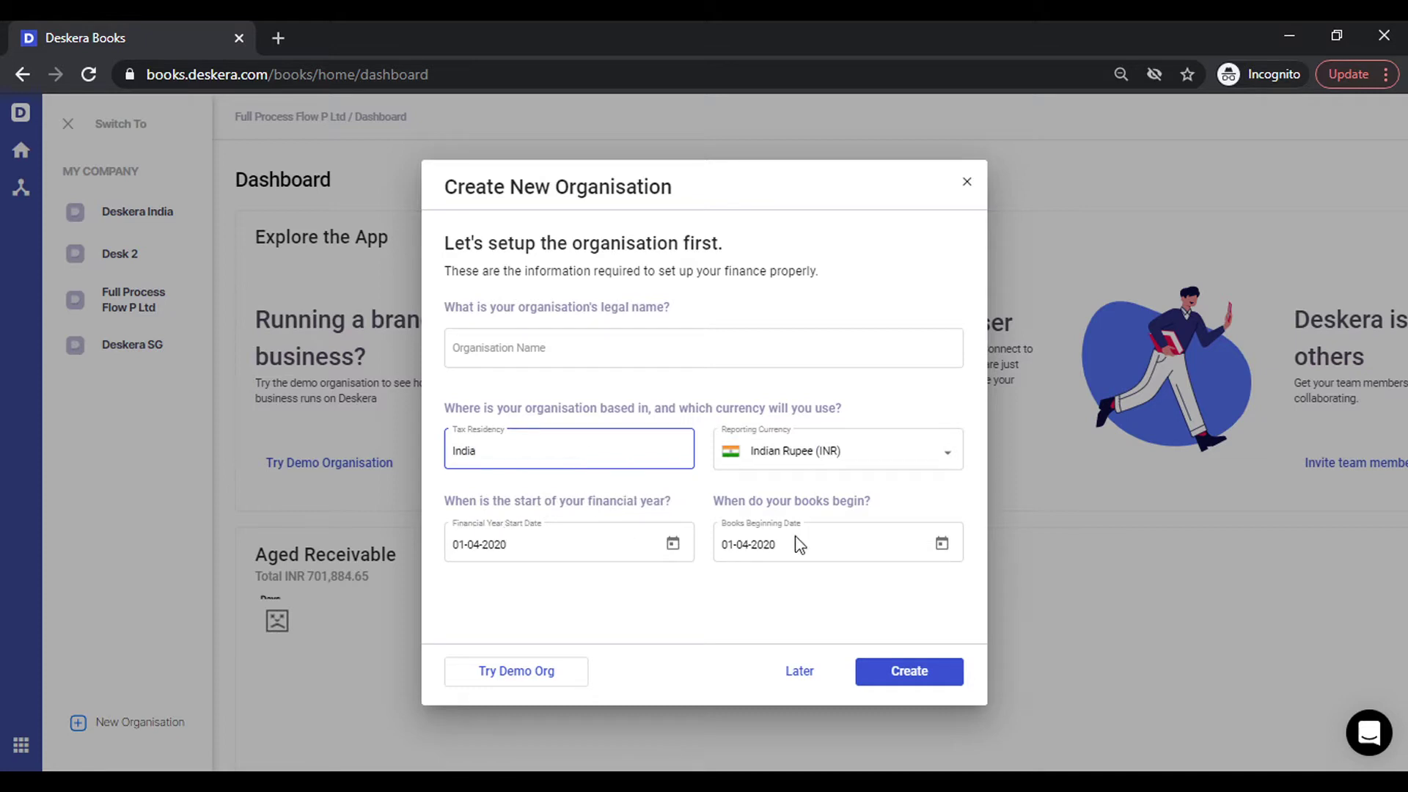
left_click(676, 603)
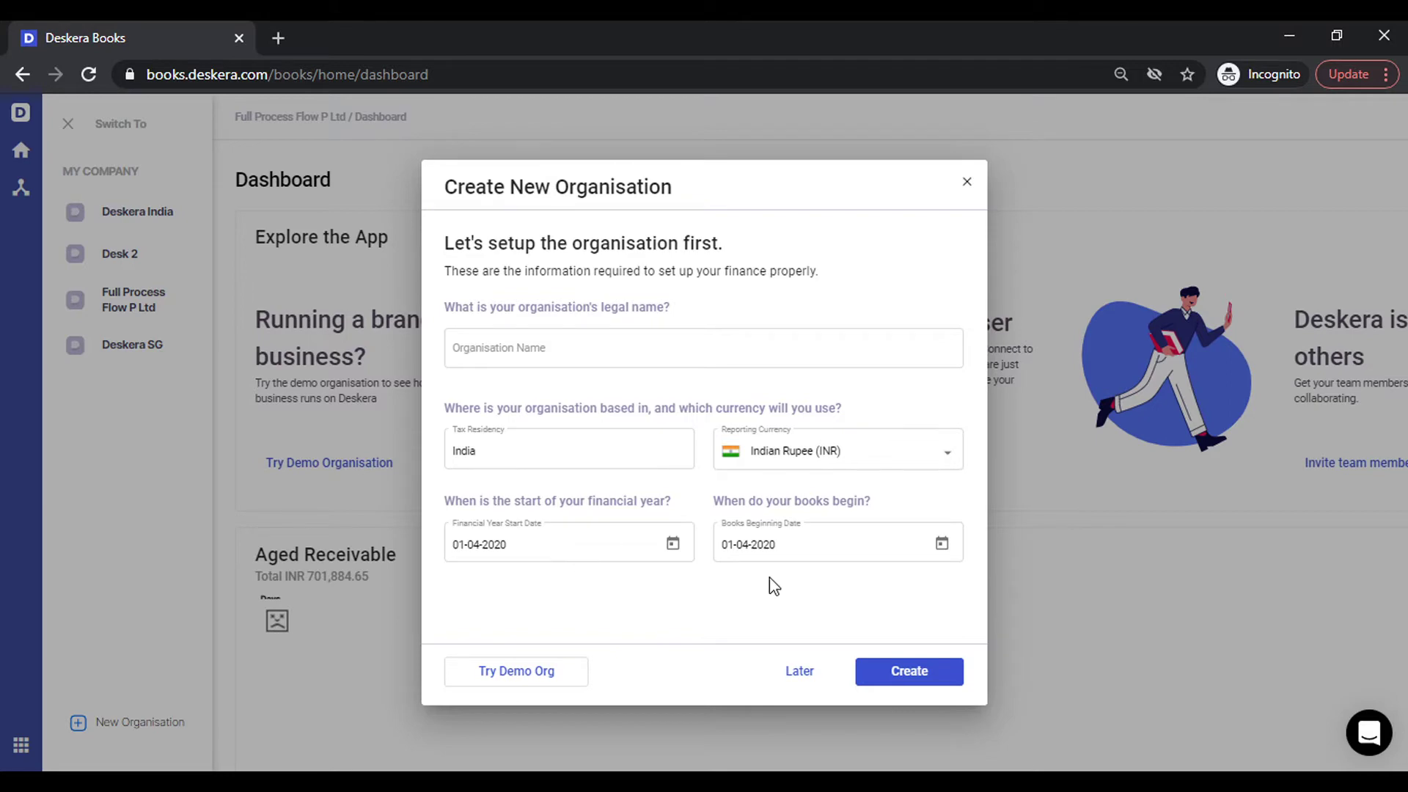
Discard the new organisation form and open Settings > Organisation Profile.
left_click(966, 181)
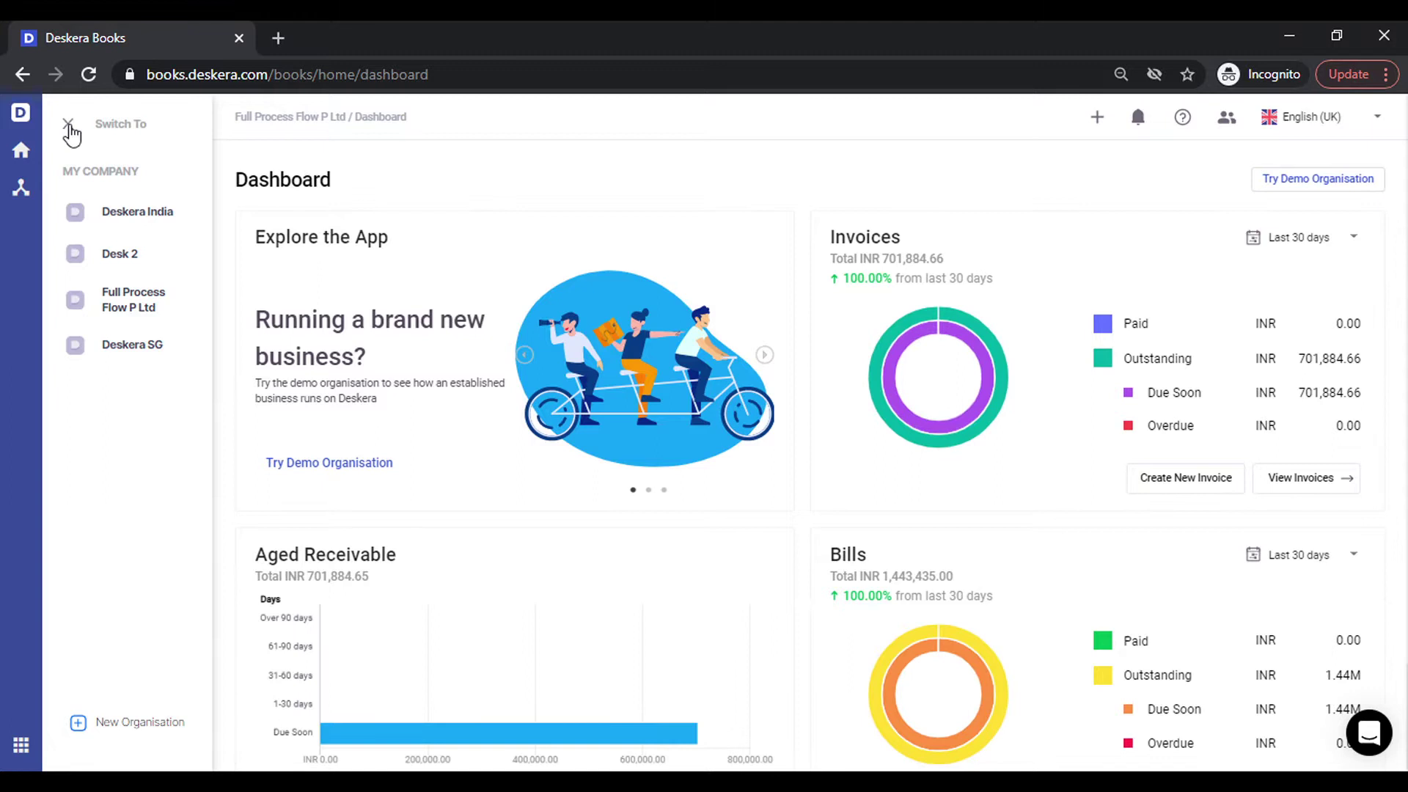
left_click(68, 124)
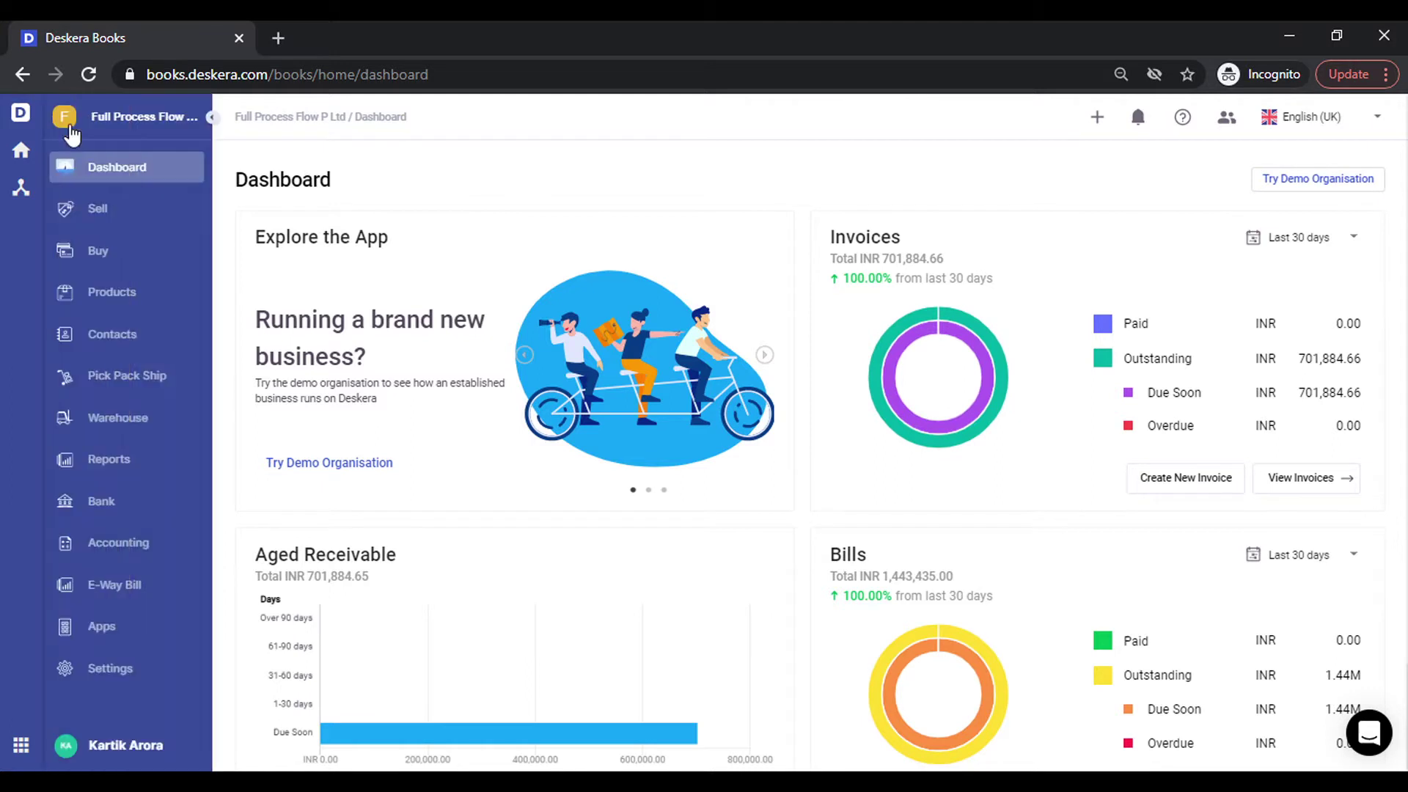
left_click(130, 669)
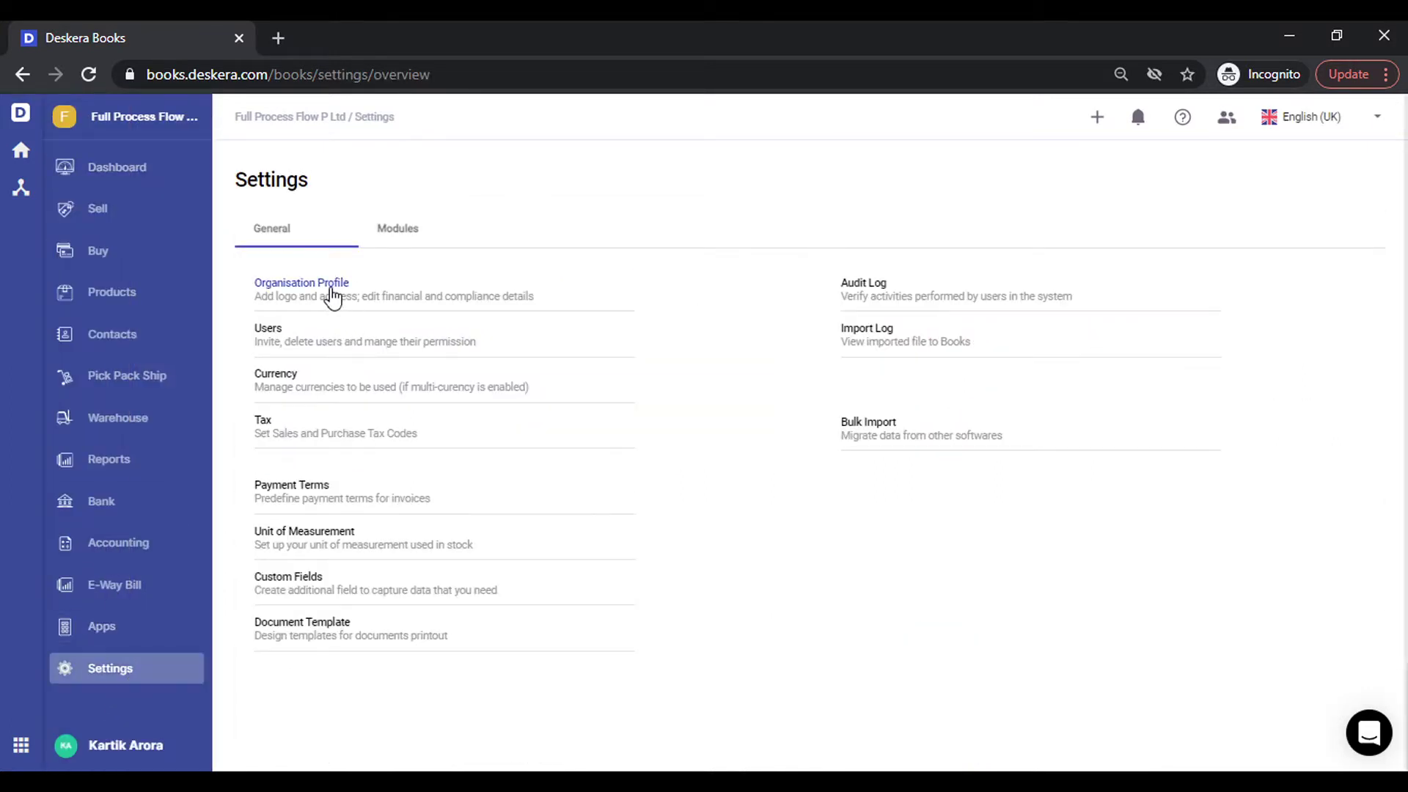
left_click(329, 293)
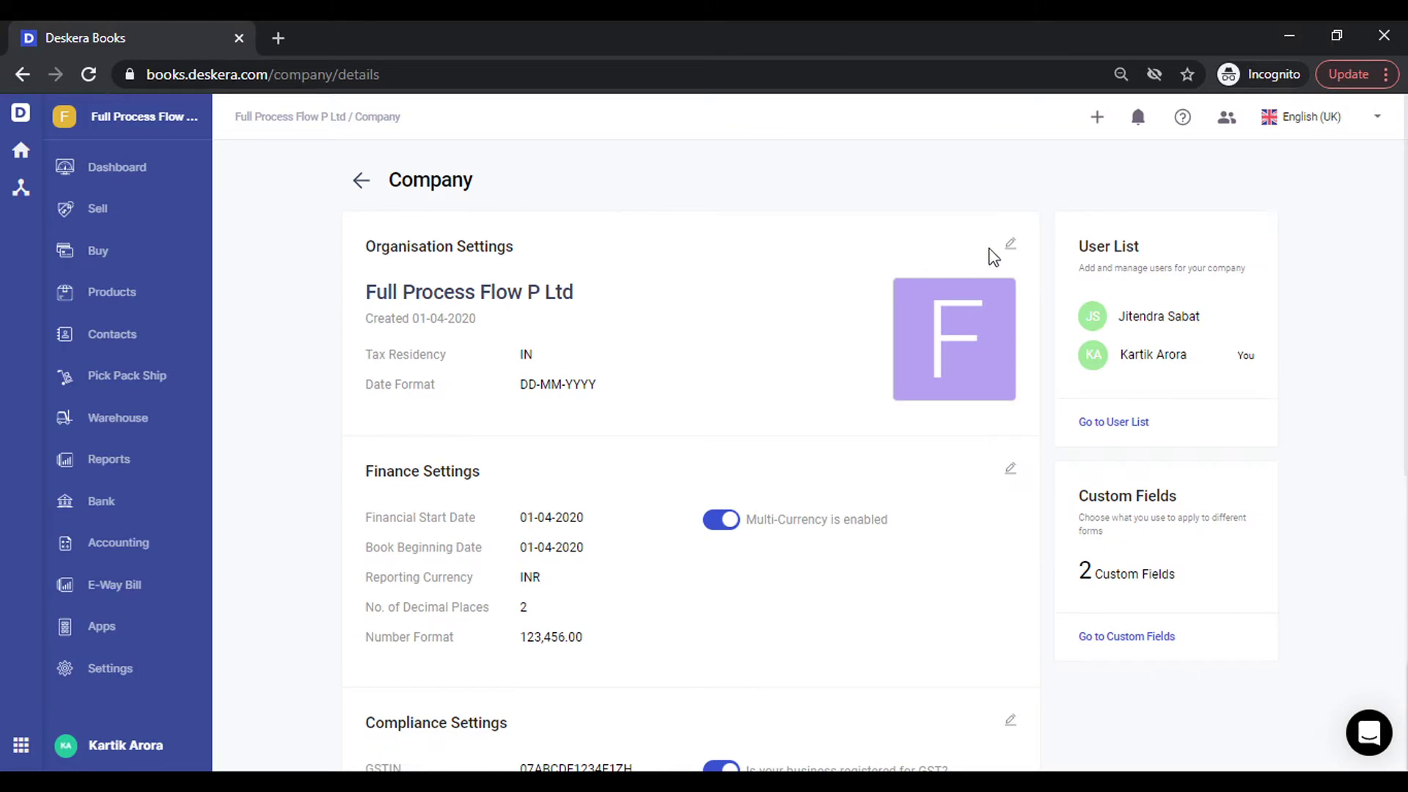
Edit the company profile, reviewing its Compliance section and then its New Delhi address.
left_click(1011, 243)
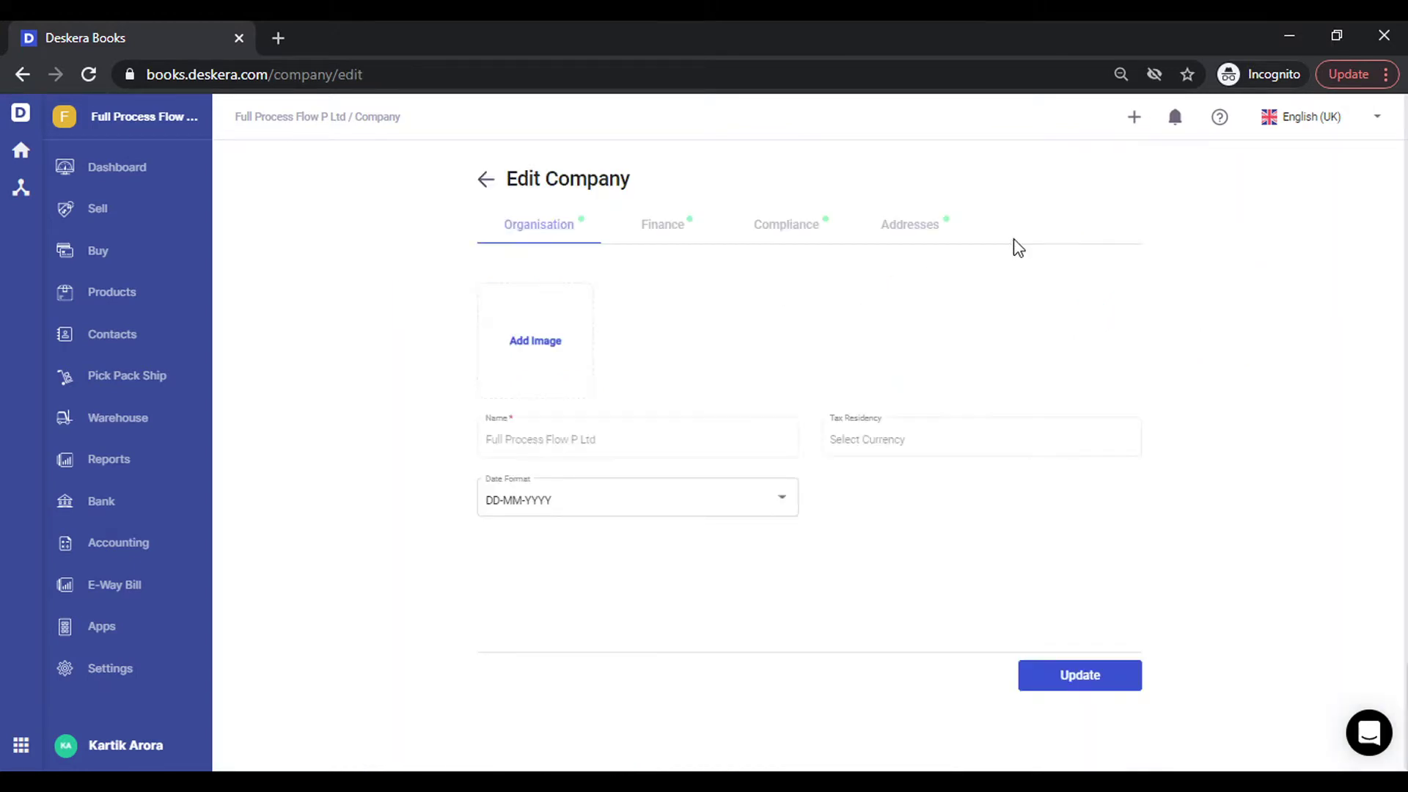
left_click(770, 226)
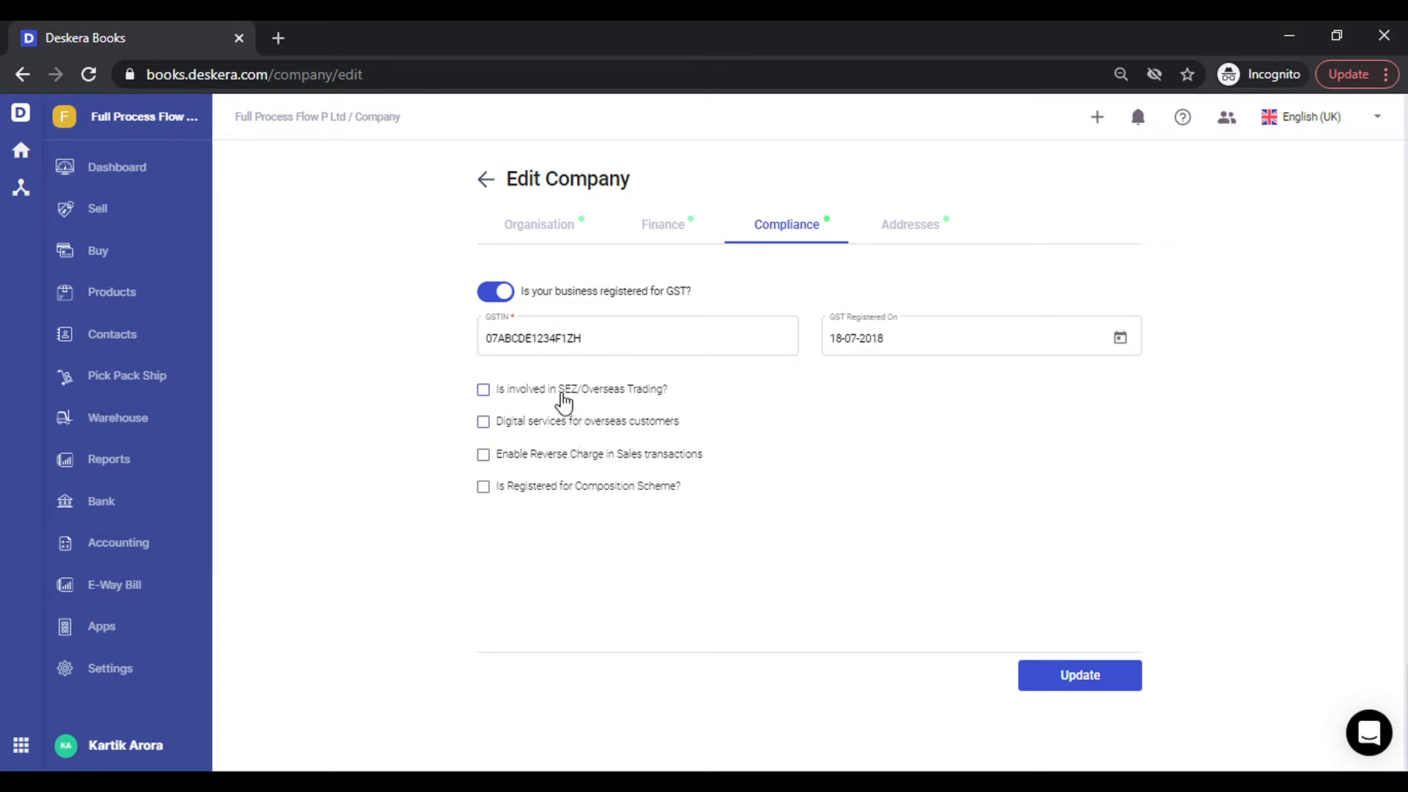
left_click(915, 236)
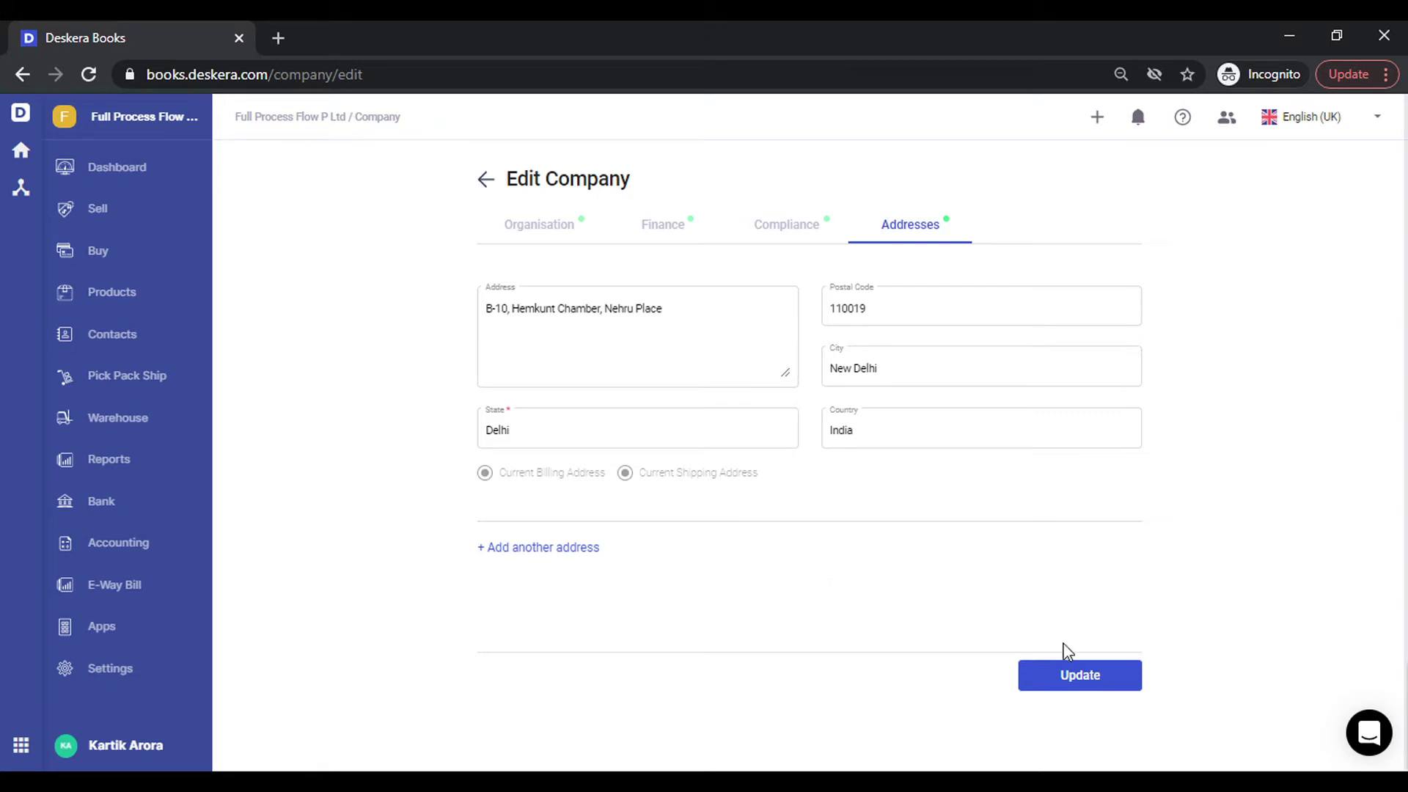
Return to Settings and open Tax to see the GST 28%, 18%, 12%, 5% and 0% codes.
left_click(484, 179)
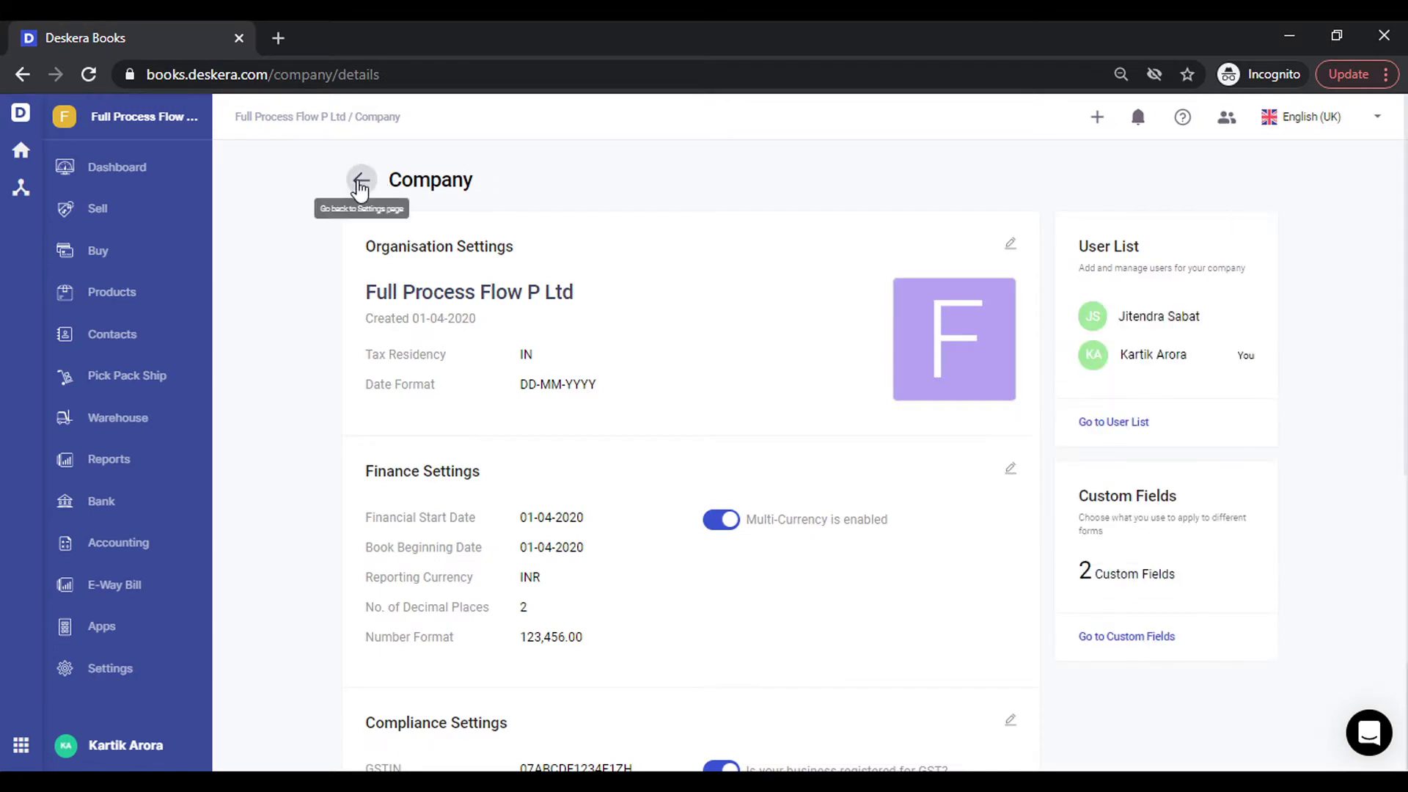
left_click(359, 180)
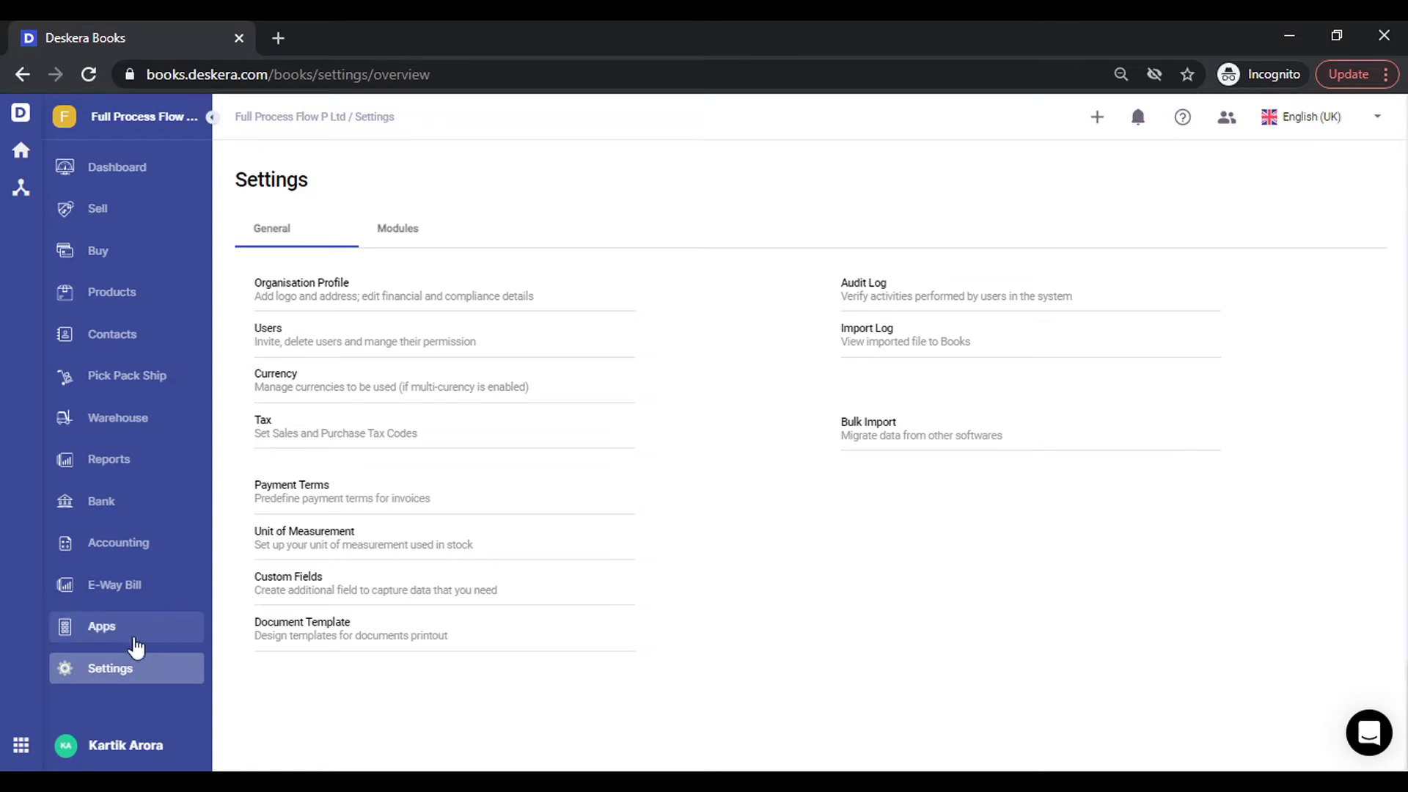
left_click(262, 427)
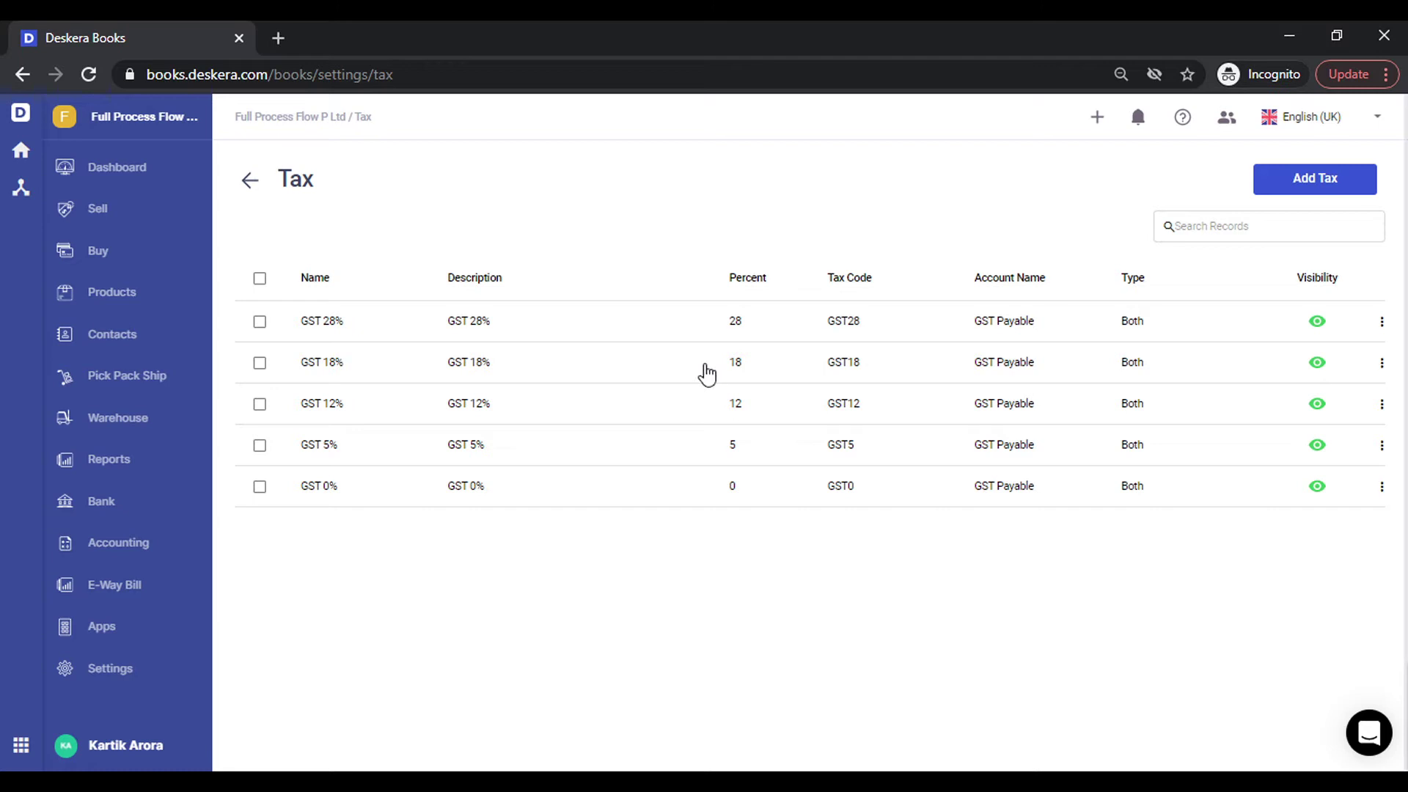
left_click(1331, 183)
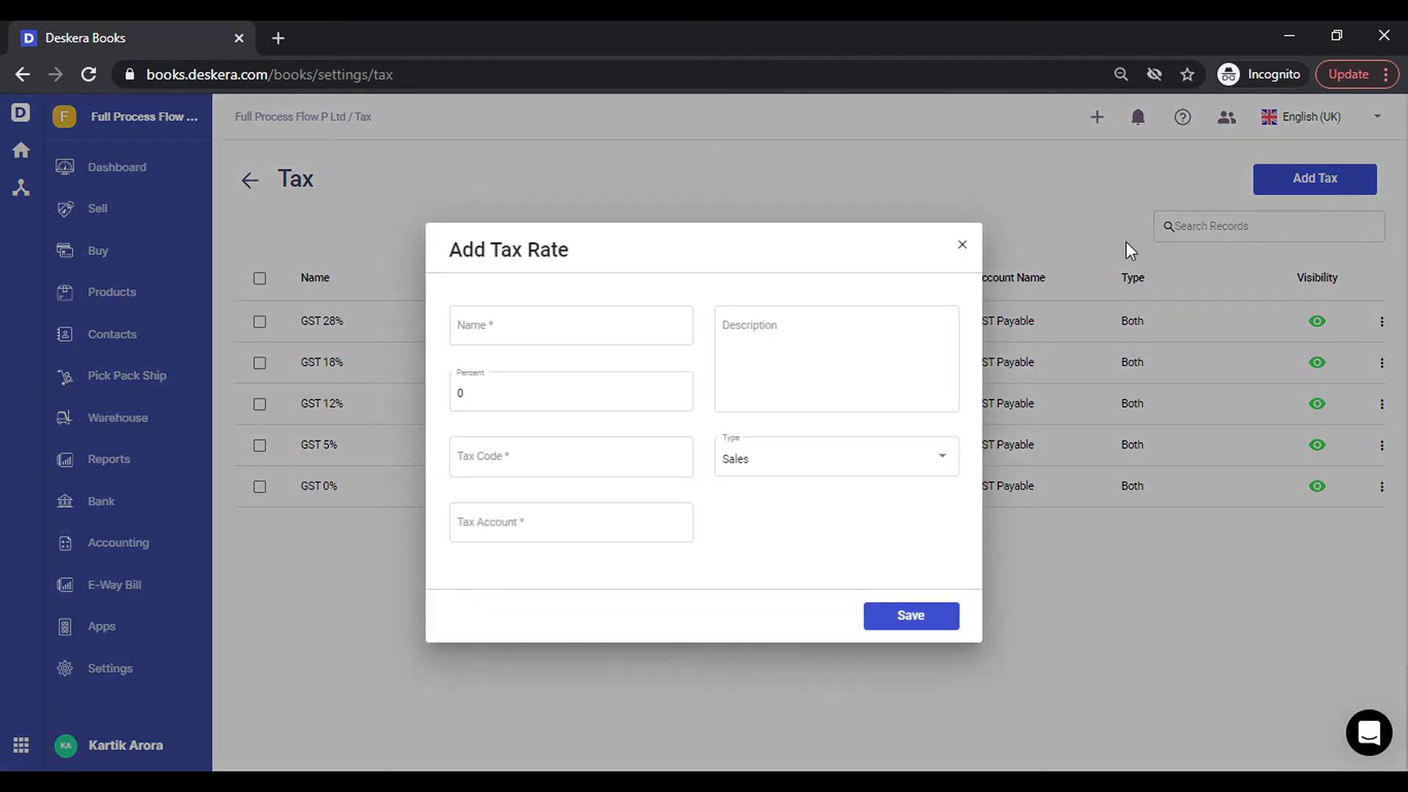
left_click(663, 330)
type("G")
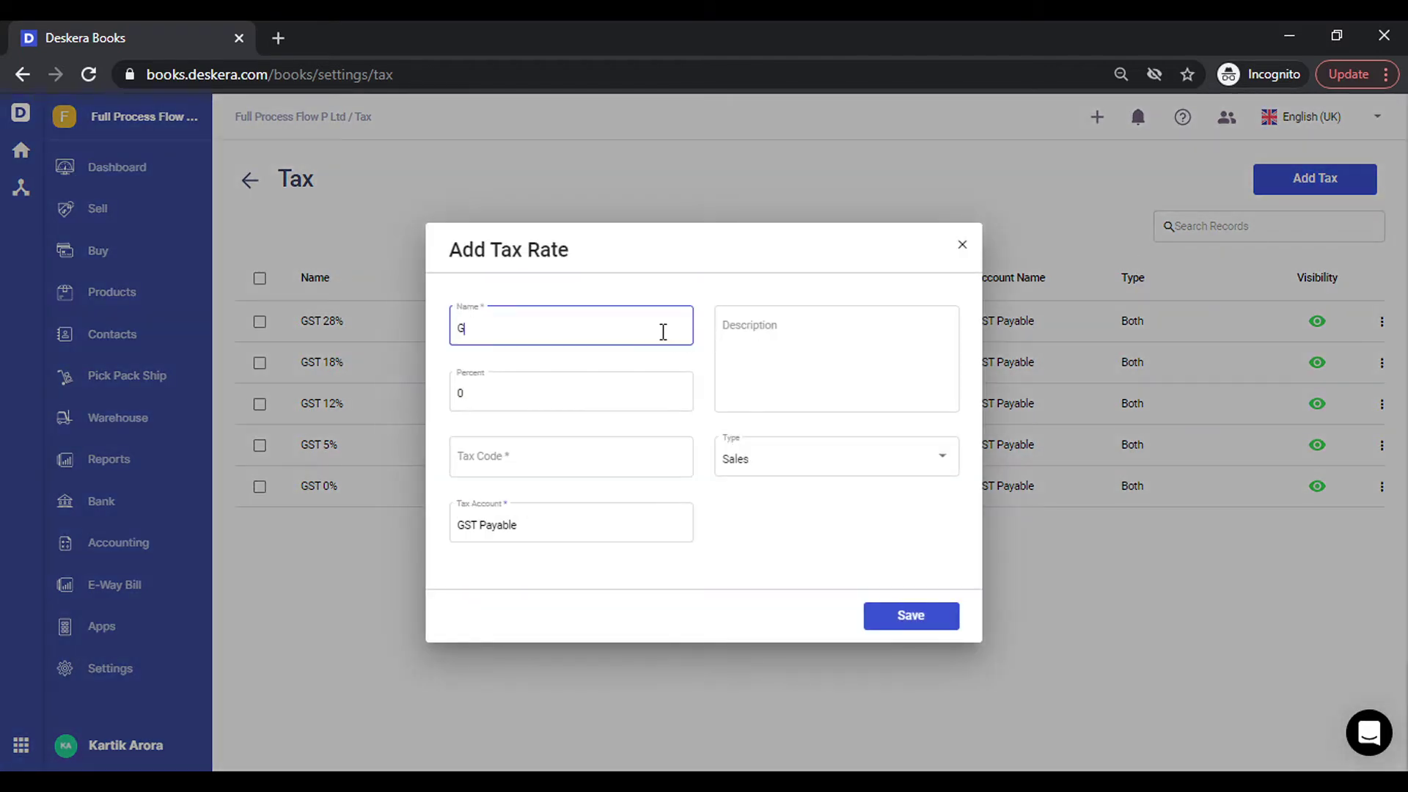
type("ST 3%")
key("ctrl+a")
key("ctrl+c")
key("Tab")
key("Tab")
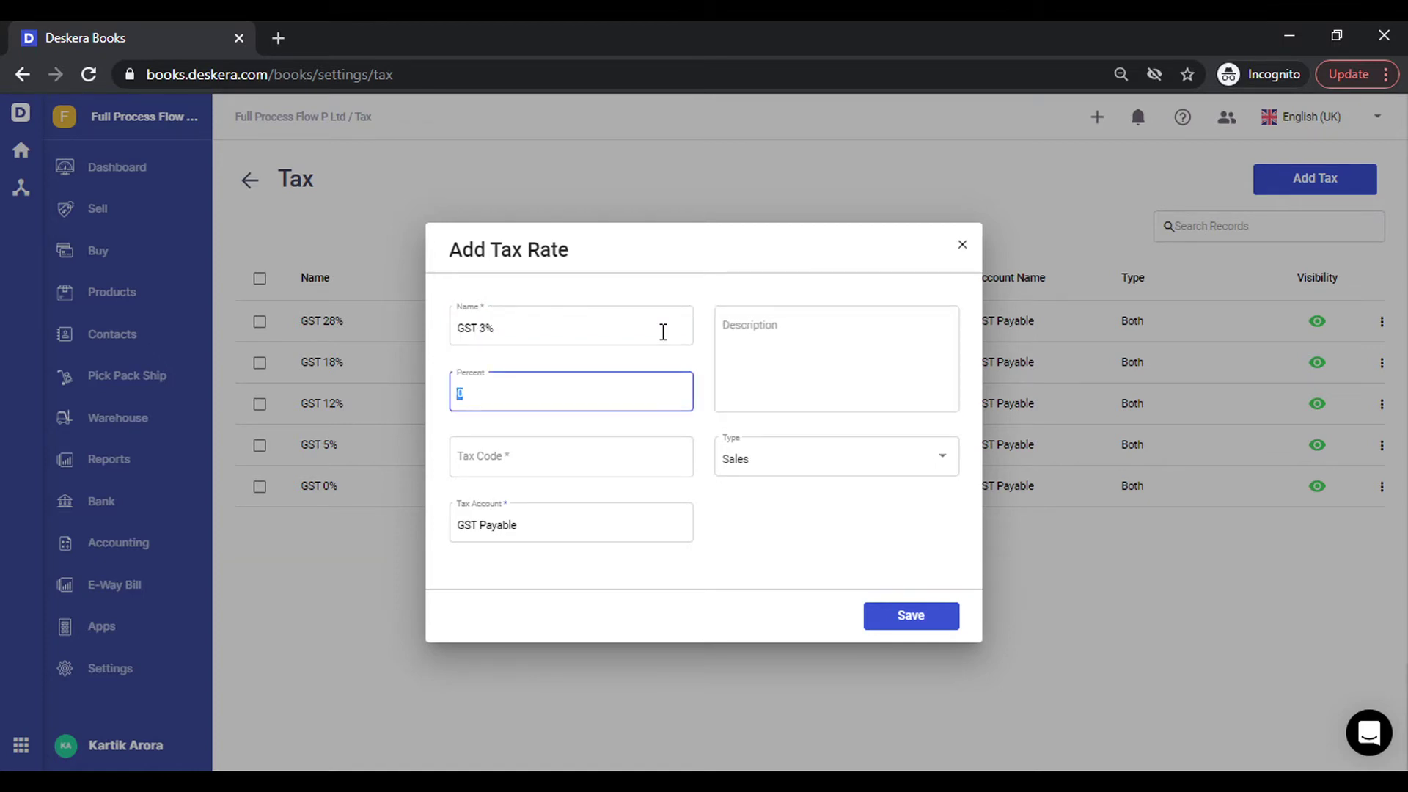
type("3")
key("Tab")
key("ctrl+v")
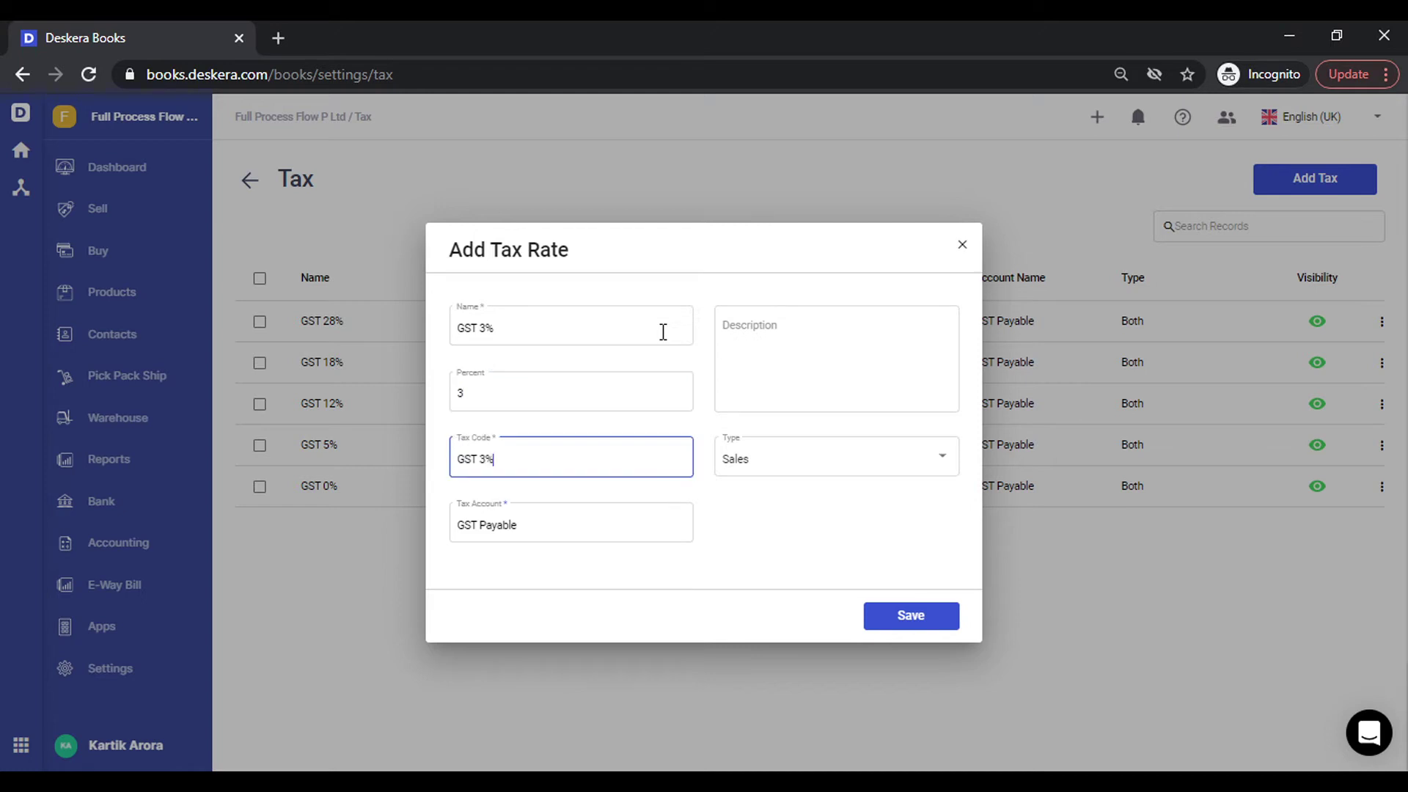
left_click(824, 467)
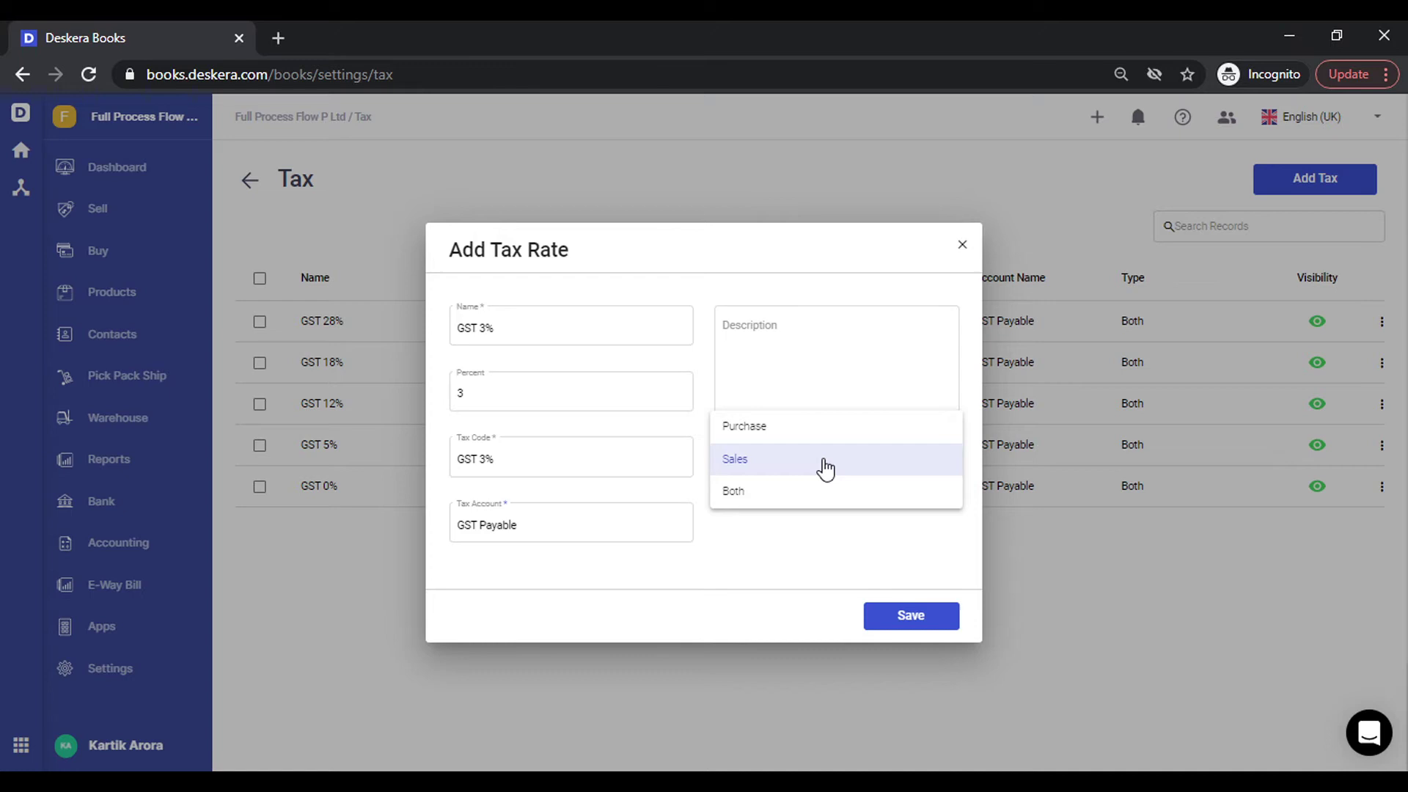
left_click(807, 495)
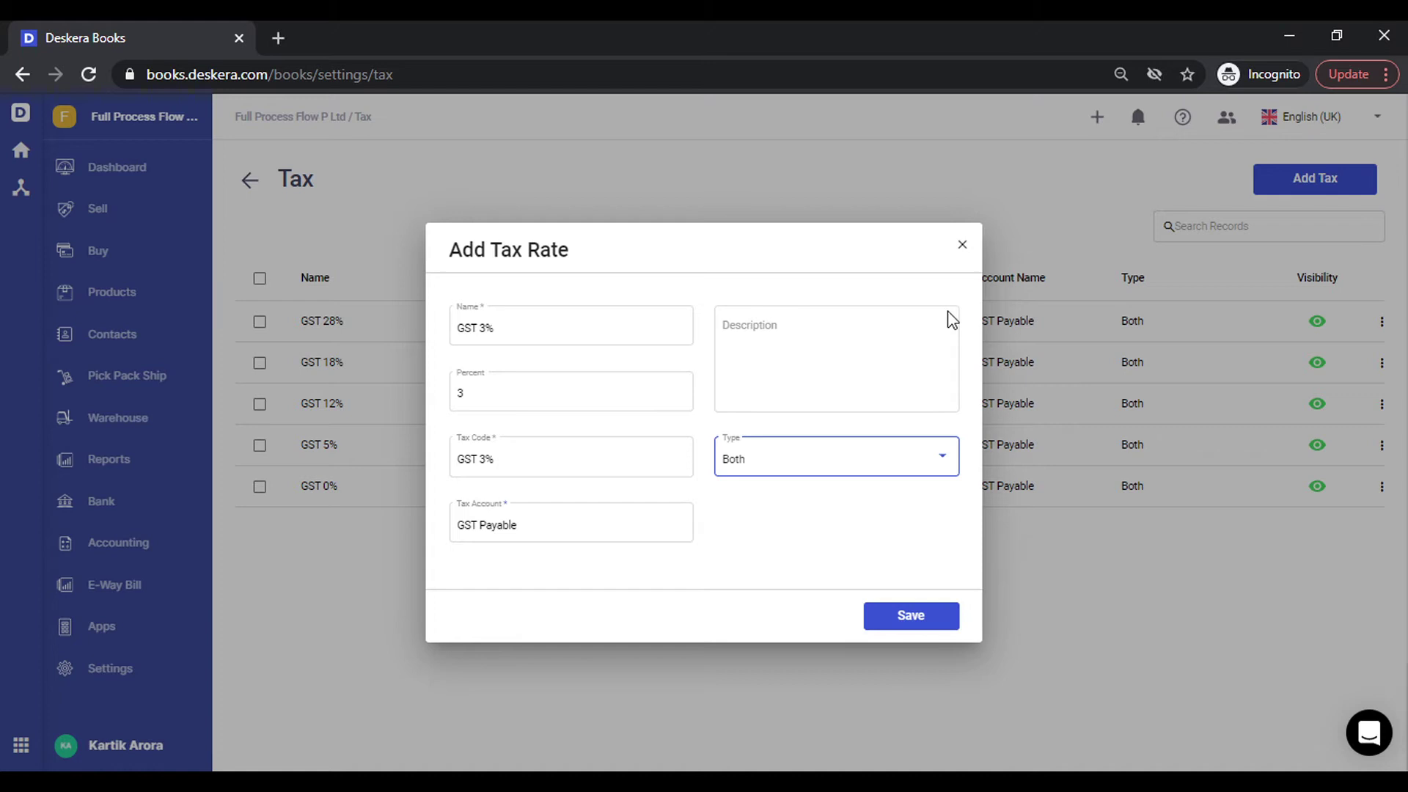
left_click(962, 244)
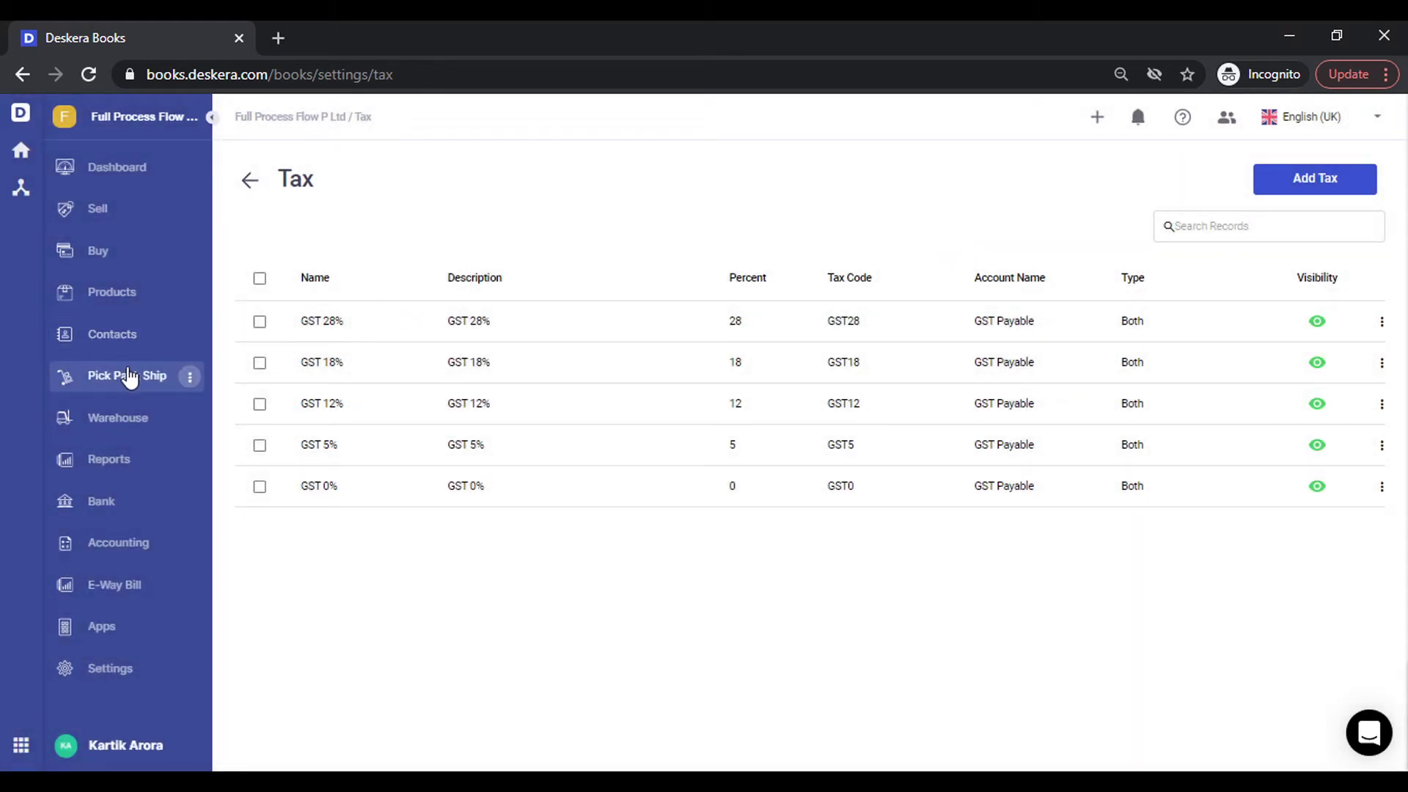
Create a new contact from Contacts and show its Accounting details with NET 30 terms.
left_click(143, 346)
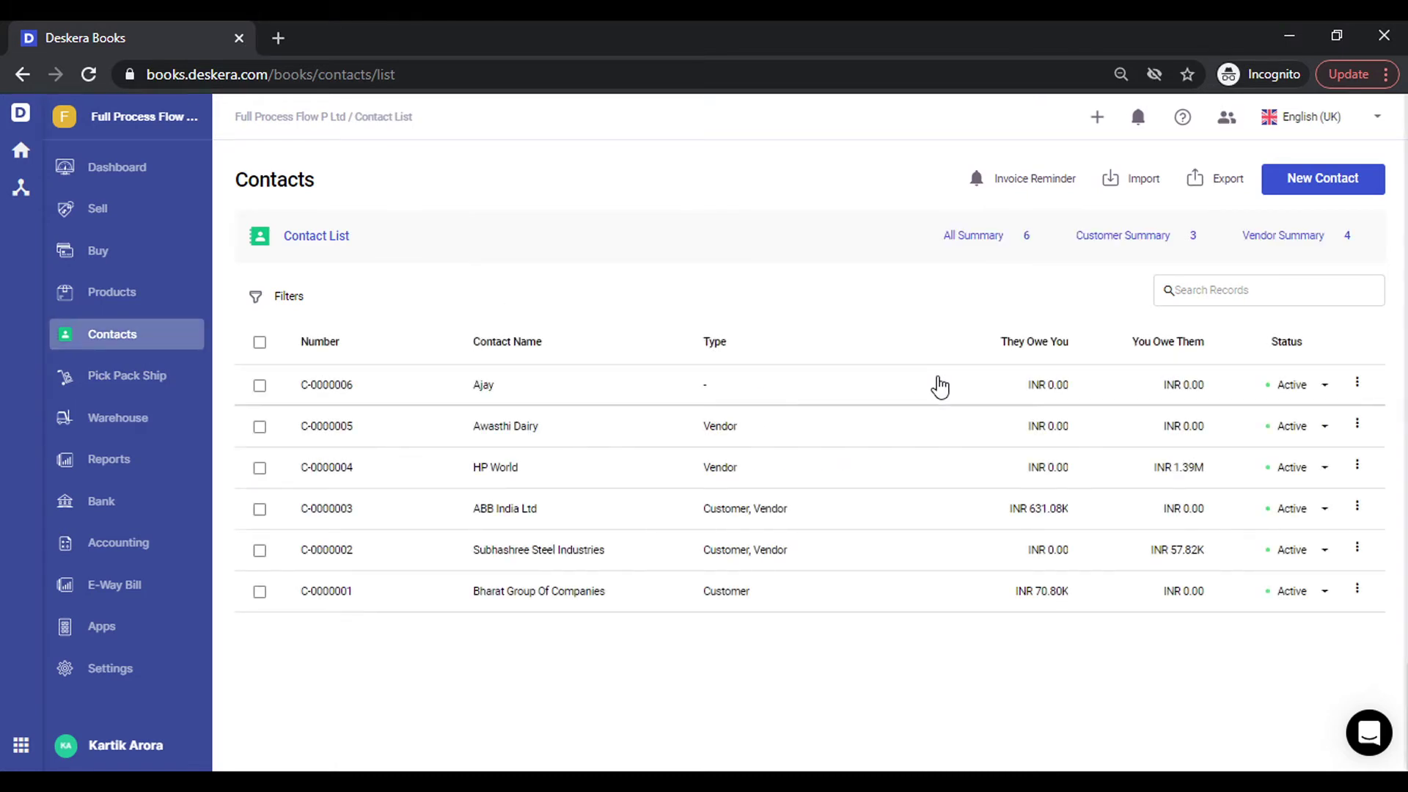
left_click(1342, 184)
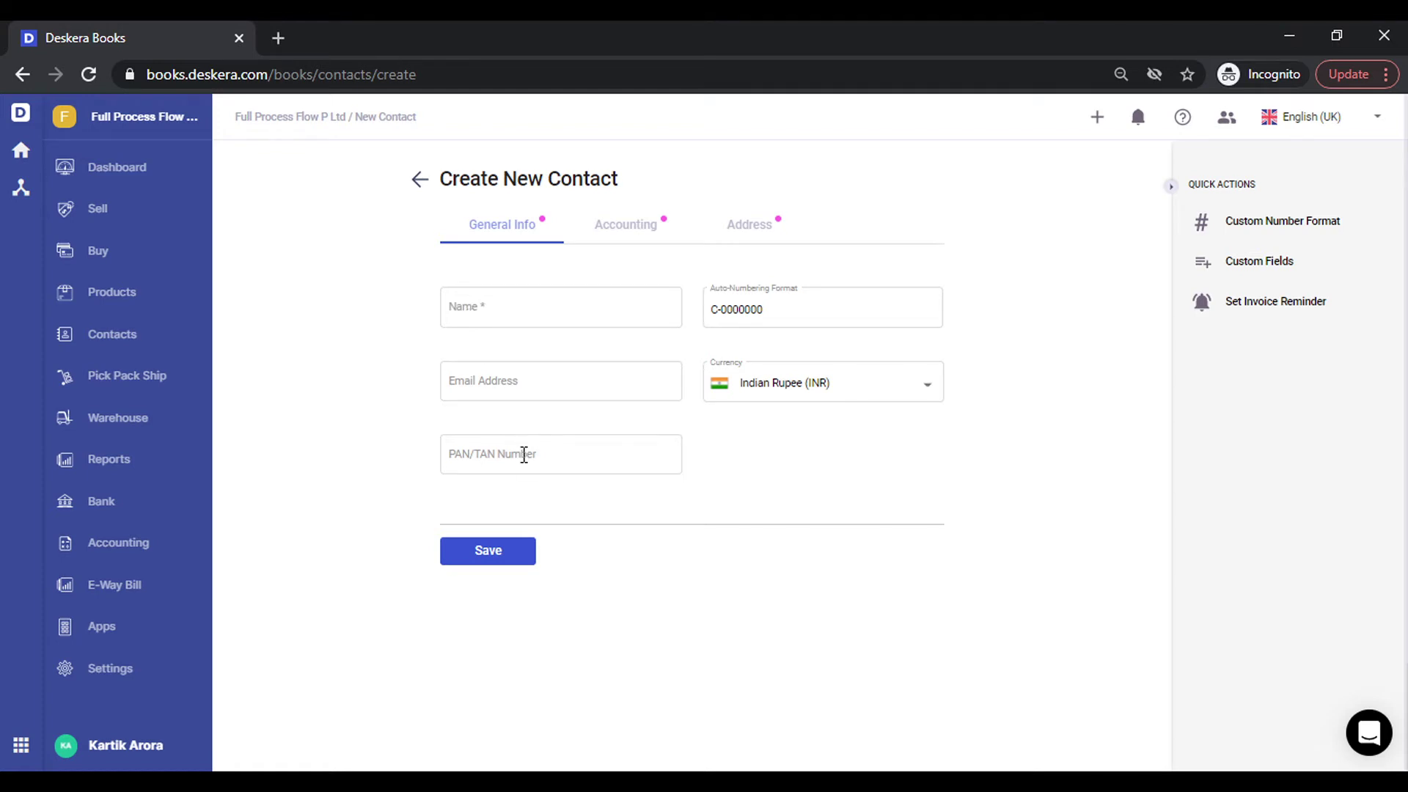
left_click(646, 234)
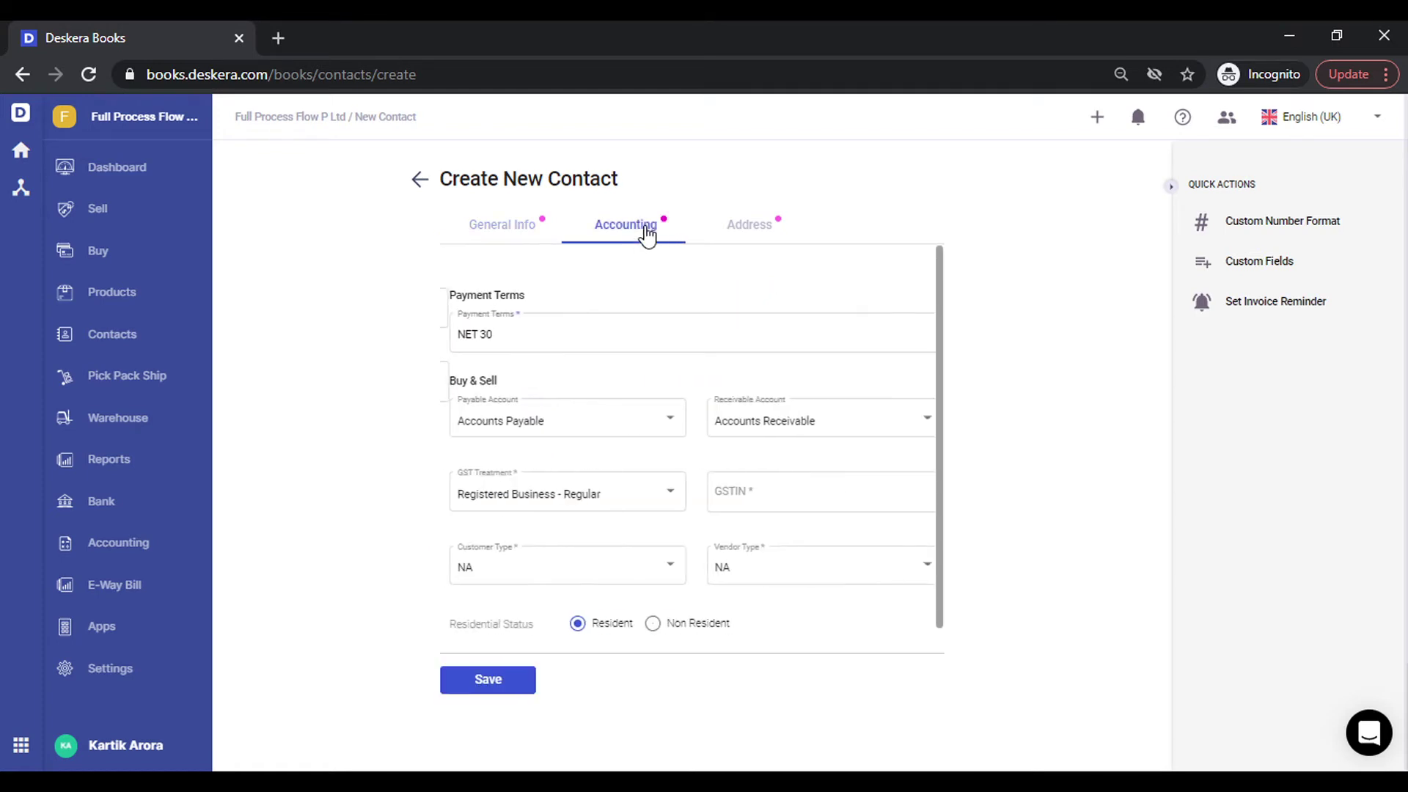
Set GST treatment to Registered Business - Regular, enter the contact's GSTIN, and keep customer type NA.
left_click(572, 496)
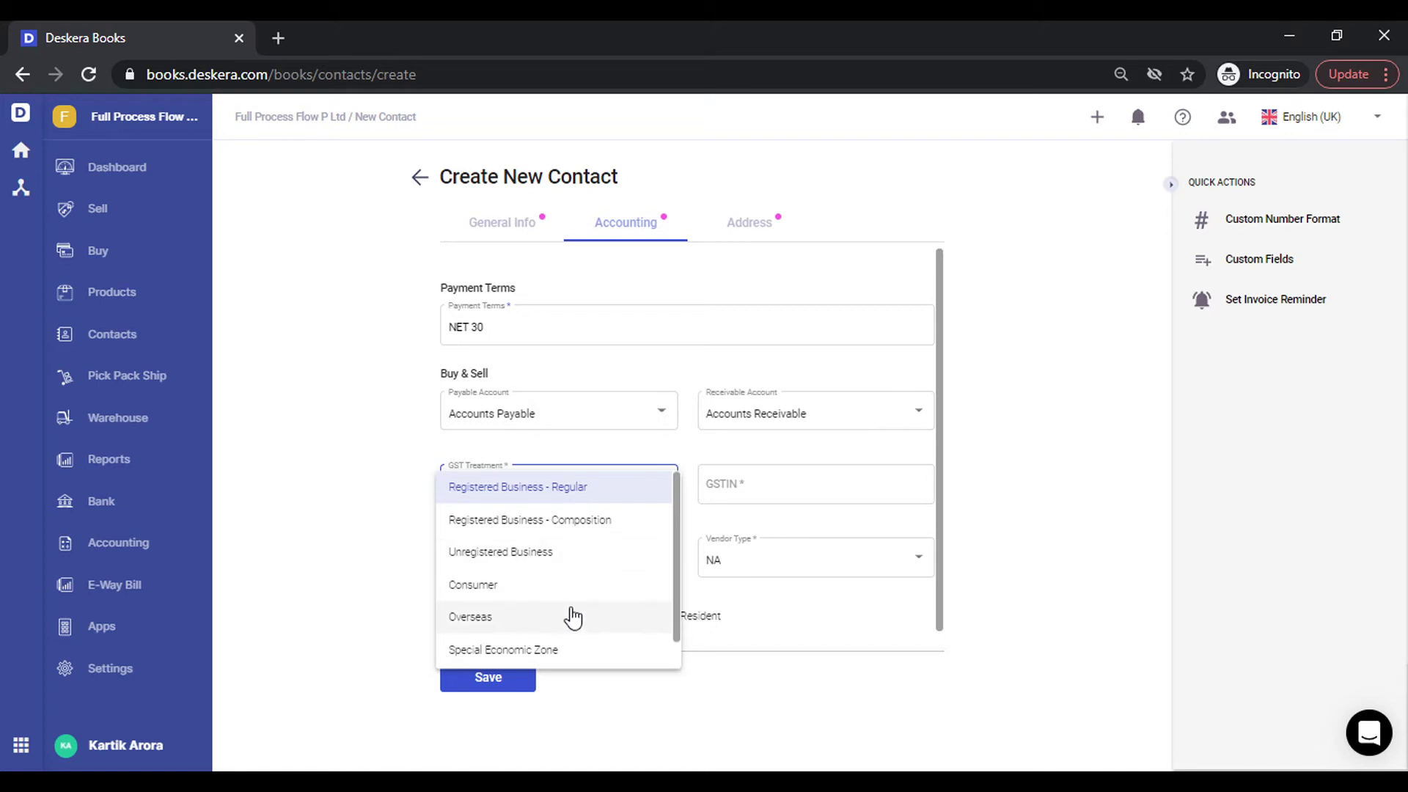
scroll(570, 615, "down", 1)
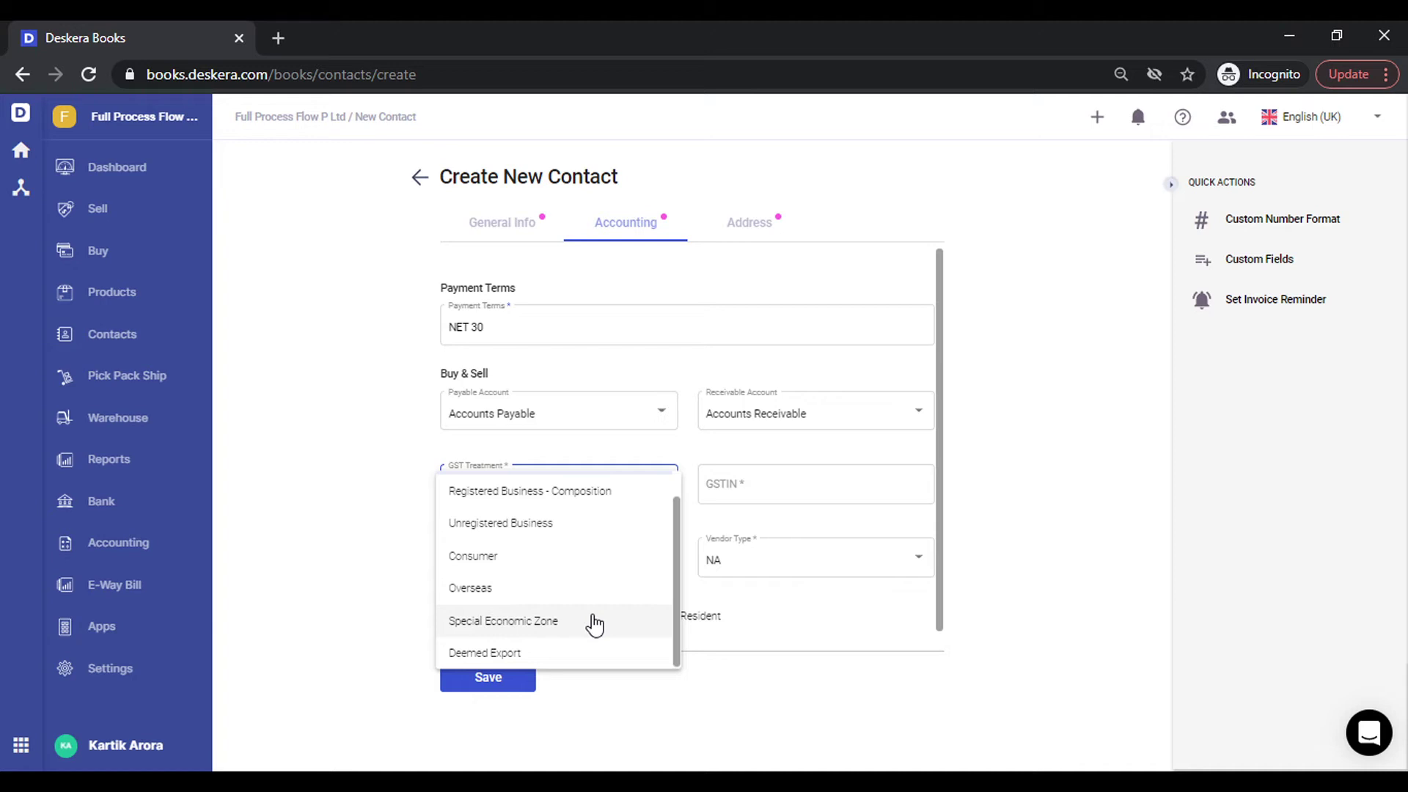
scroll(606, 575, "up", 1)
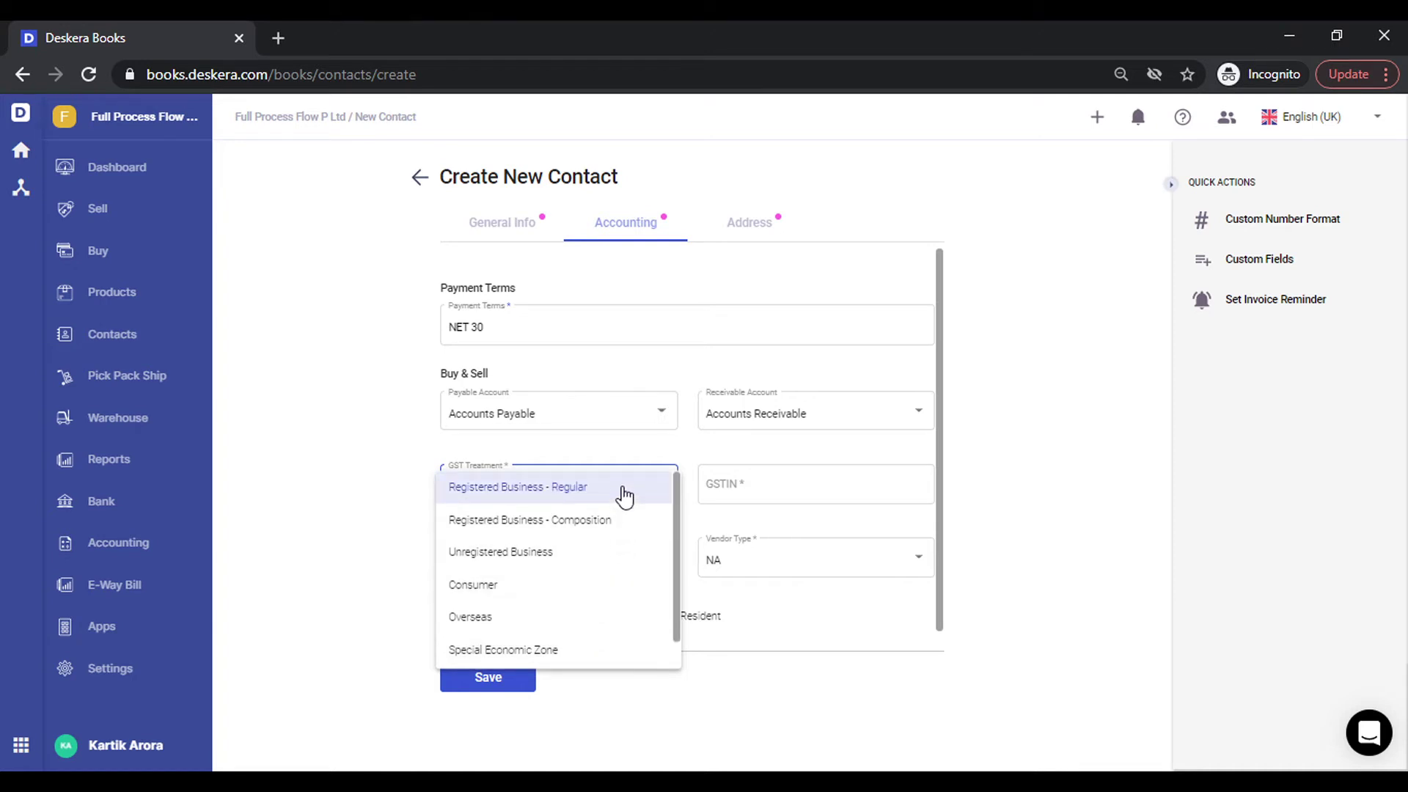
left_click(624, 497)
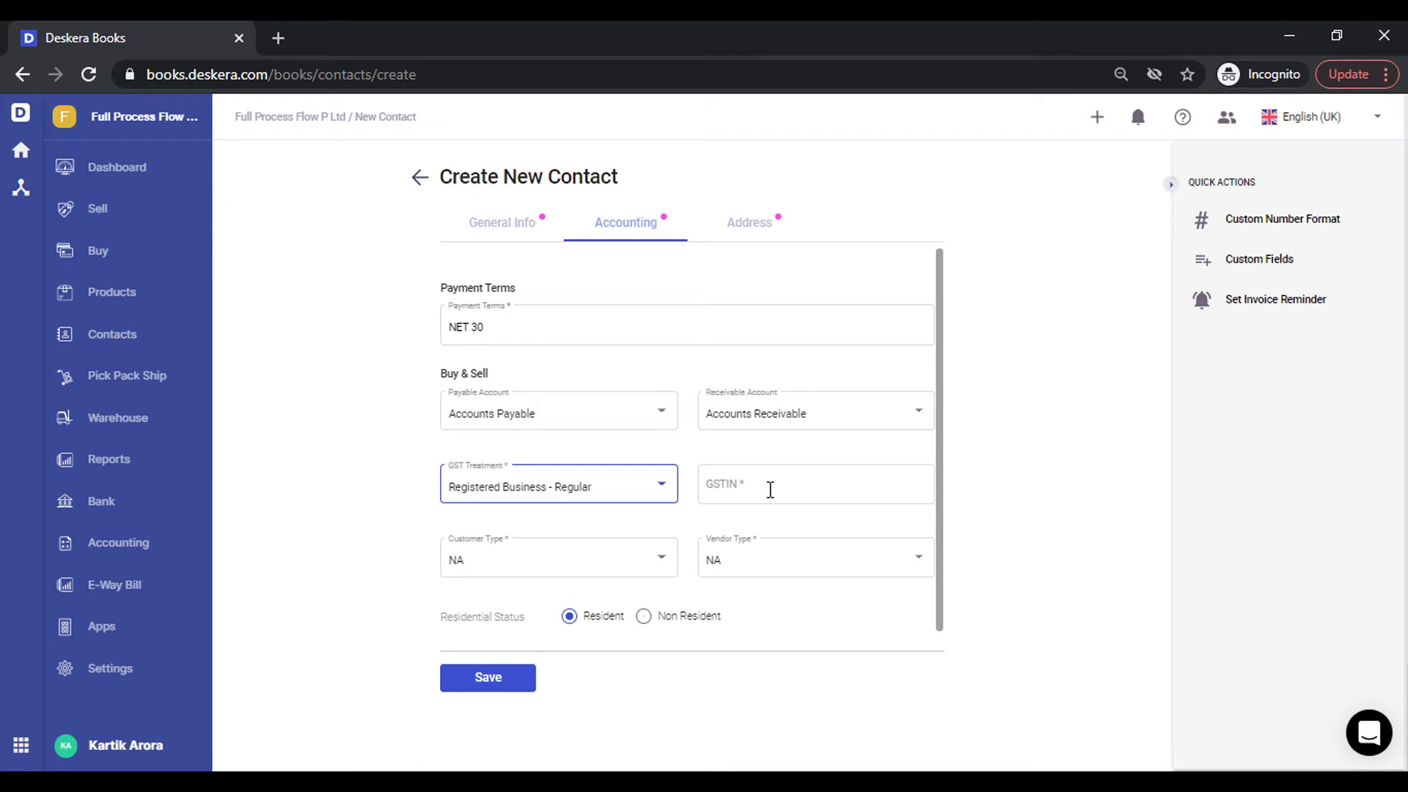
left_click(770, 490)
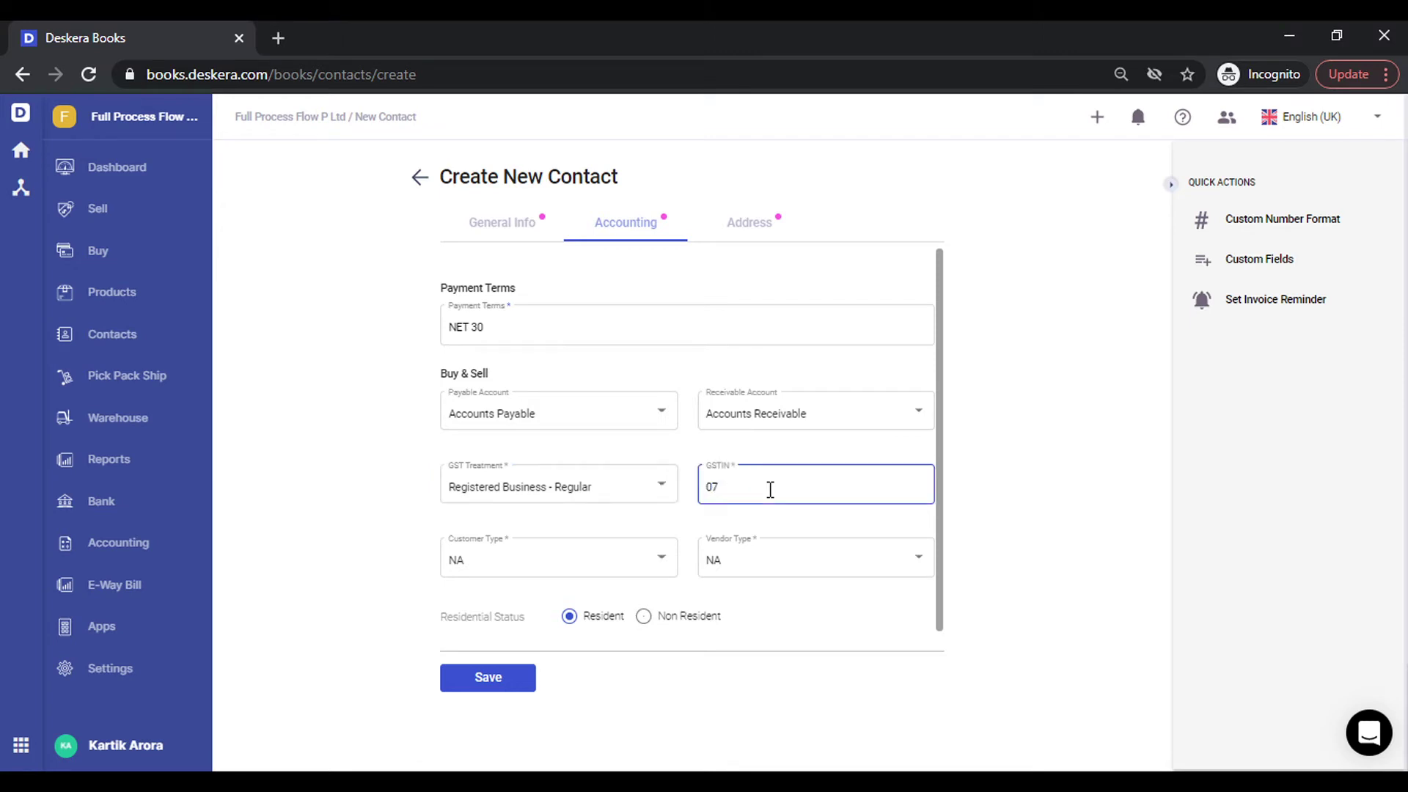
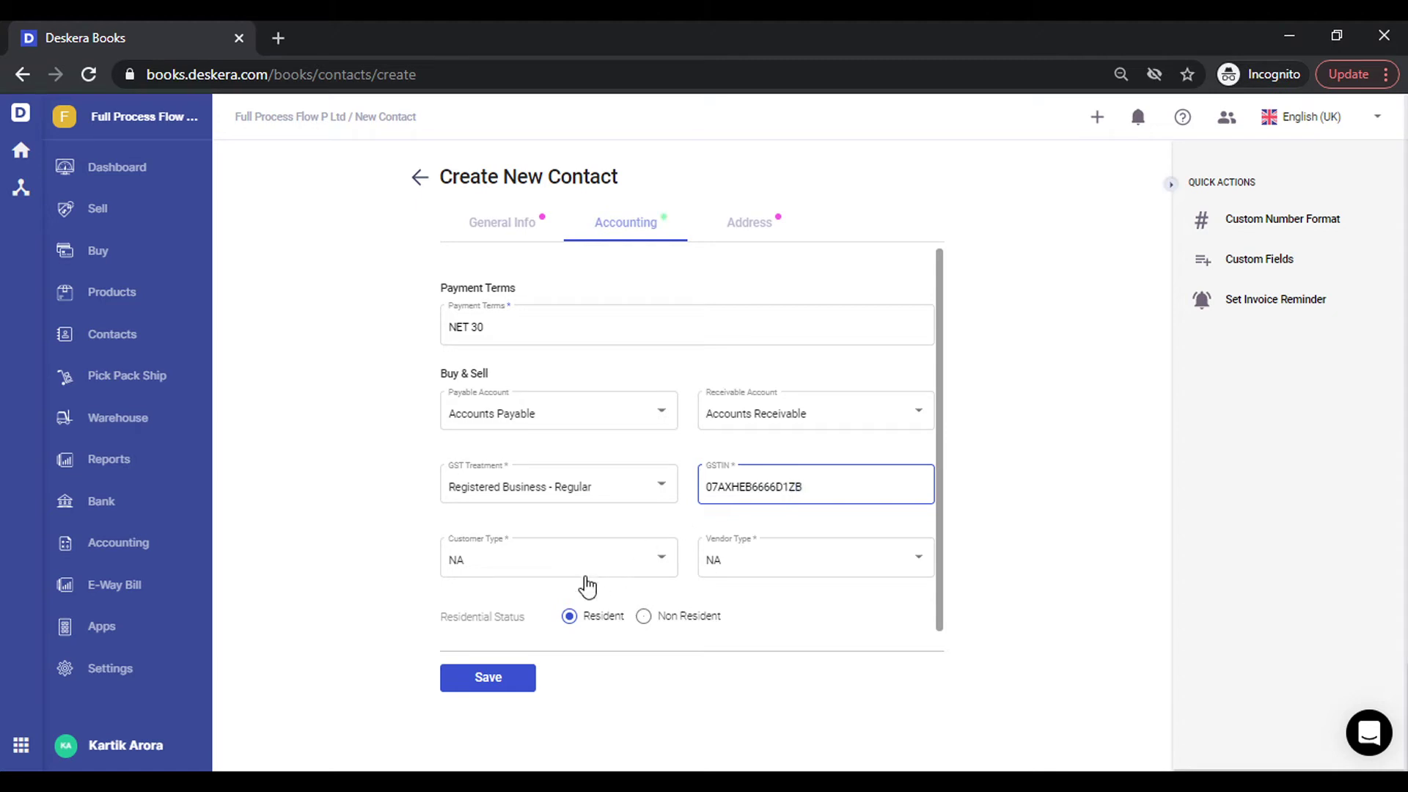
left_click(638, 574)
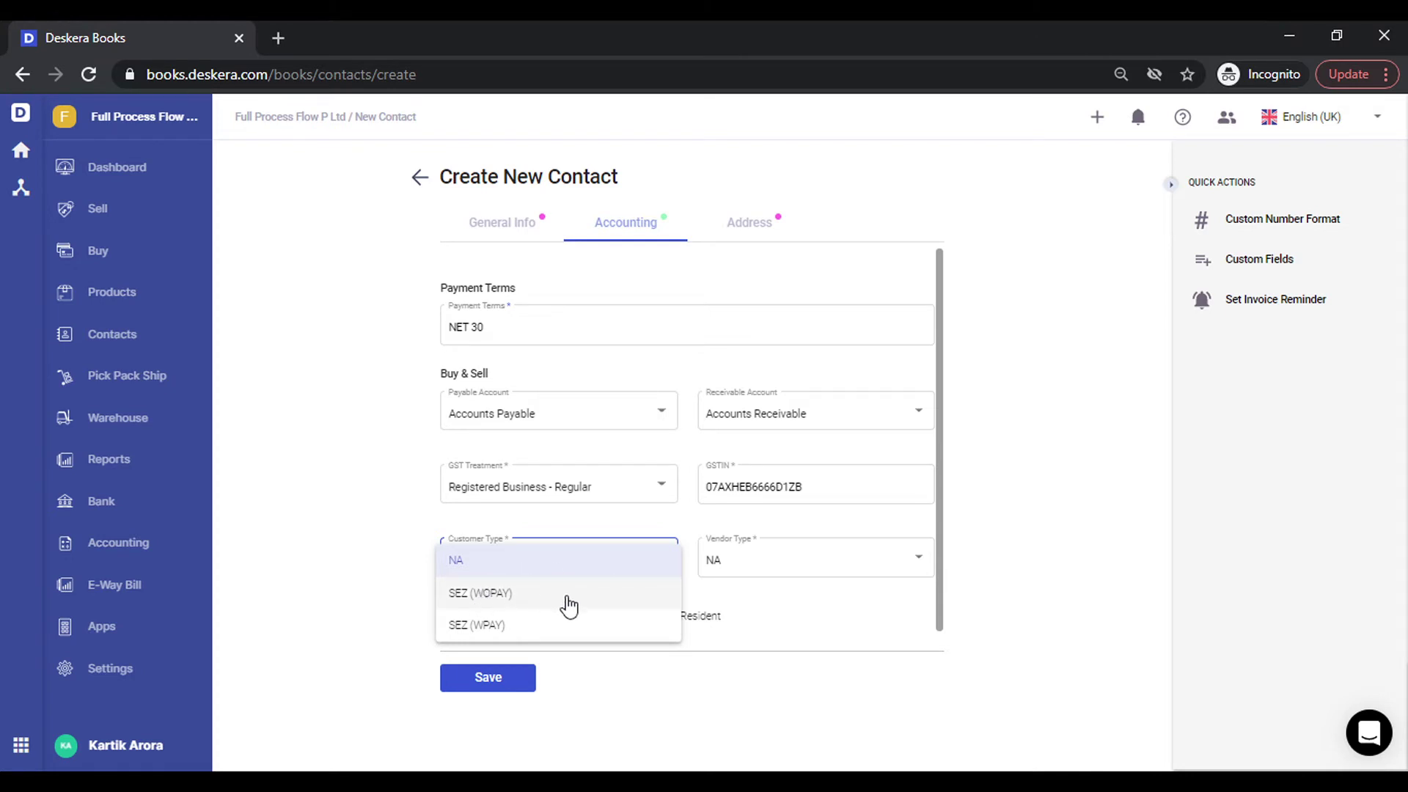
left_click(888, 567)
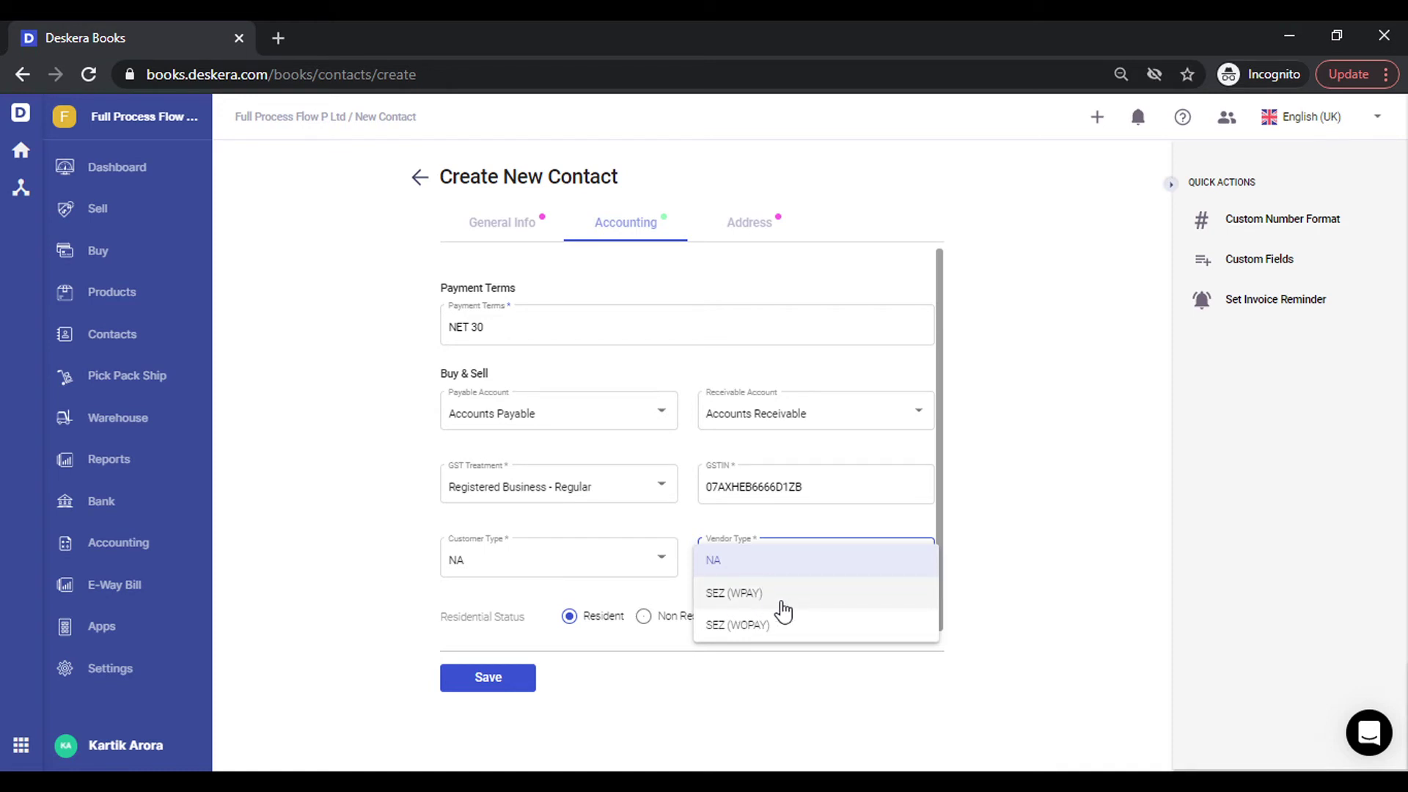
Keep vendor type NA, then switch GST treatment to Overseas with Export (WOPAY) customer type.
left_click(374, 516)
left_click(534, 500)
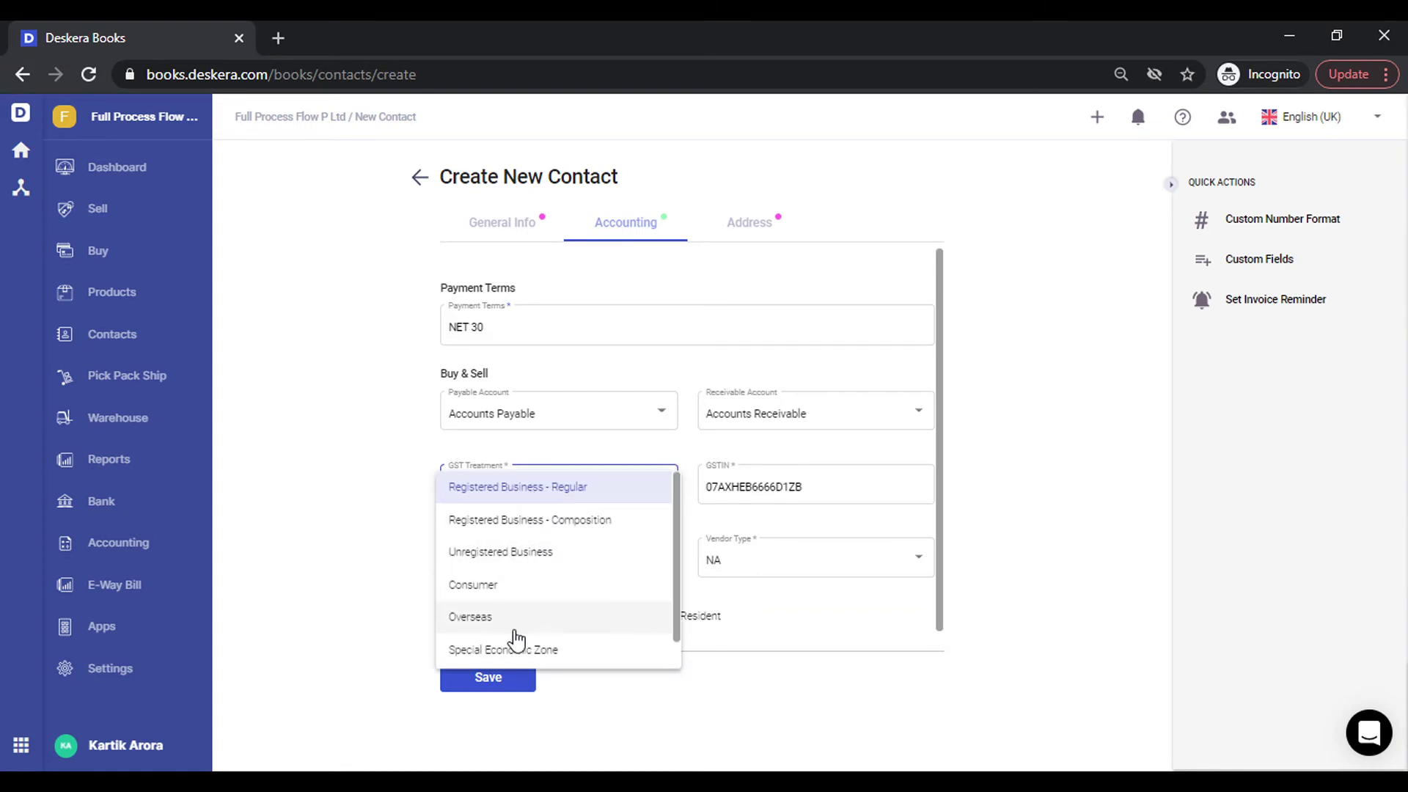
left_click(484, 618)
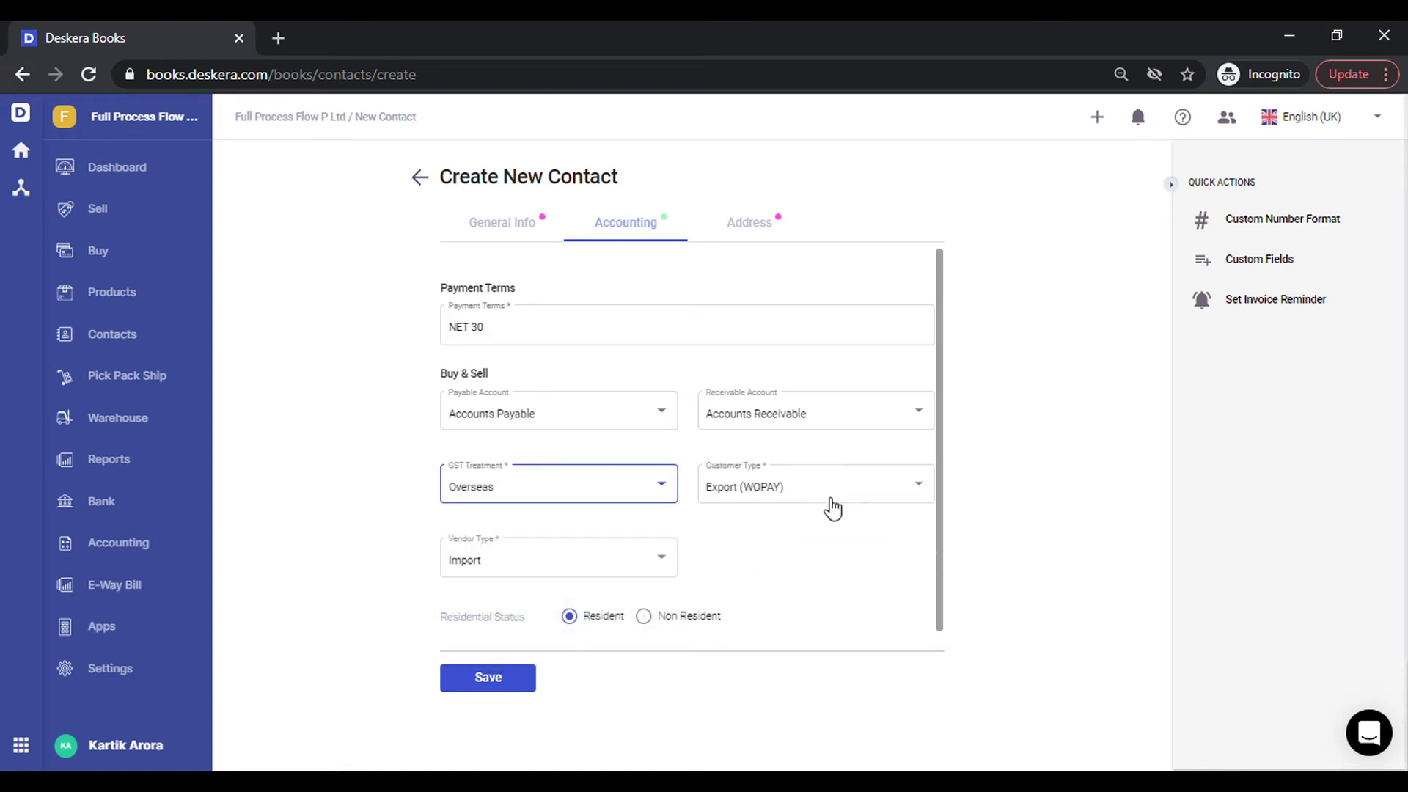
left_click(840, 506)
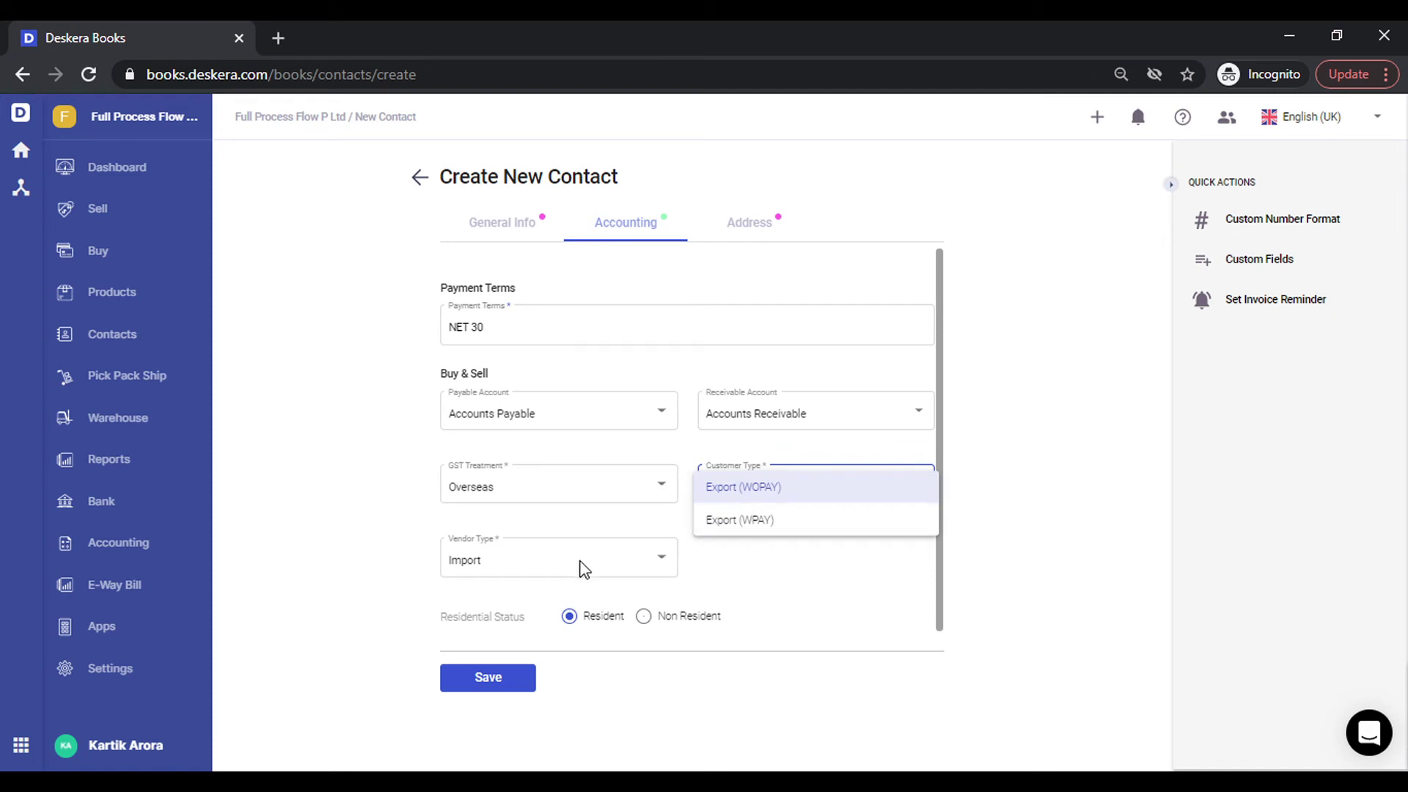
left_click(658, 487)
Change GST treatment to Consumer and review its customer type options.
left_click(657, 487)
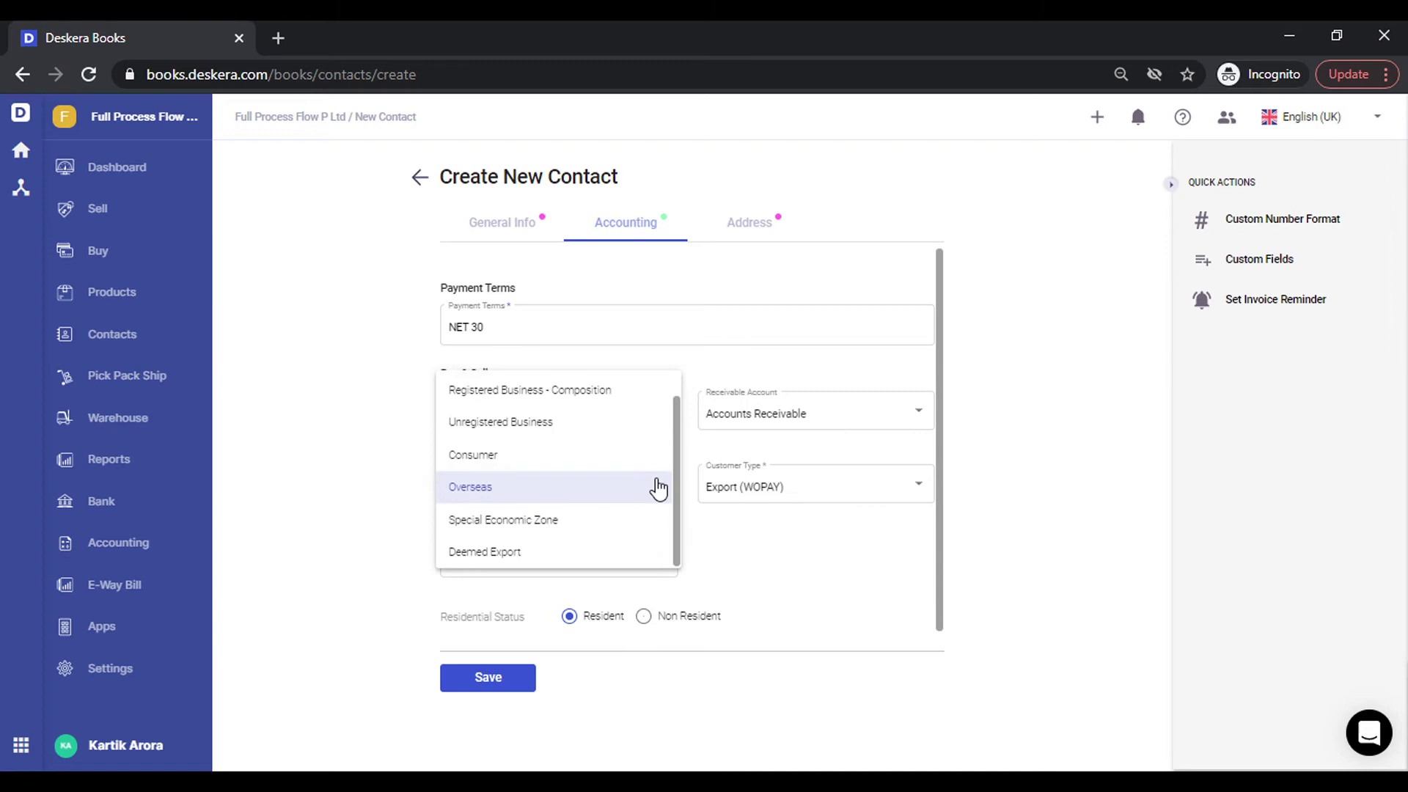
left_click(597, 460)
left_click(843, 484)
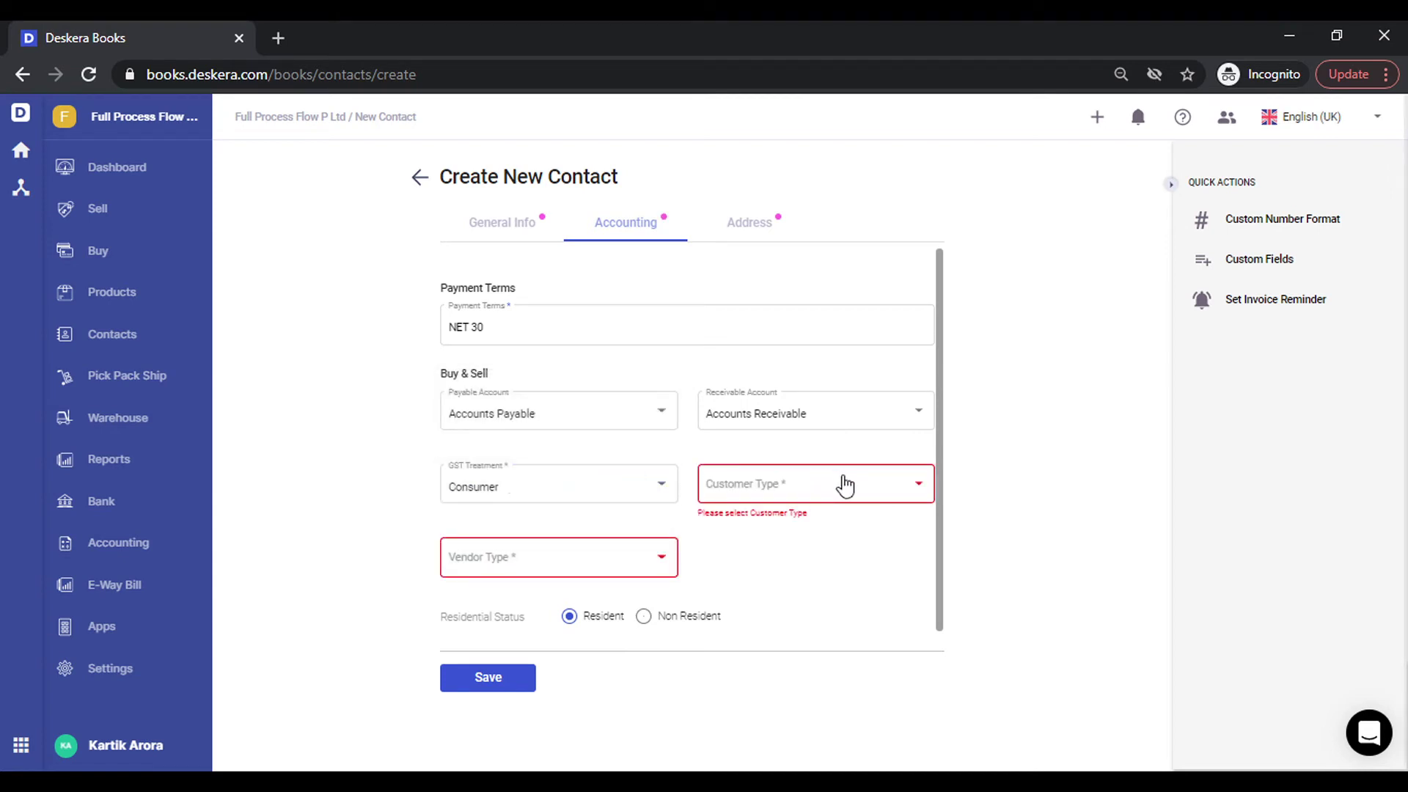
left_click(785, 569)
Restore Registered Business - Regular treatment and show the contact's Address details.
left_click(647, 501)
scroll(613, 418, "up", 2)
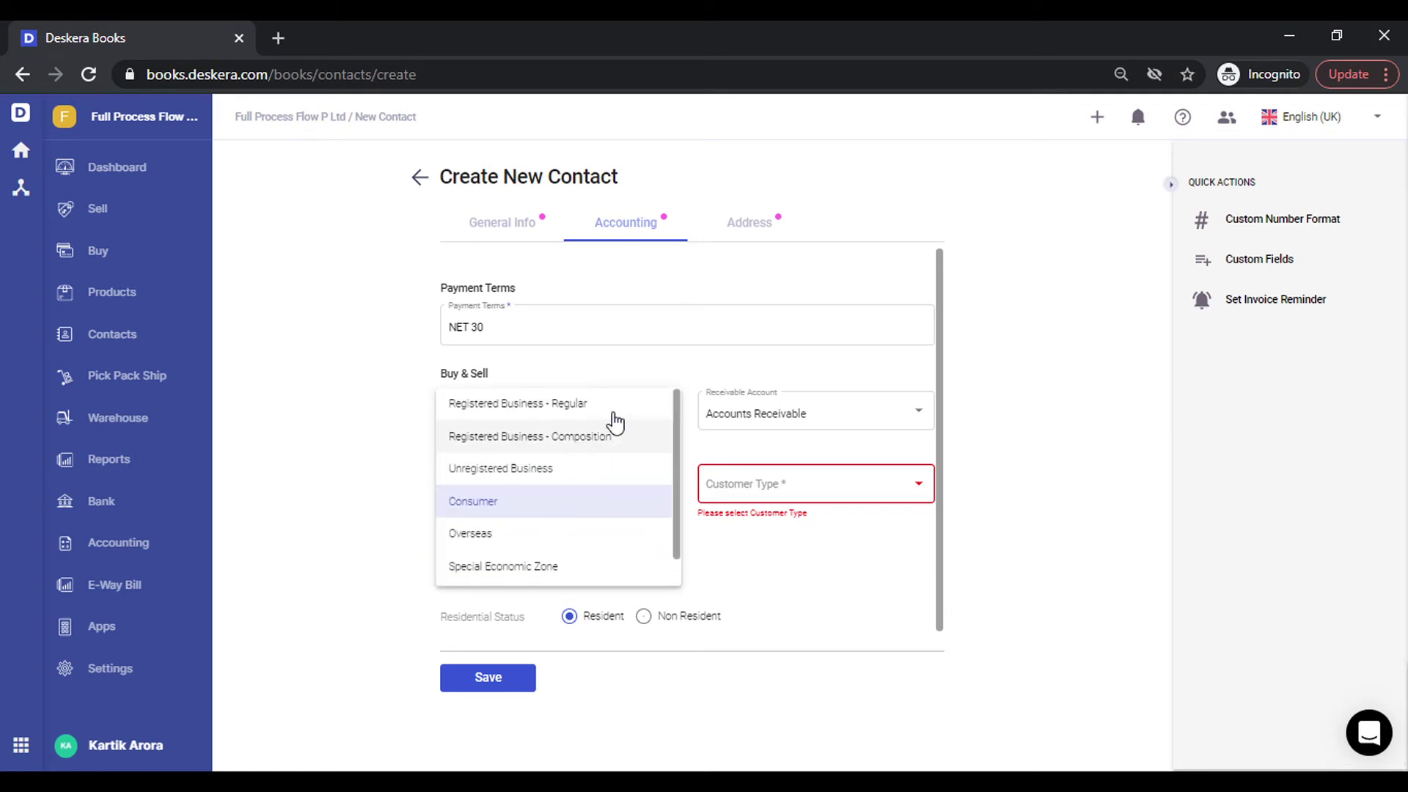
left_click(635, 403)
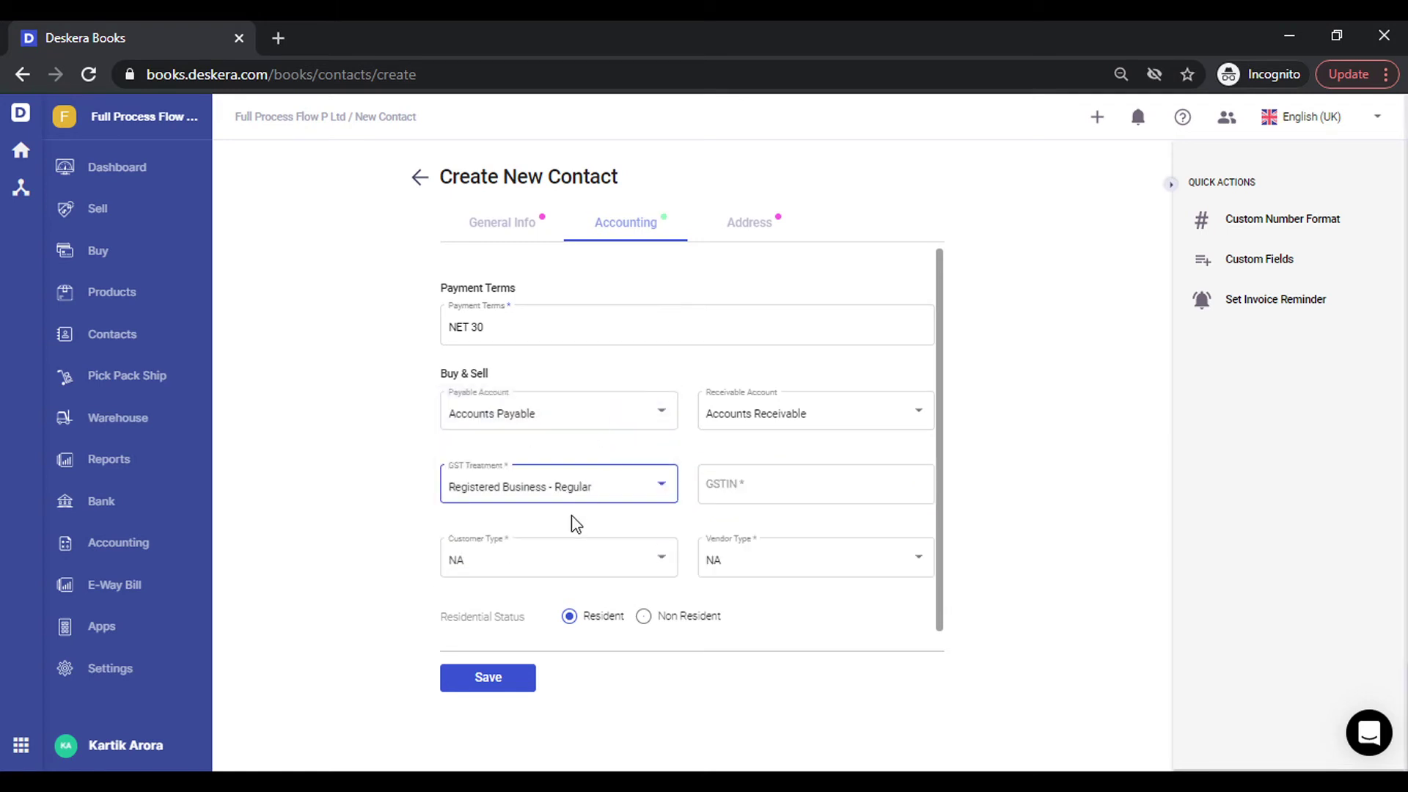
left_click(751, 227)
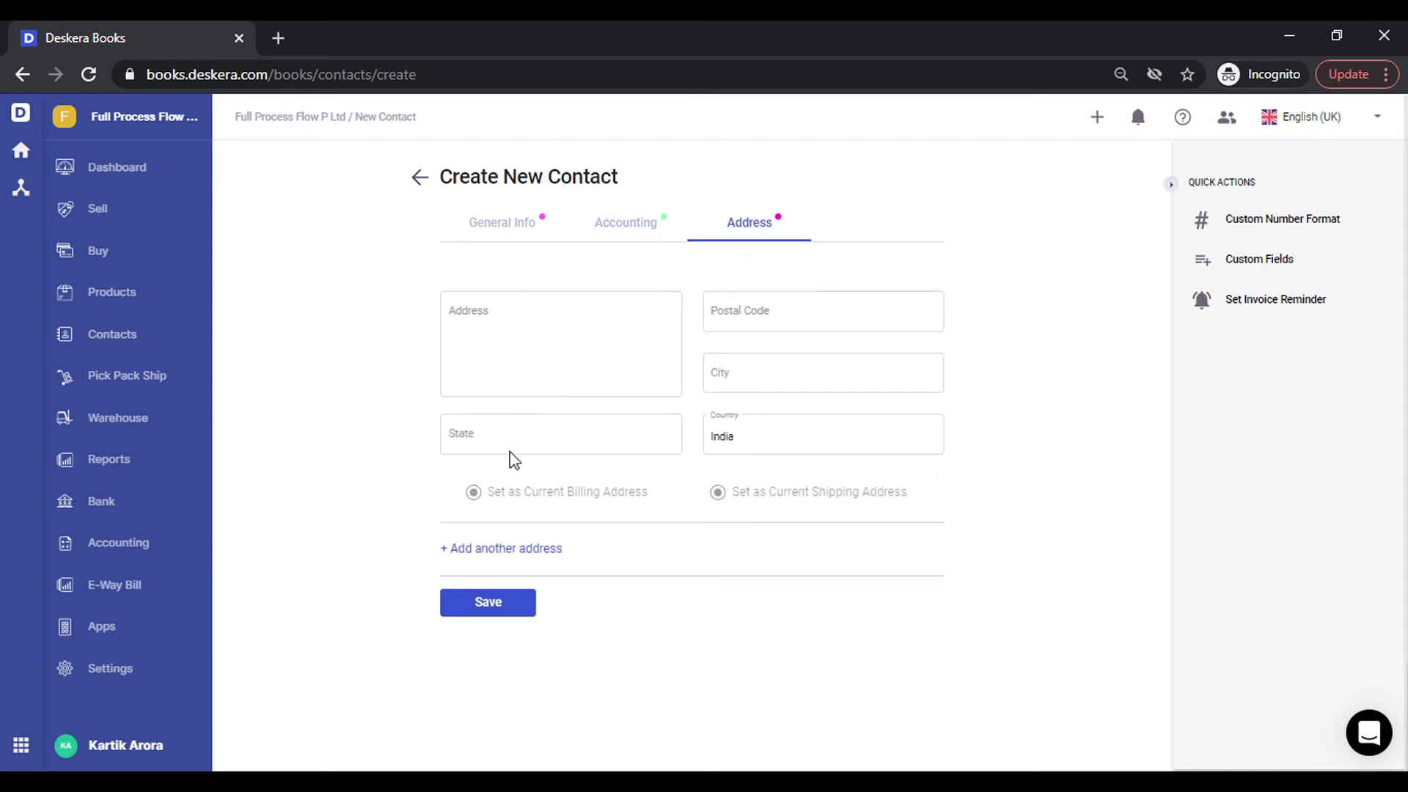
left_click(589, 438)
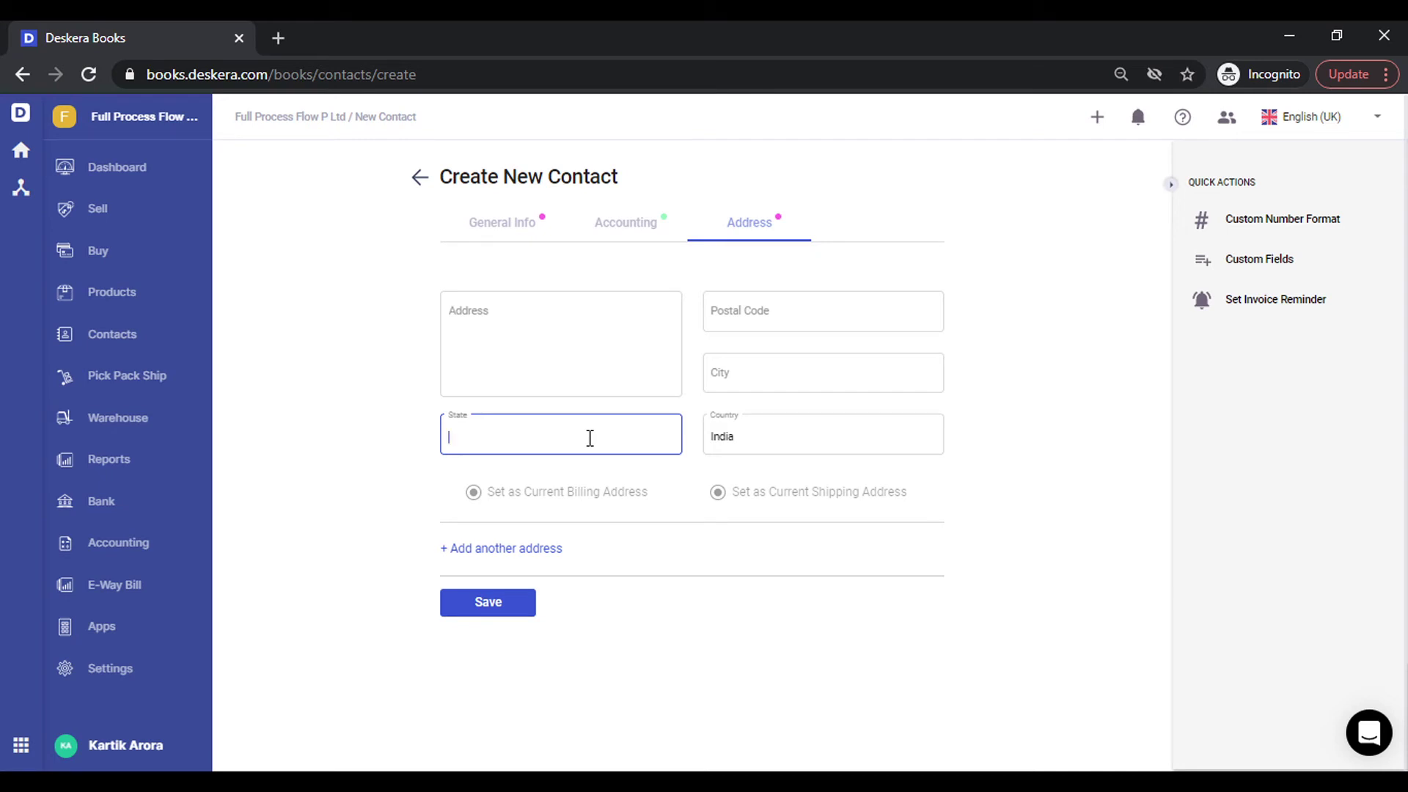
key("Down")
key("Down")
key("Down")
key("Down")
key("Down")
key("Down")
key("Down")
key("Down")
key("Down")
key("Down")
key("Down")
key("Down")
key("Down")
key("Down")
key("Down")
key("Down")
key("Down")
key("Down")
key("Down")
key("Down")
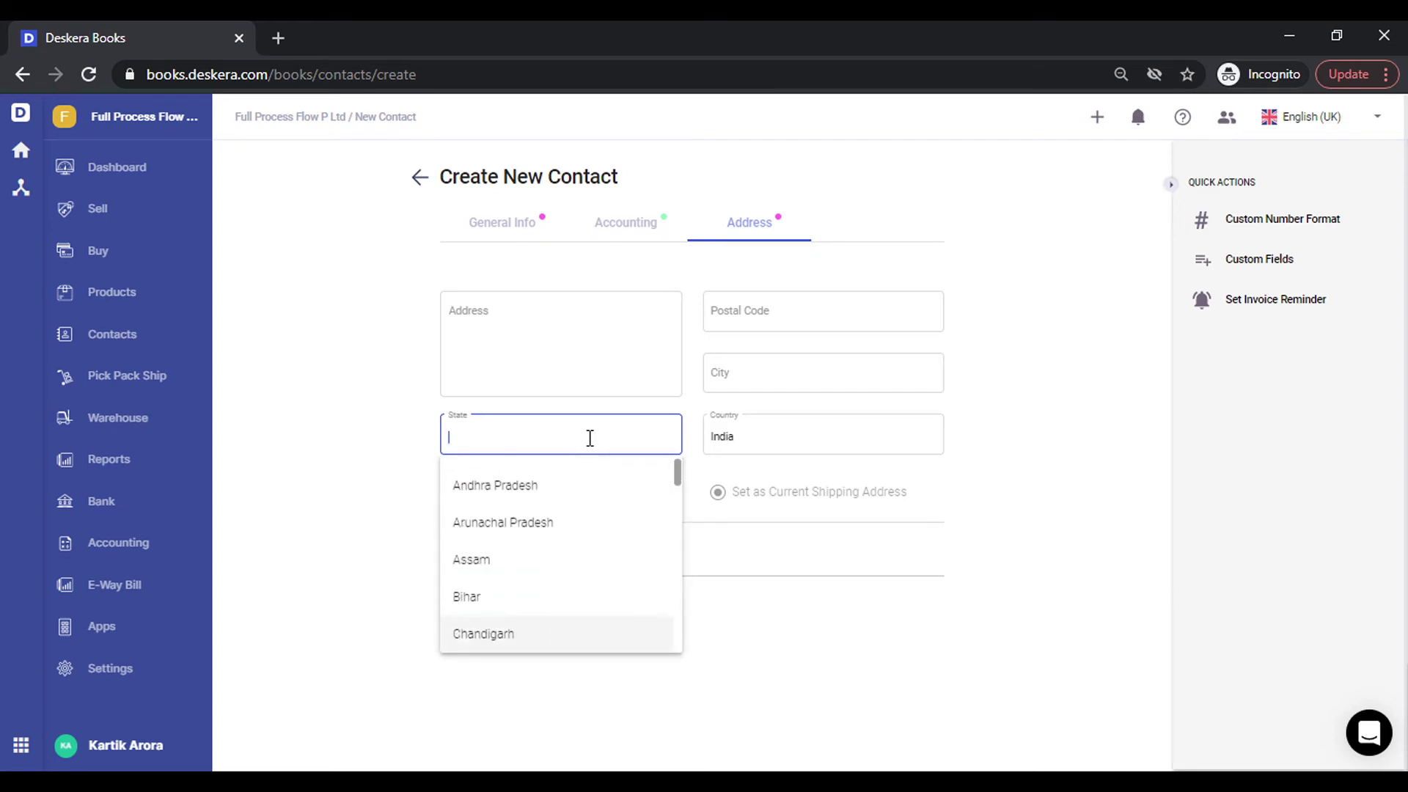
key("Down")
key("Down")
key("Down")
key("Down")
key("Down")
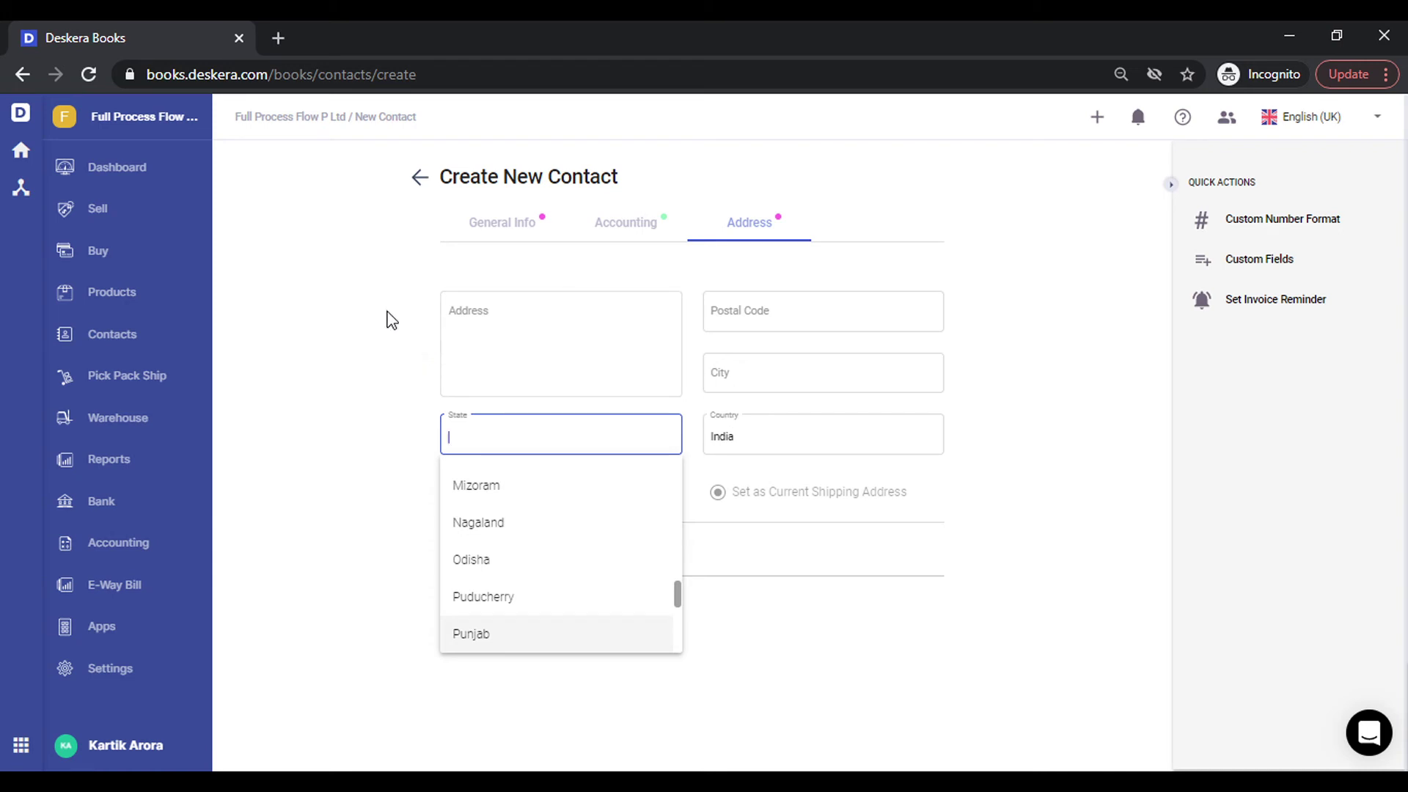
left_click(392, 321)
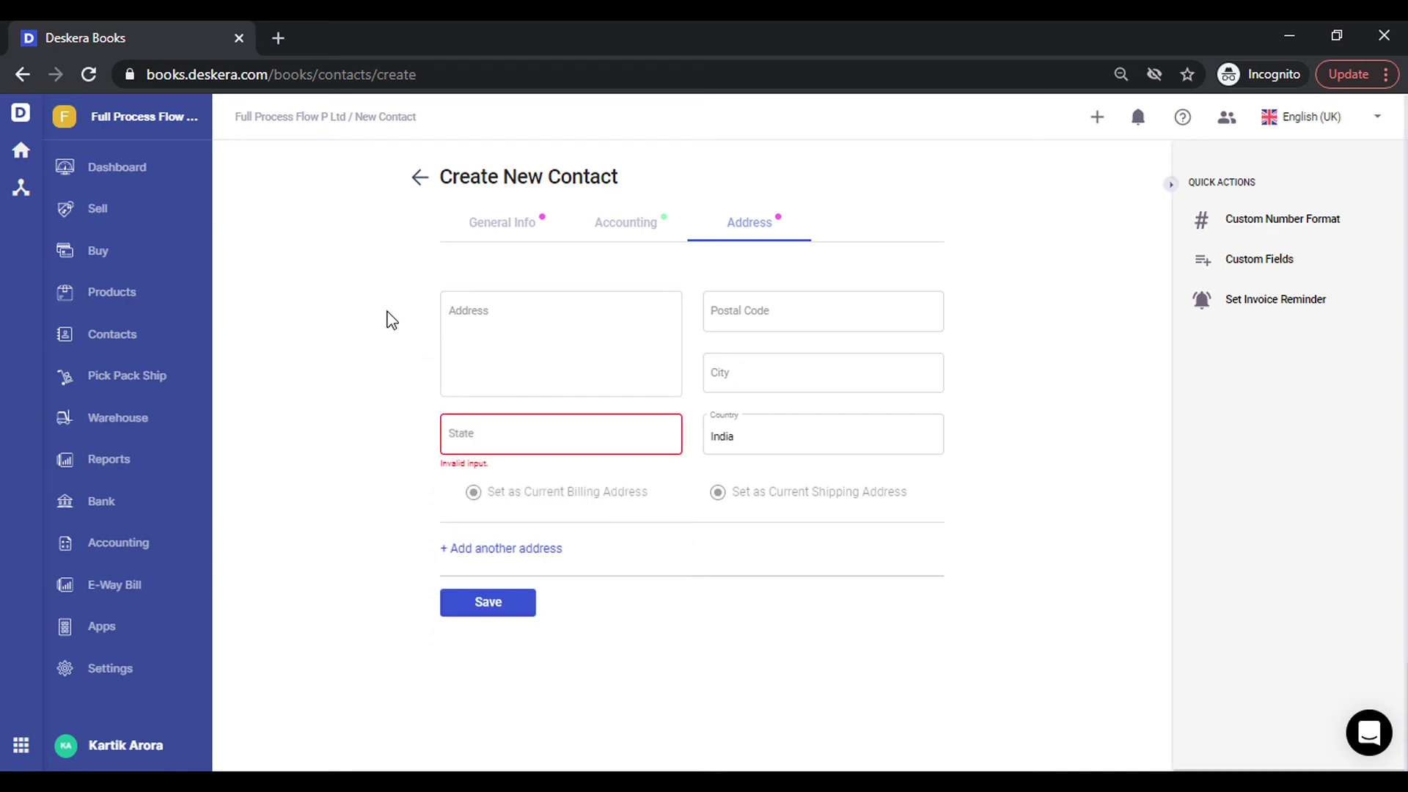
Create a new product and set its HSN code to 8471.
left_click(111, 297)
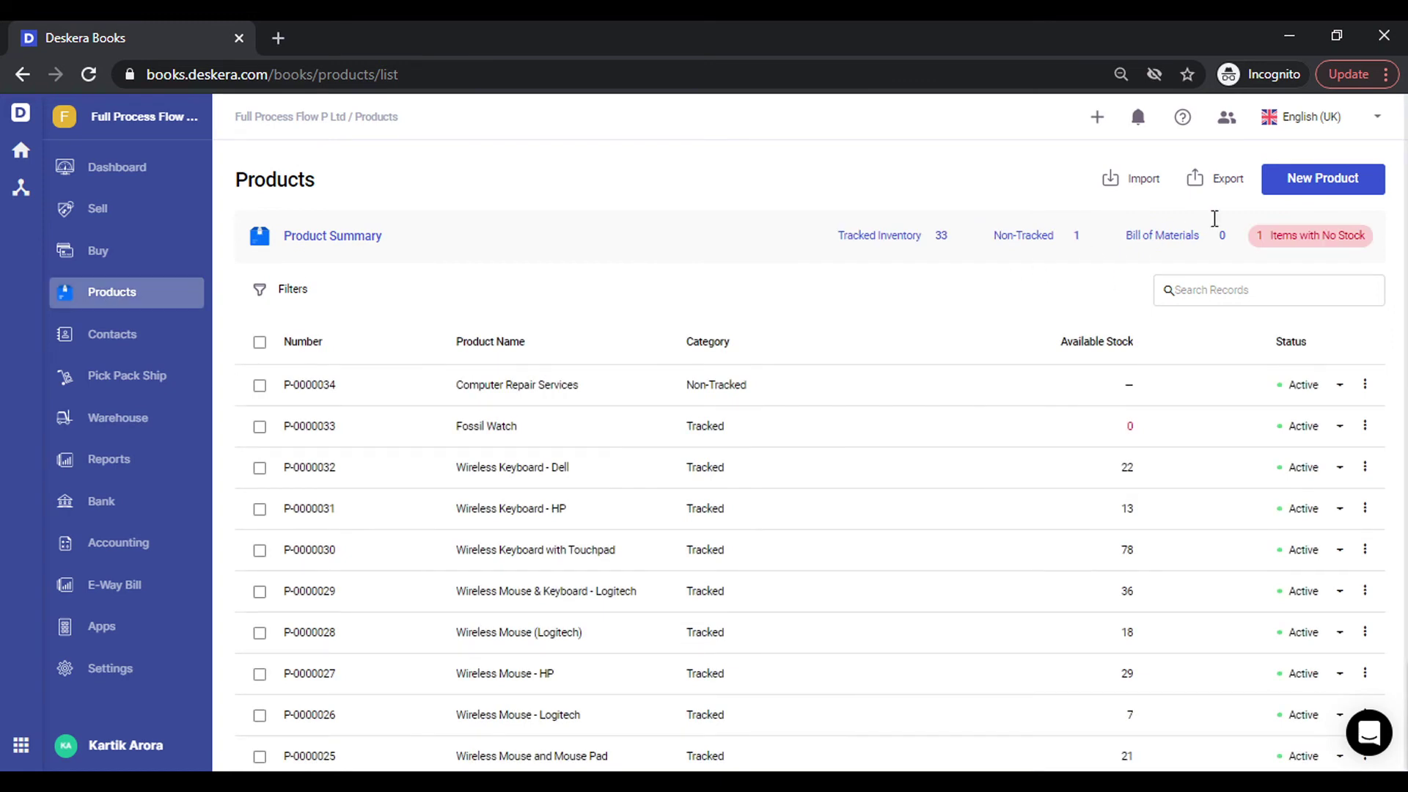
left_click(1326, 182)
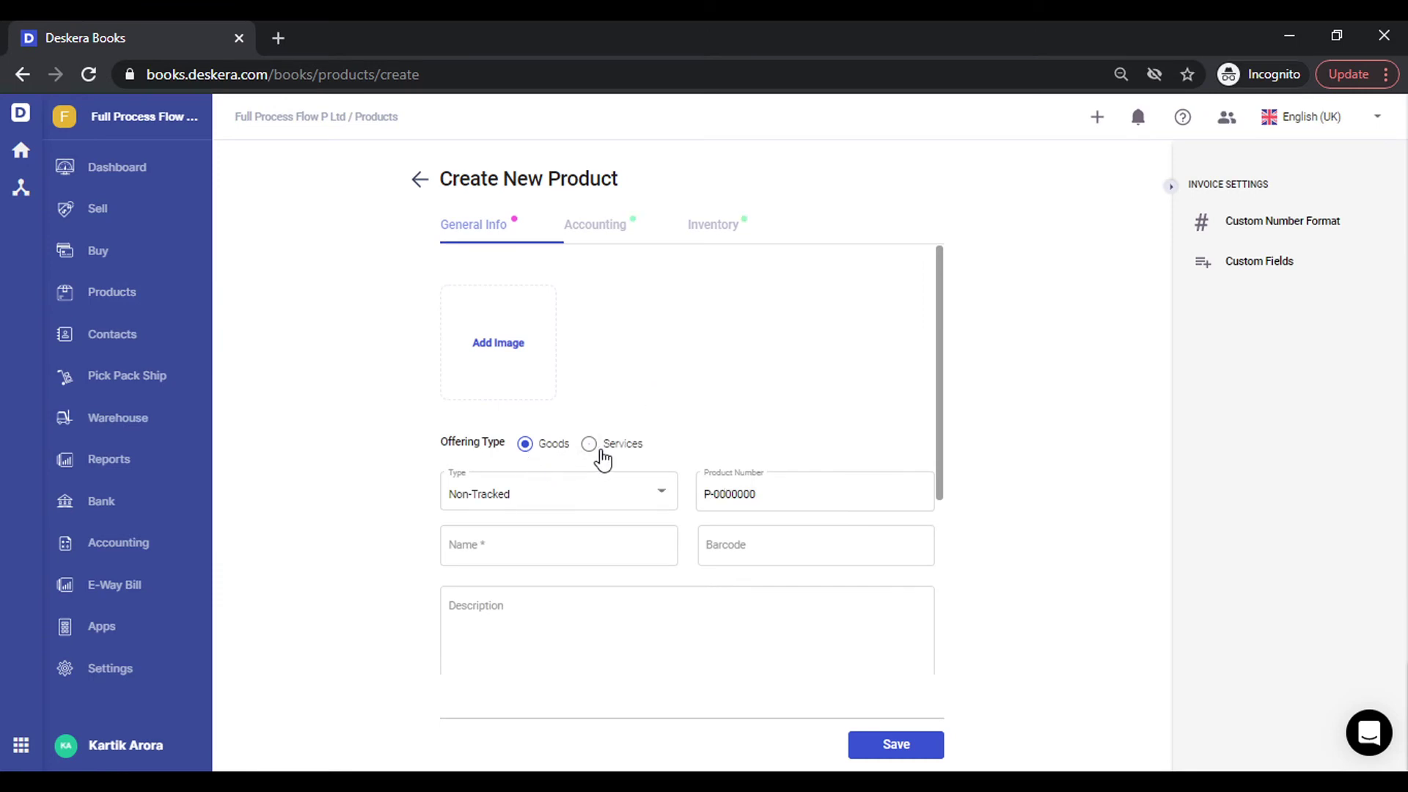
scroll(685, 447, "down", 4)
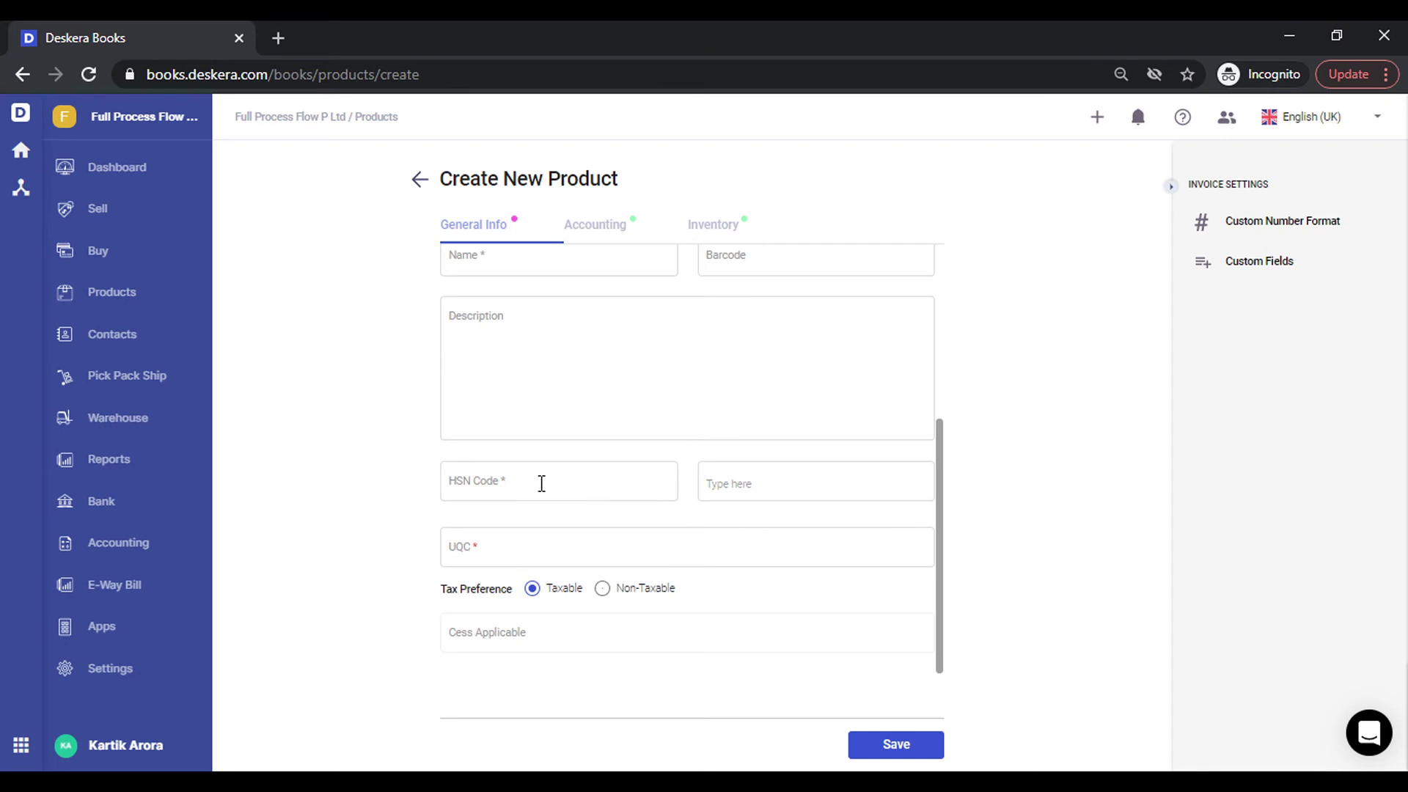
left_click(489, 483)
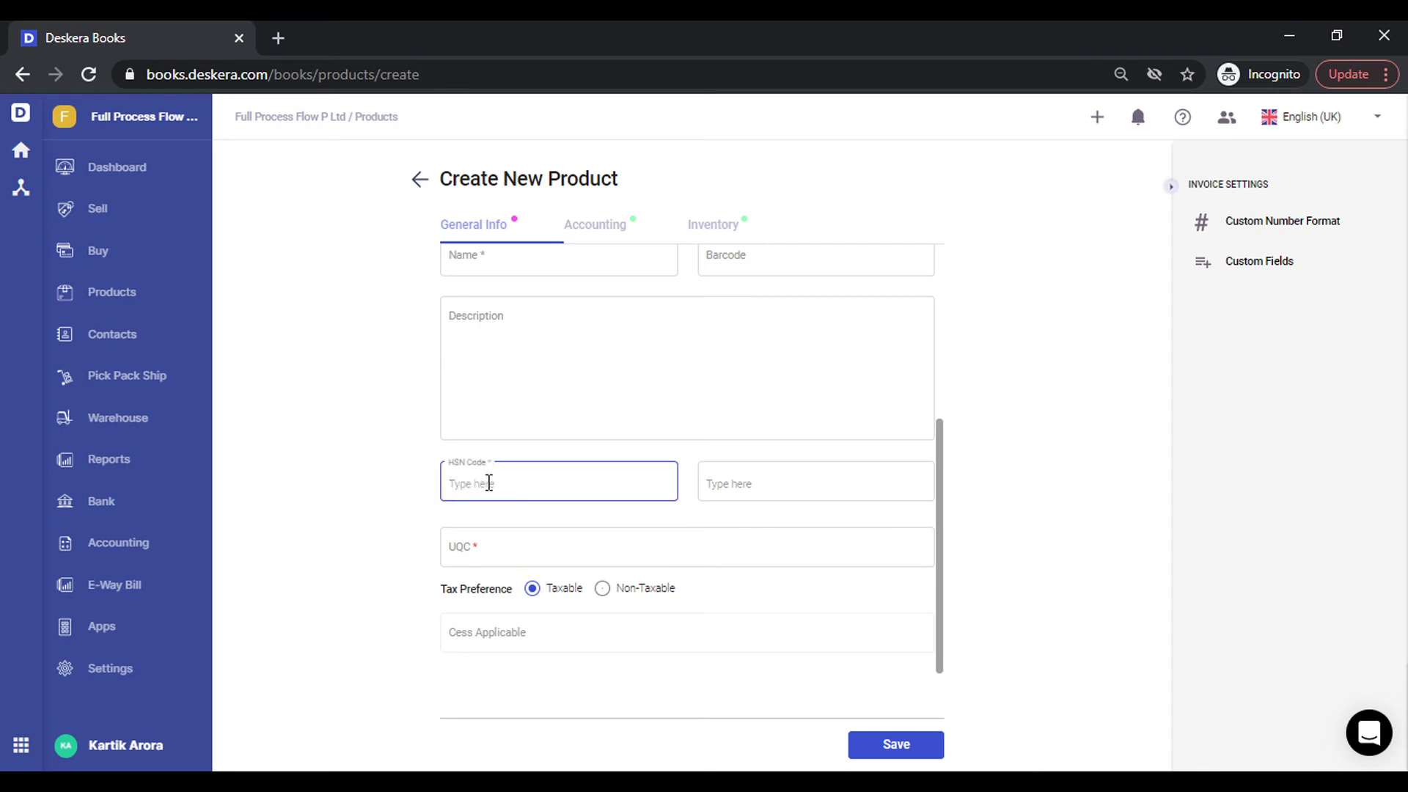
type("84")
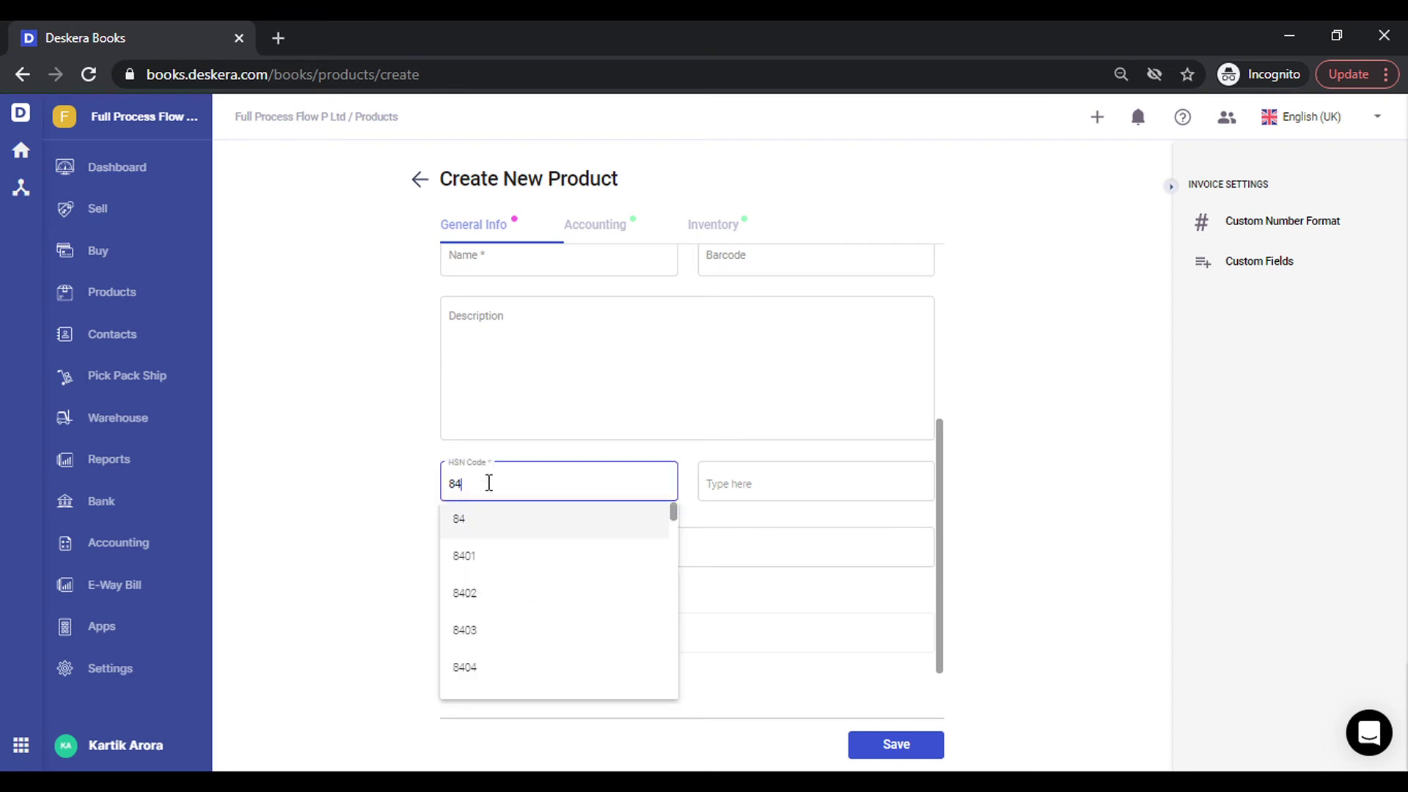
type("7")
key("Down")
key("Return")
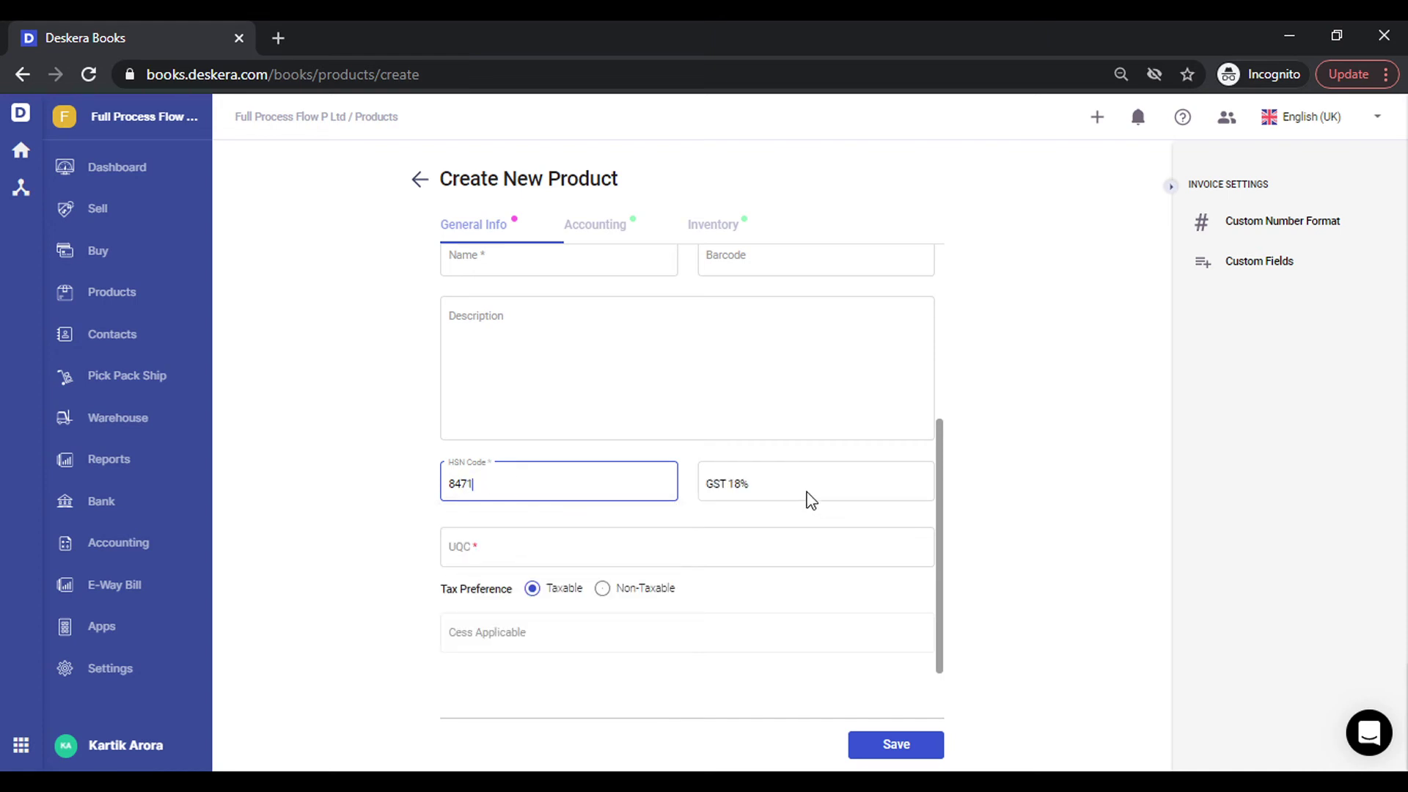
Clear the auto-filled GST 18% rate, leaving the tax field empty.
double_click(831, 483)
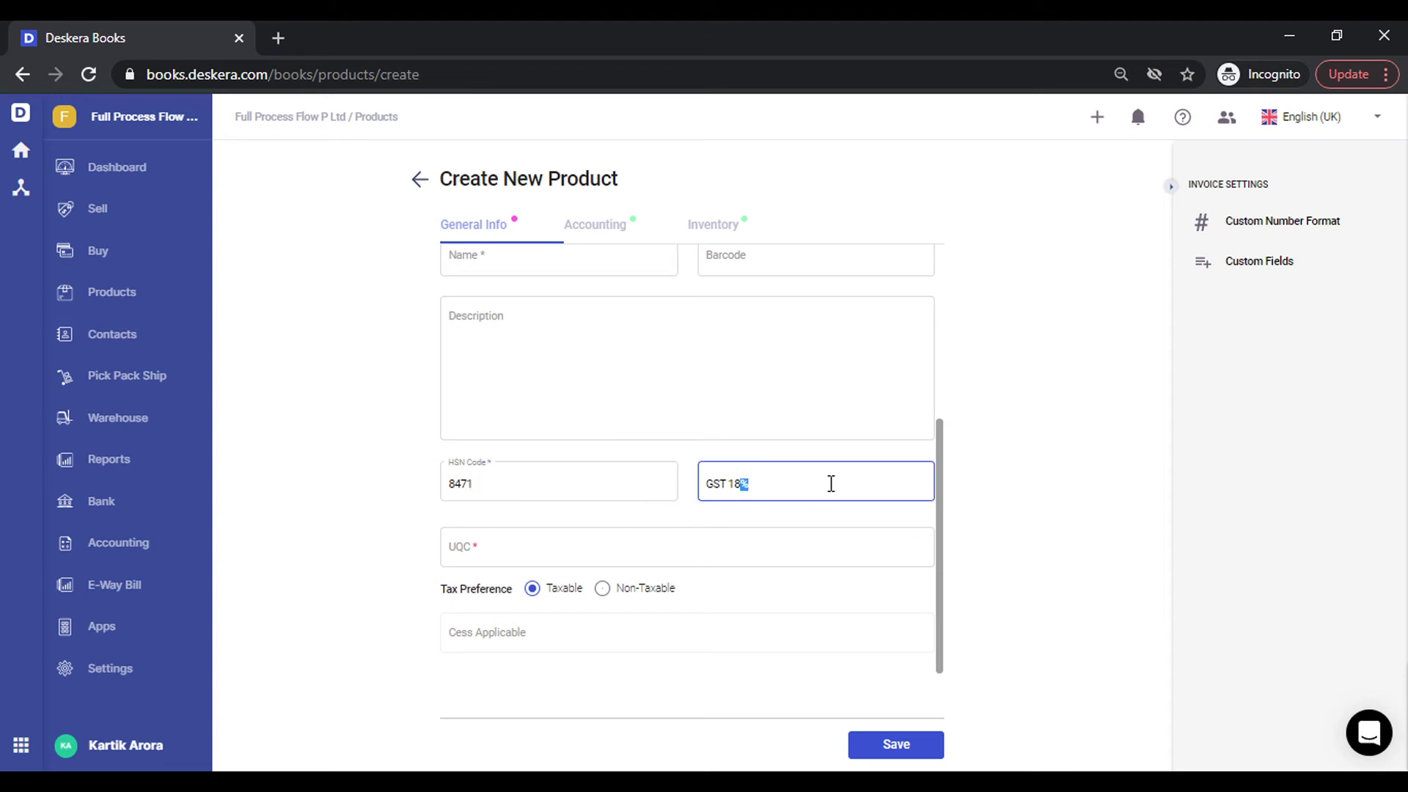
key("BackSpace")
key("BackSpace")
key("BackSpace")
key("BackSpace")
key("Down")
key("Down")
key("Down")
key("Down")
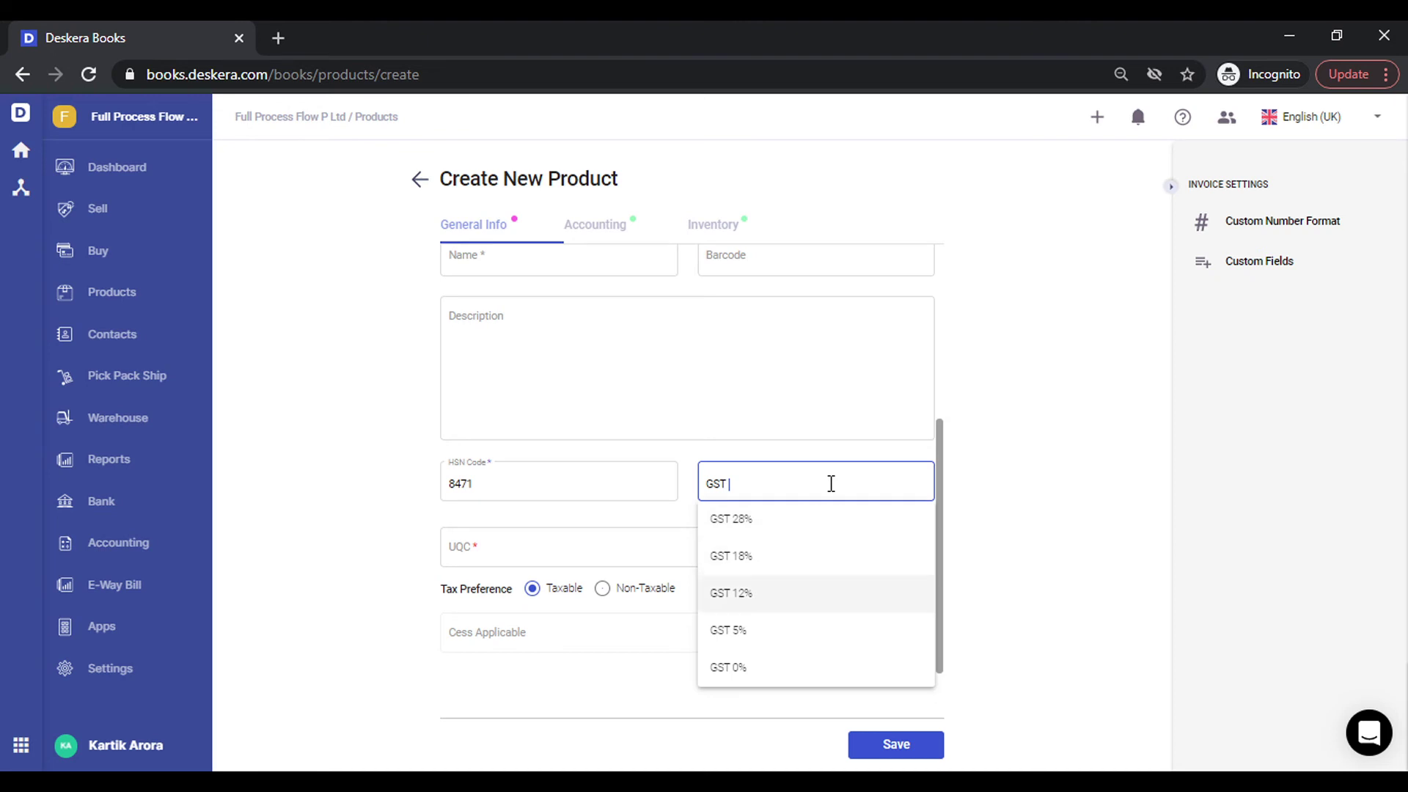
left_click(1000, 384)
Make the product a service with SAC code 995423, which auto-fills GST 18%.
scroll(508, 344, "up", 1)
scroll(508, 344, "up", 3)
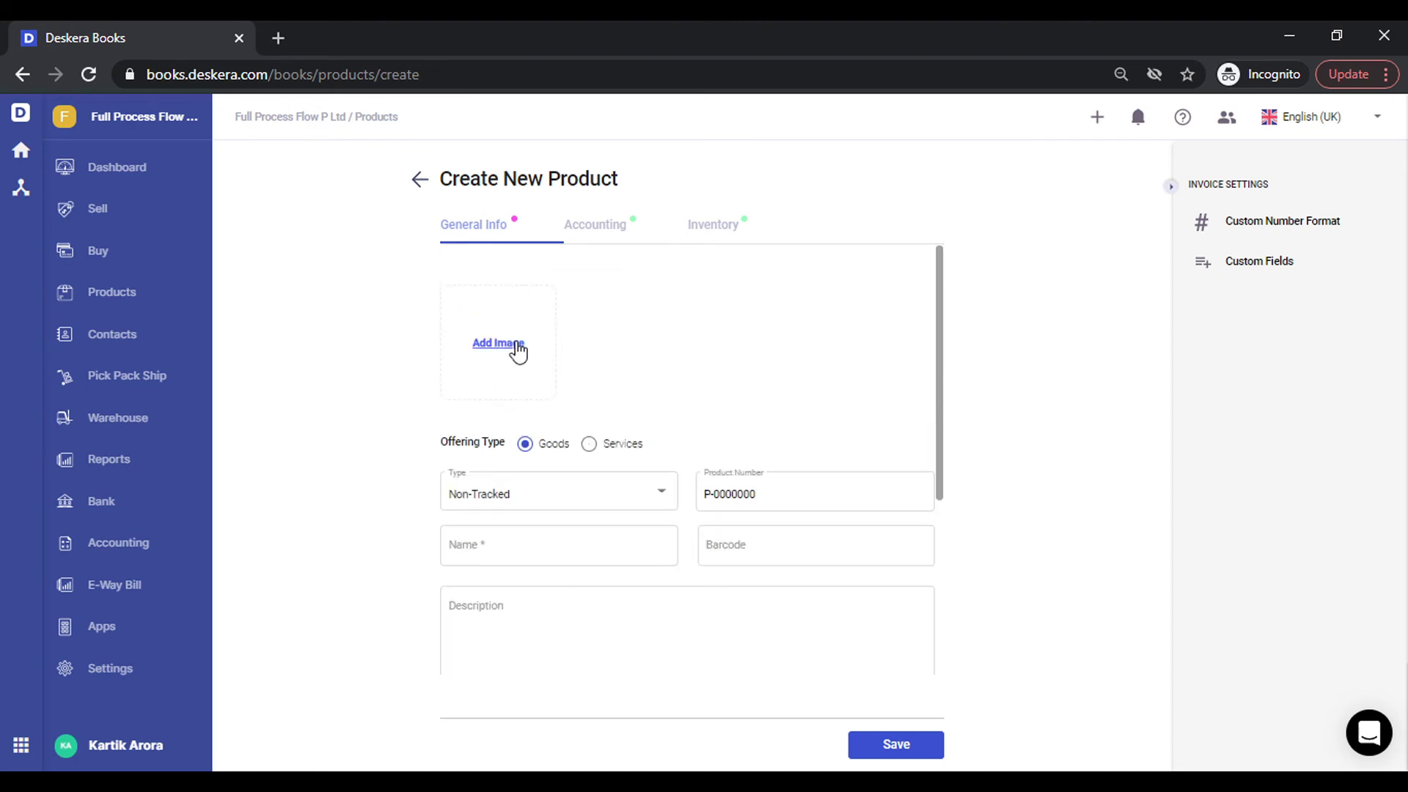
left_click(588, 444)
scroll(629, 456, "down", 3)
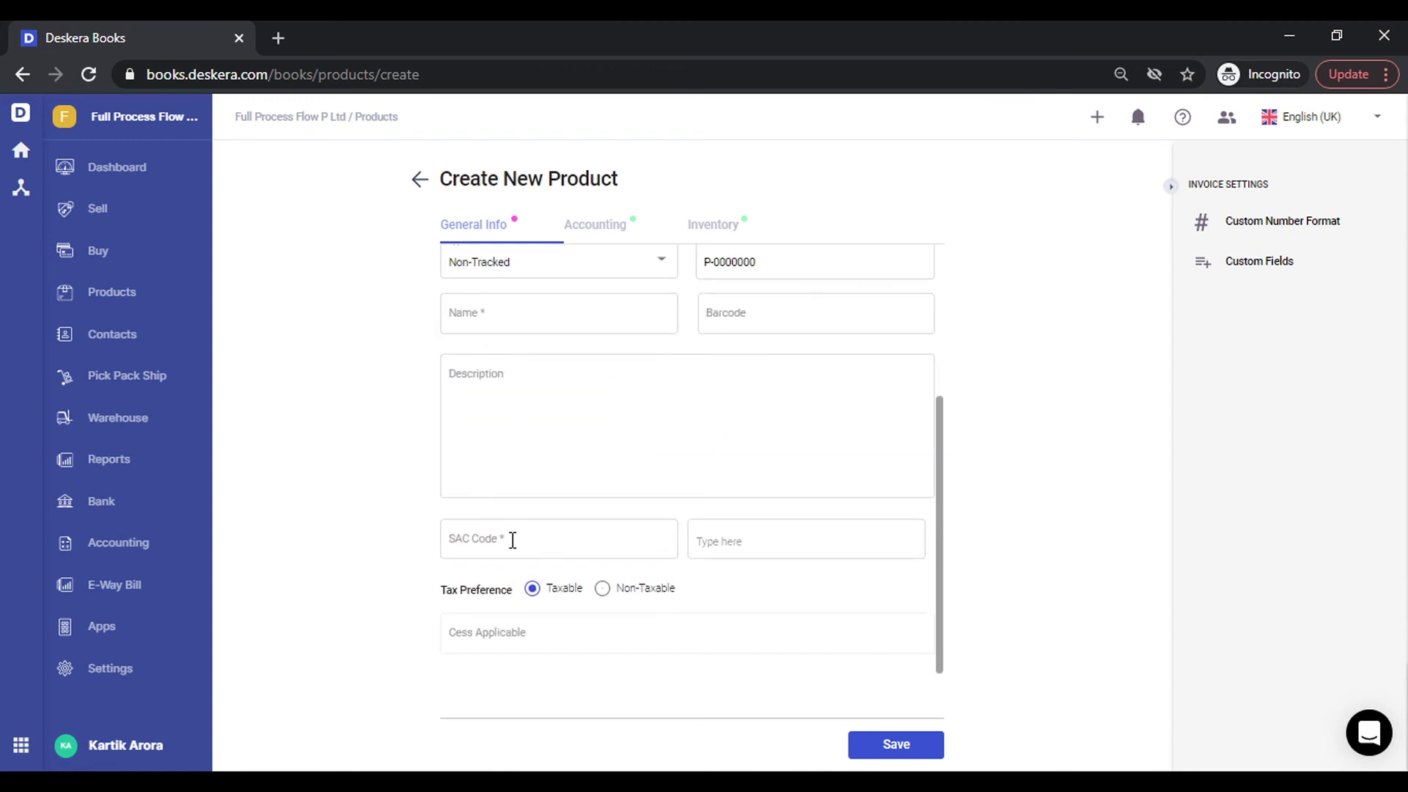
left_click(512, 539)
type("9")
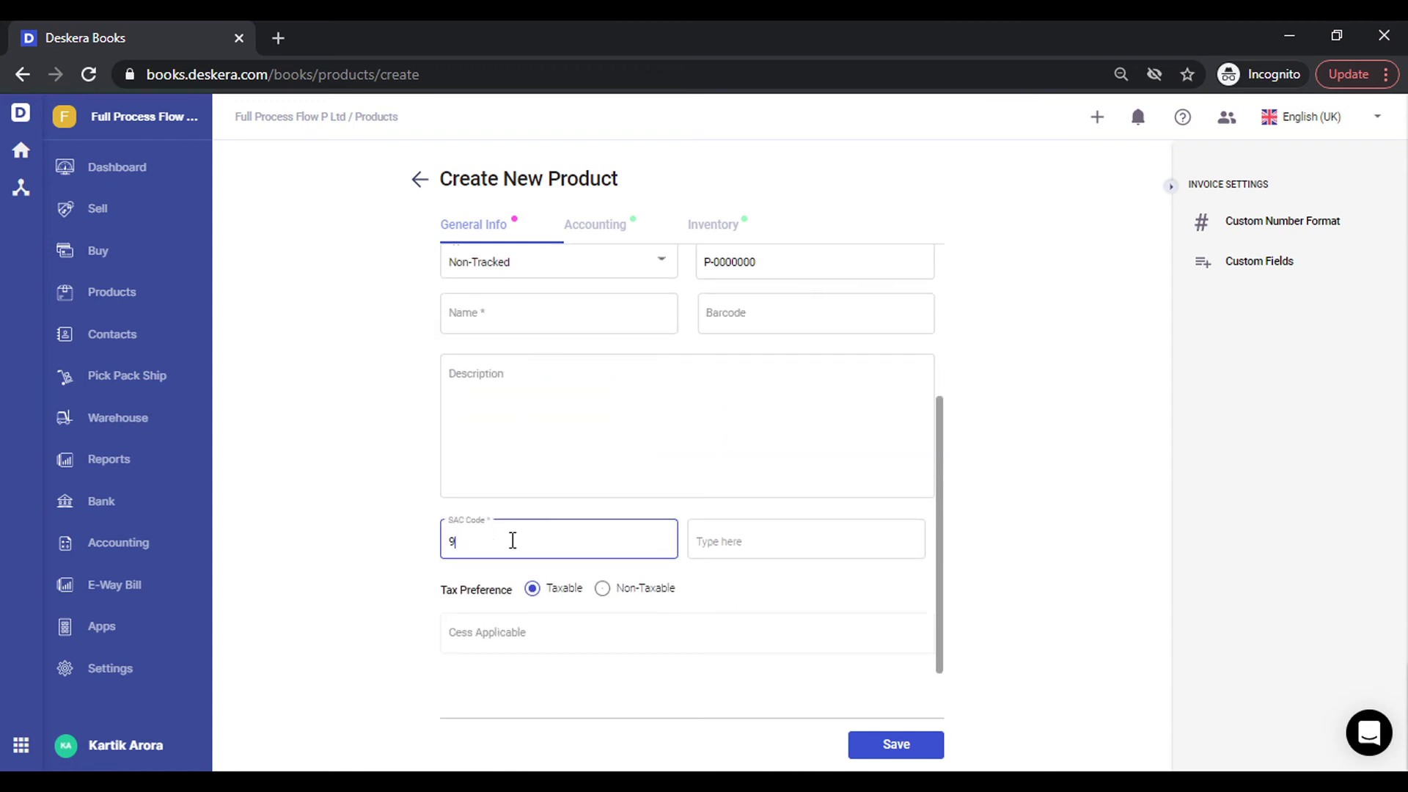
key("Down")
key("Down")
key("Down")
key("Down")
key("Down")
key("Down")
key("Down")
key("Down")
key("Down")
key("Down")
key("Down")
key("Down")
key("Down")
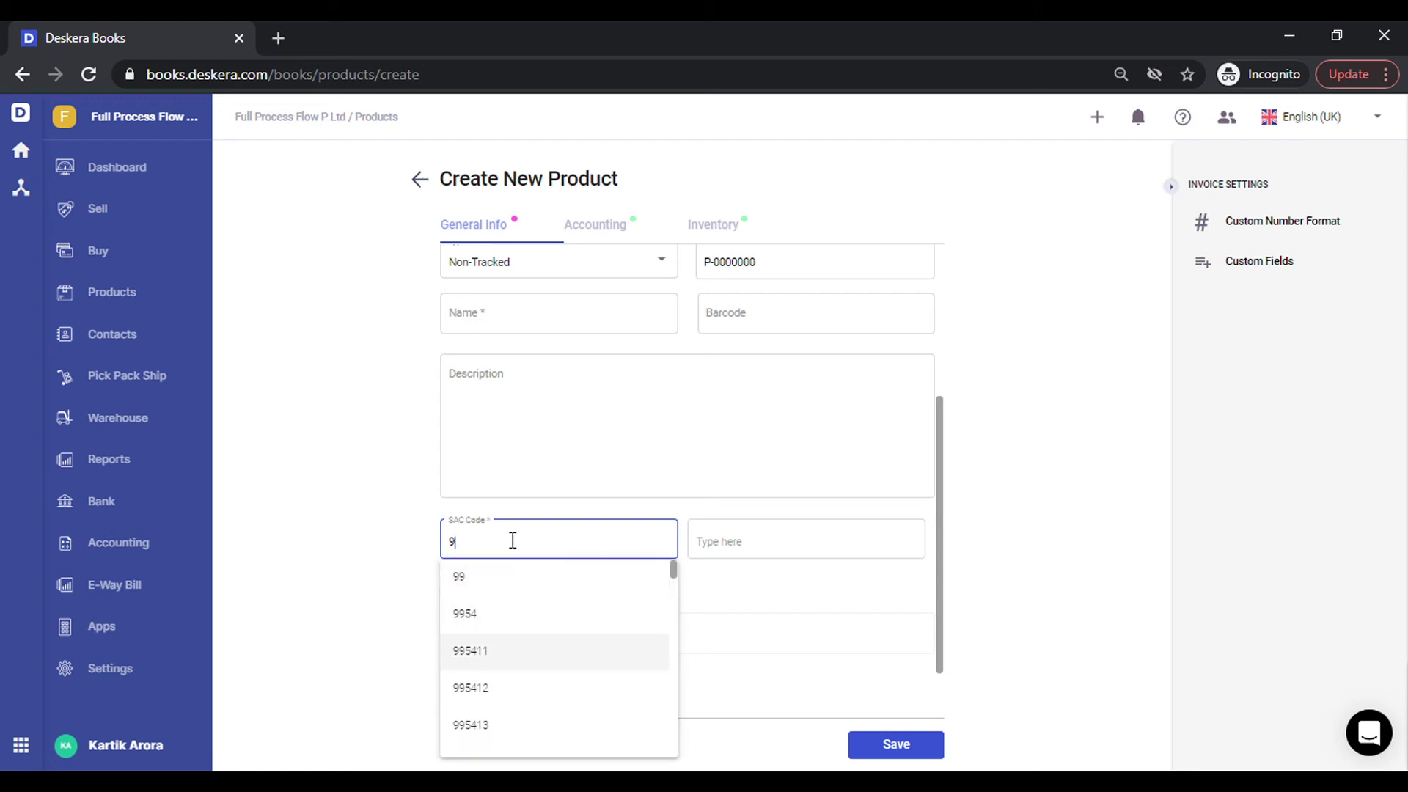
key("Up")
key("Return")
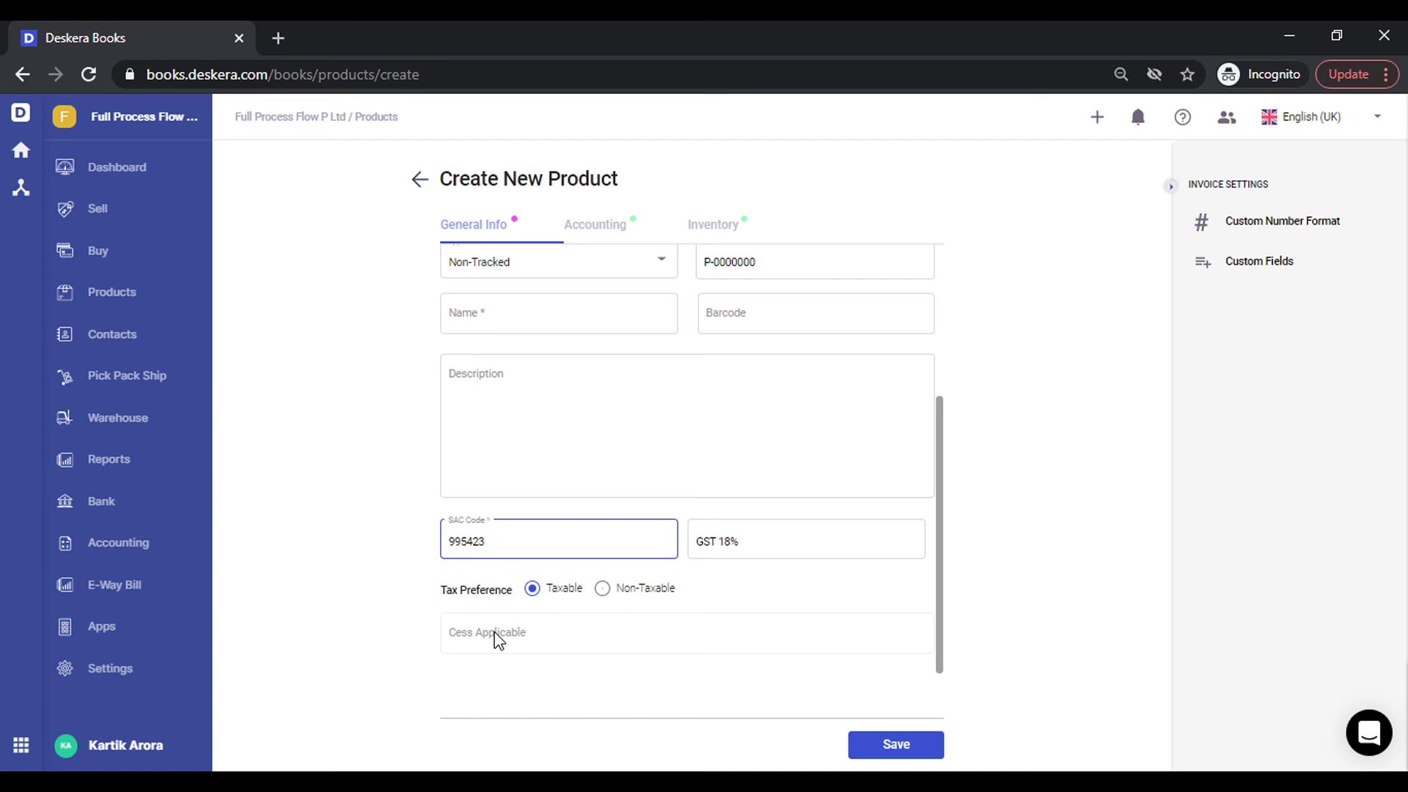
Start a new sales invoice from the Dashboard for customer ABB India Ltd.
left_click(135, 170)
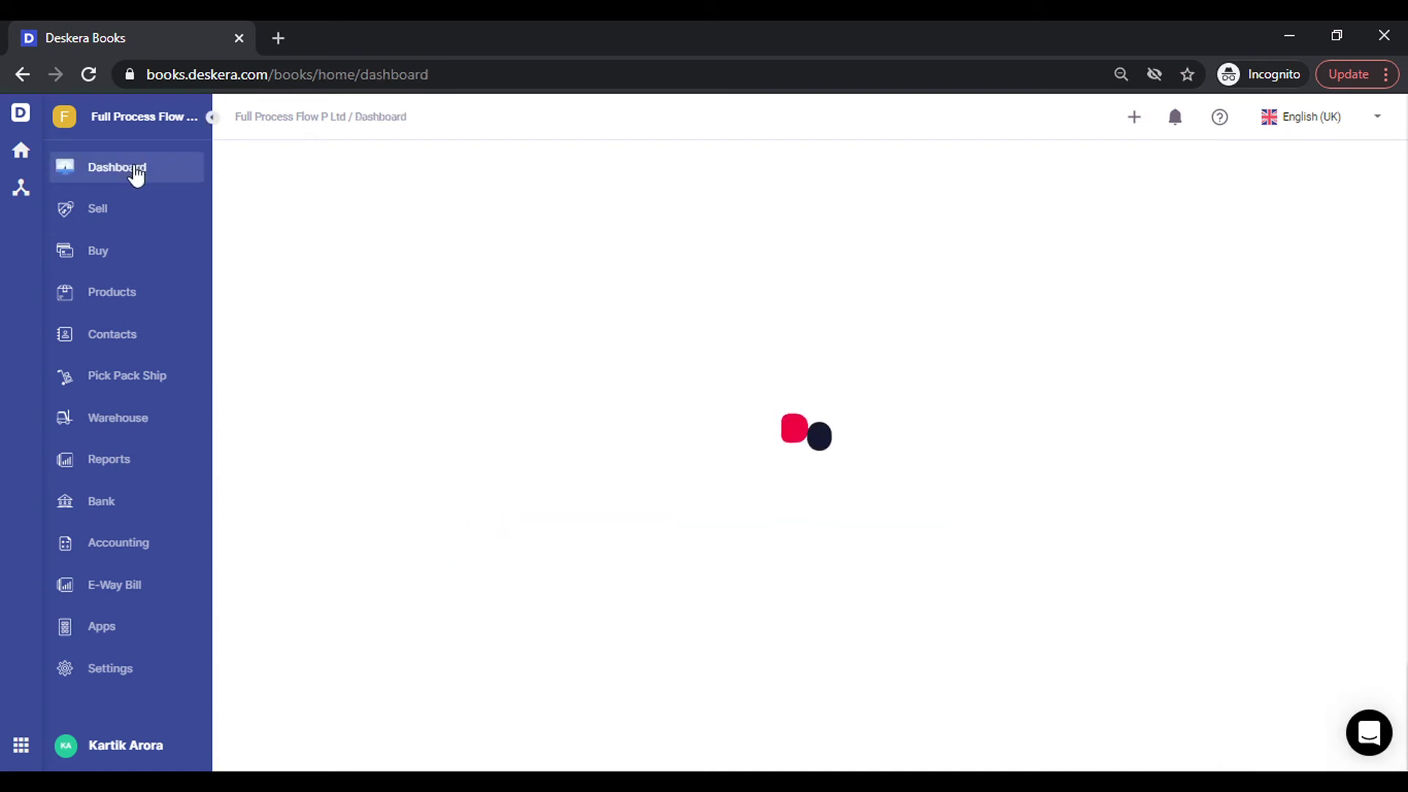
left_click(1138, 123)
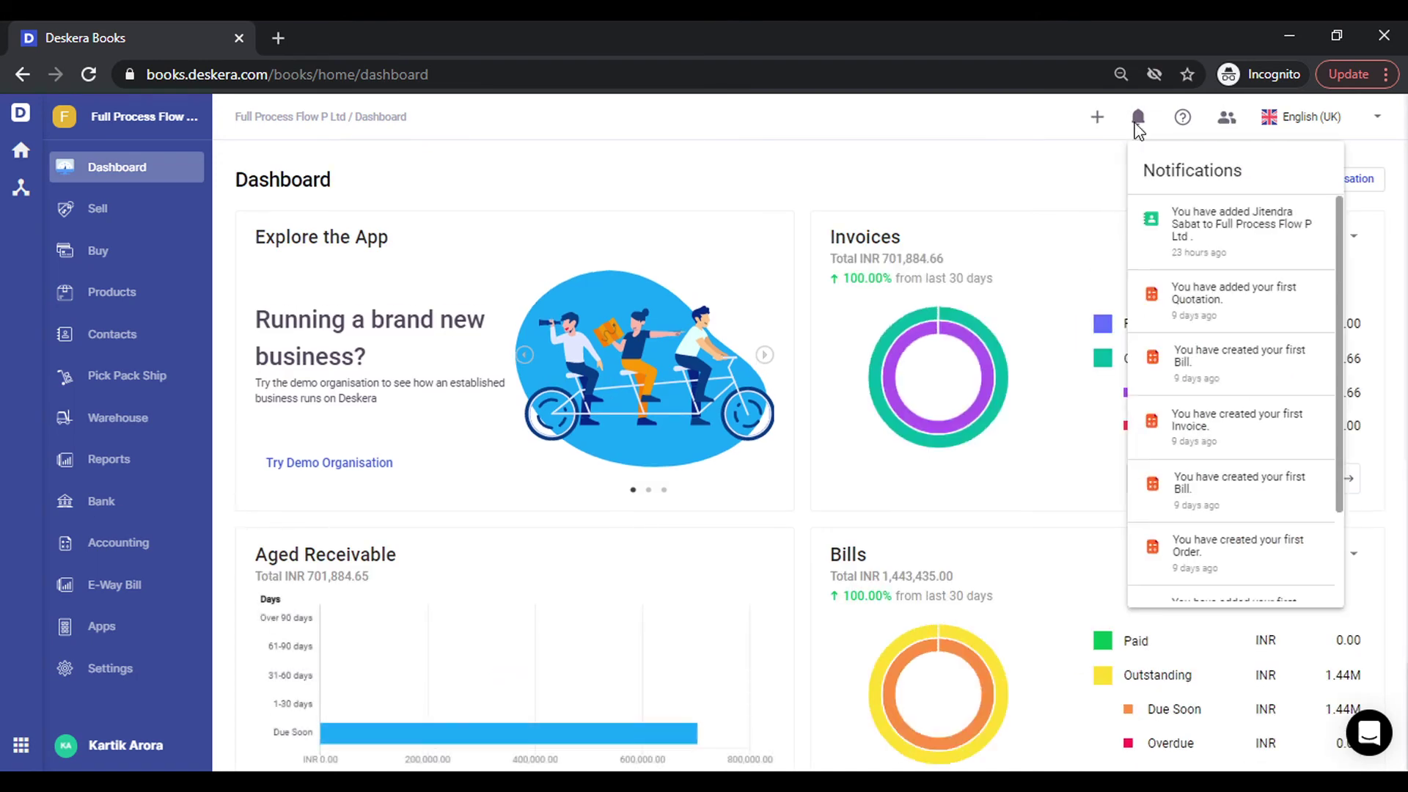
left_click(1097, 121)
left_click(1097, 121)
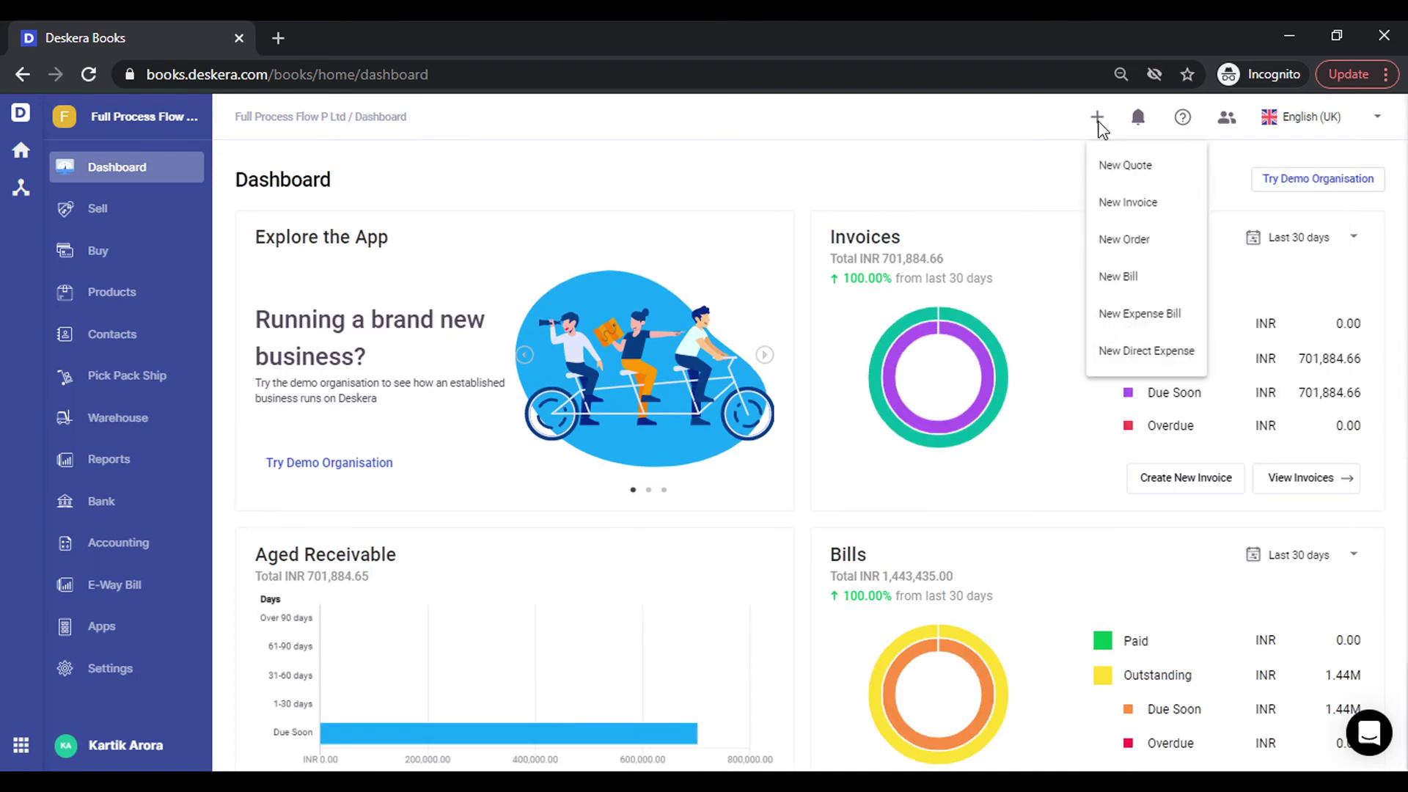
left_click(1125, 205)
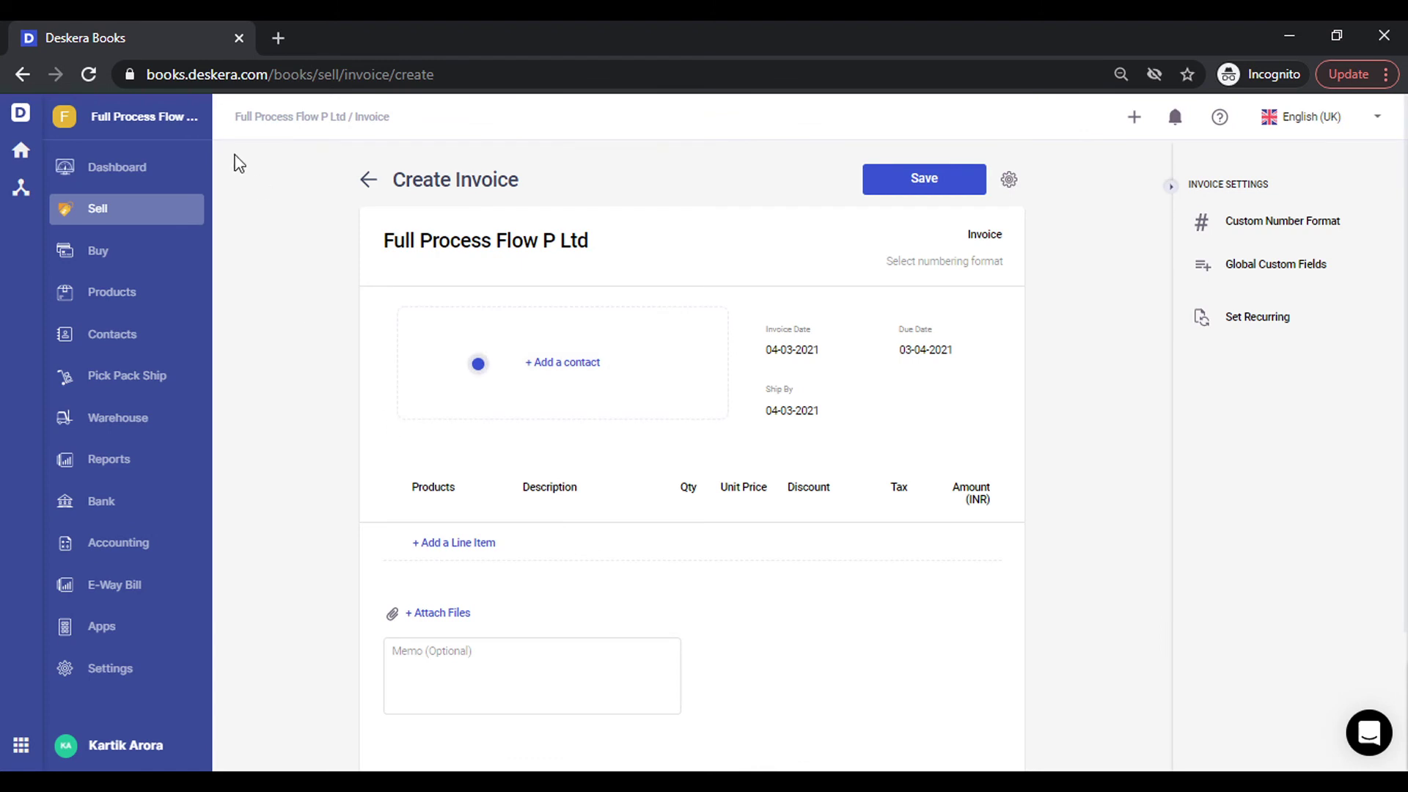
left_click(437, 391)
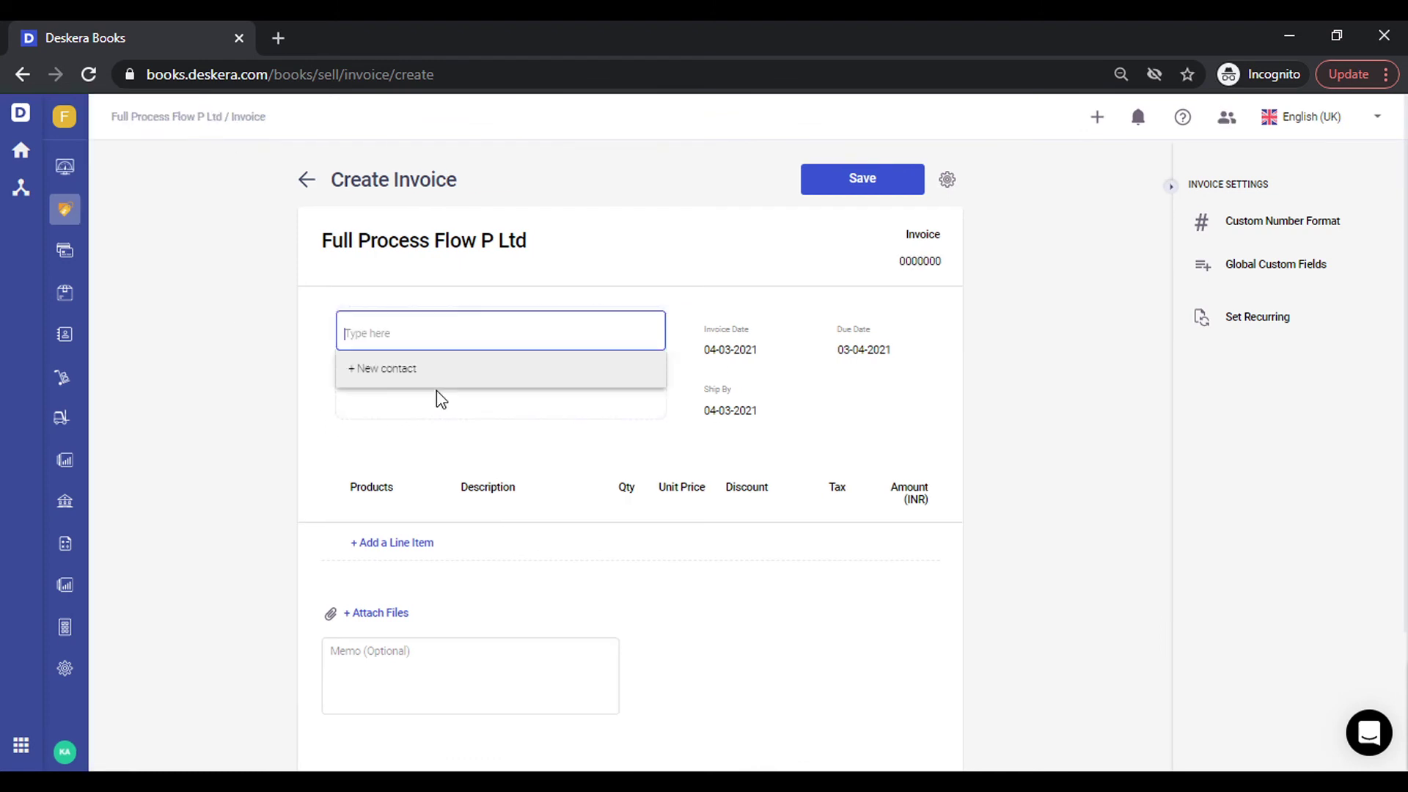
type("AB")
key("Down")
key("Return")
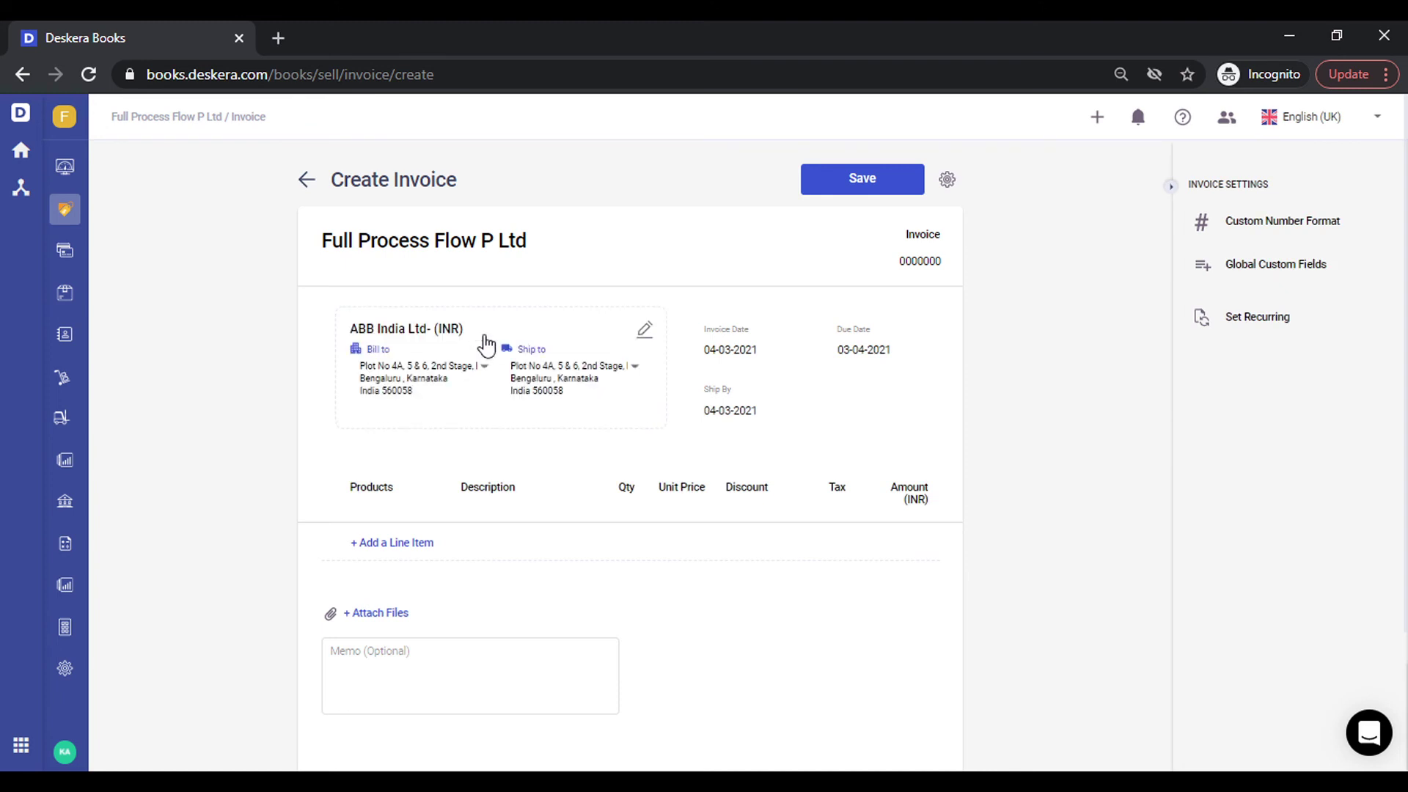
Add a Wireless Keyboard - Dell line at 7,975.00 with GST 18%, totalling 9,410.50.
left_click(412, 544)
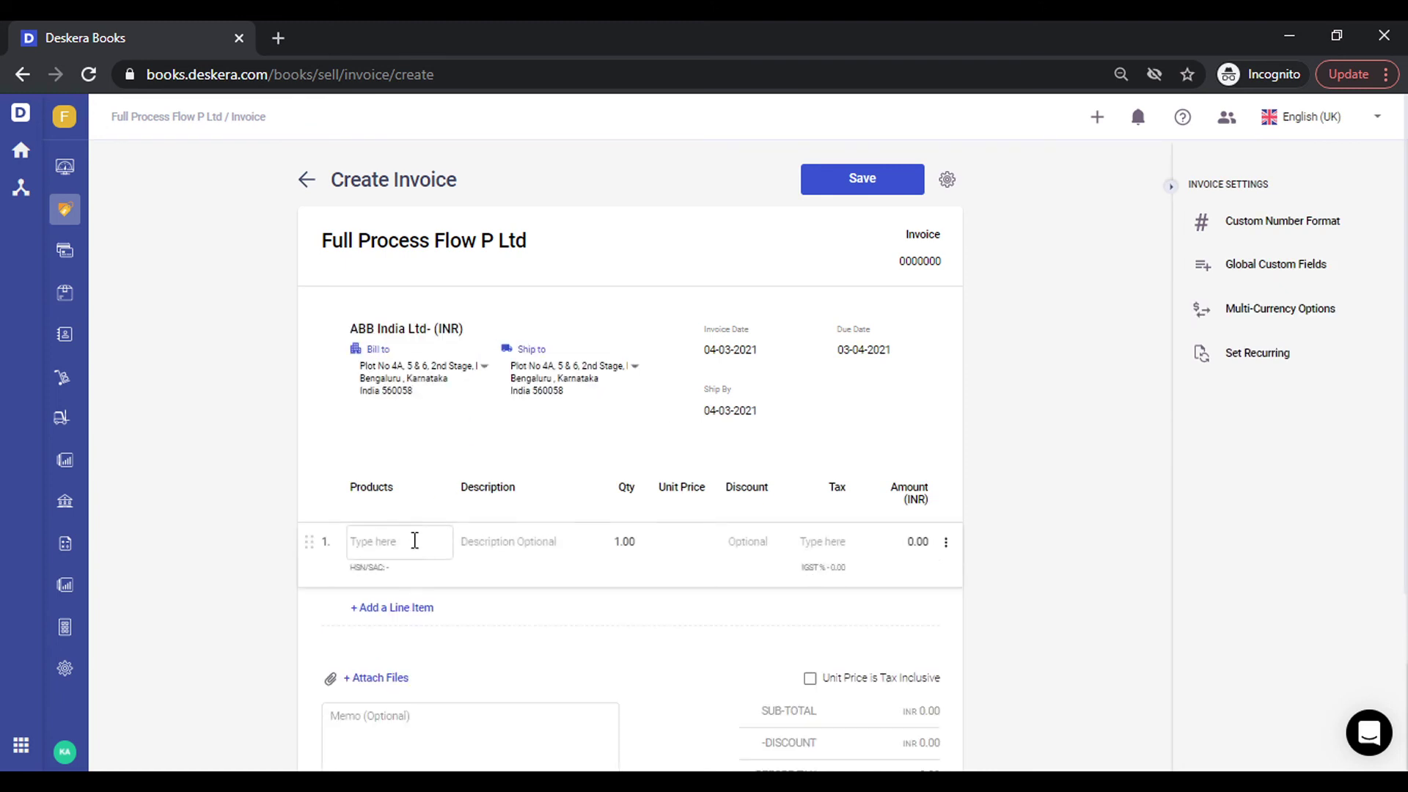
left_click(413, 541)
type("wire")
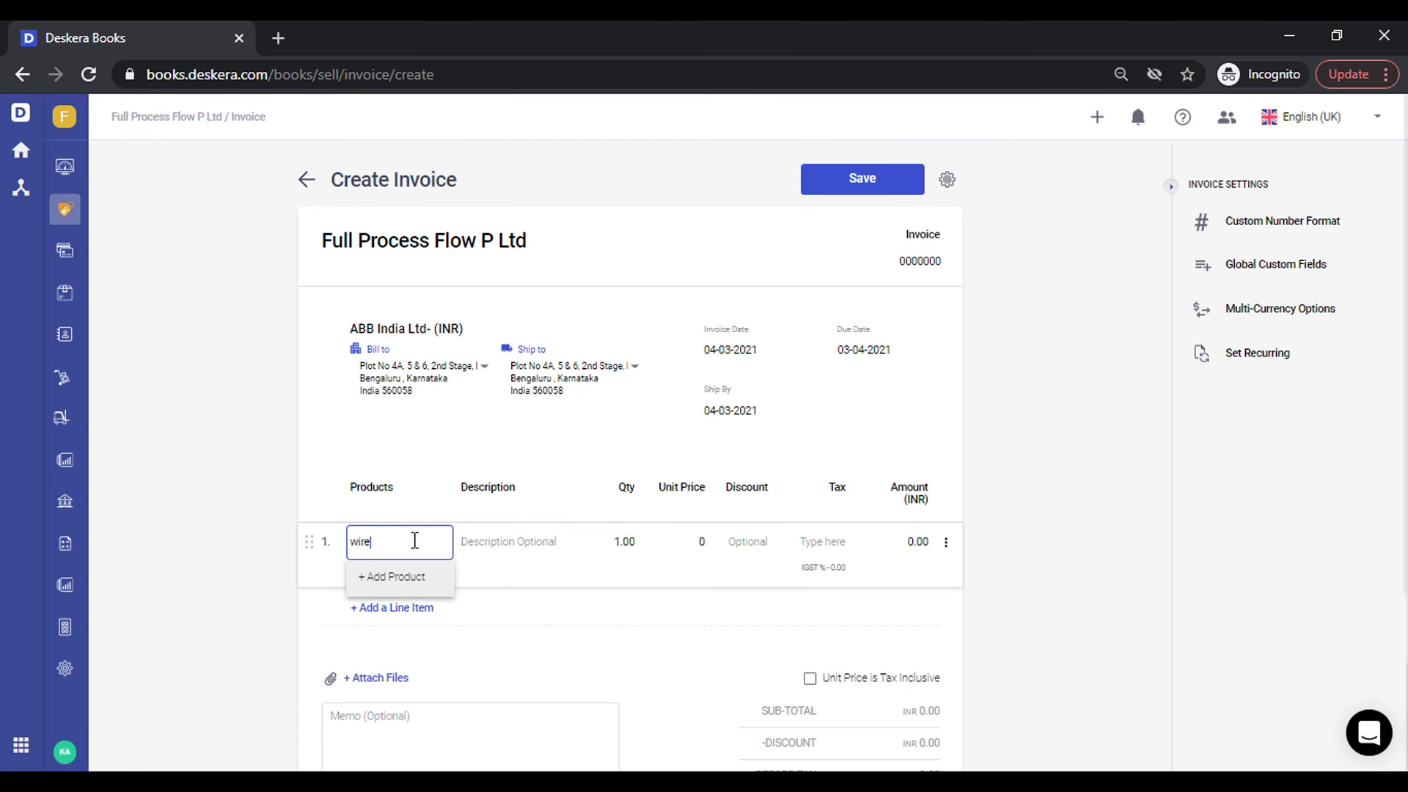
key("Down")
key("Return")
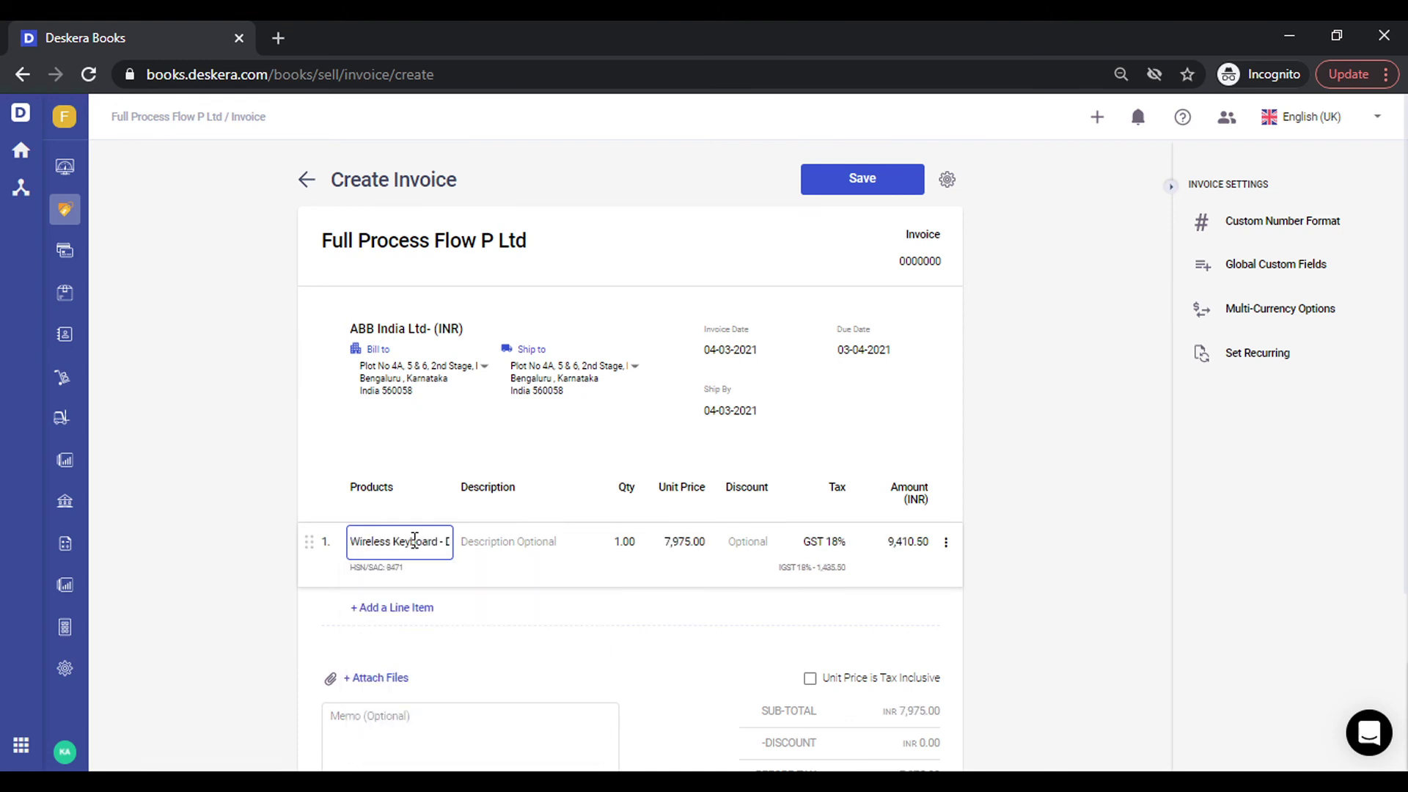
left_click(624, 616)
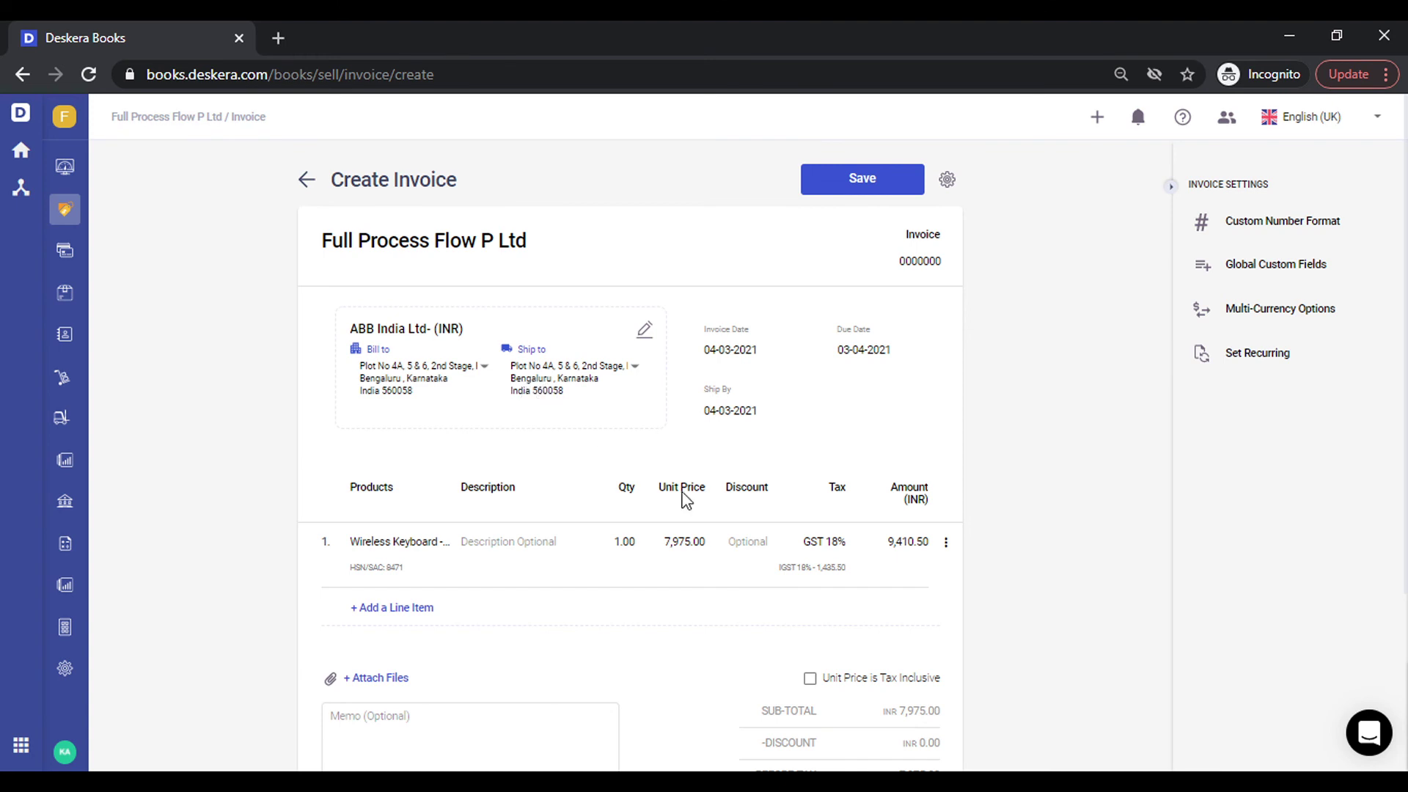
scroll(873, 588, "down", 1)
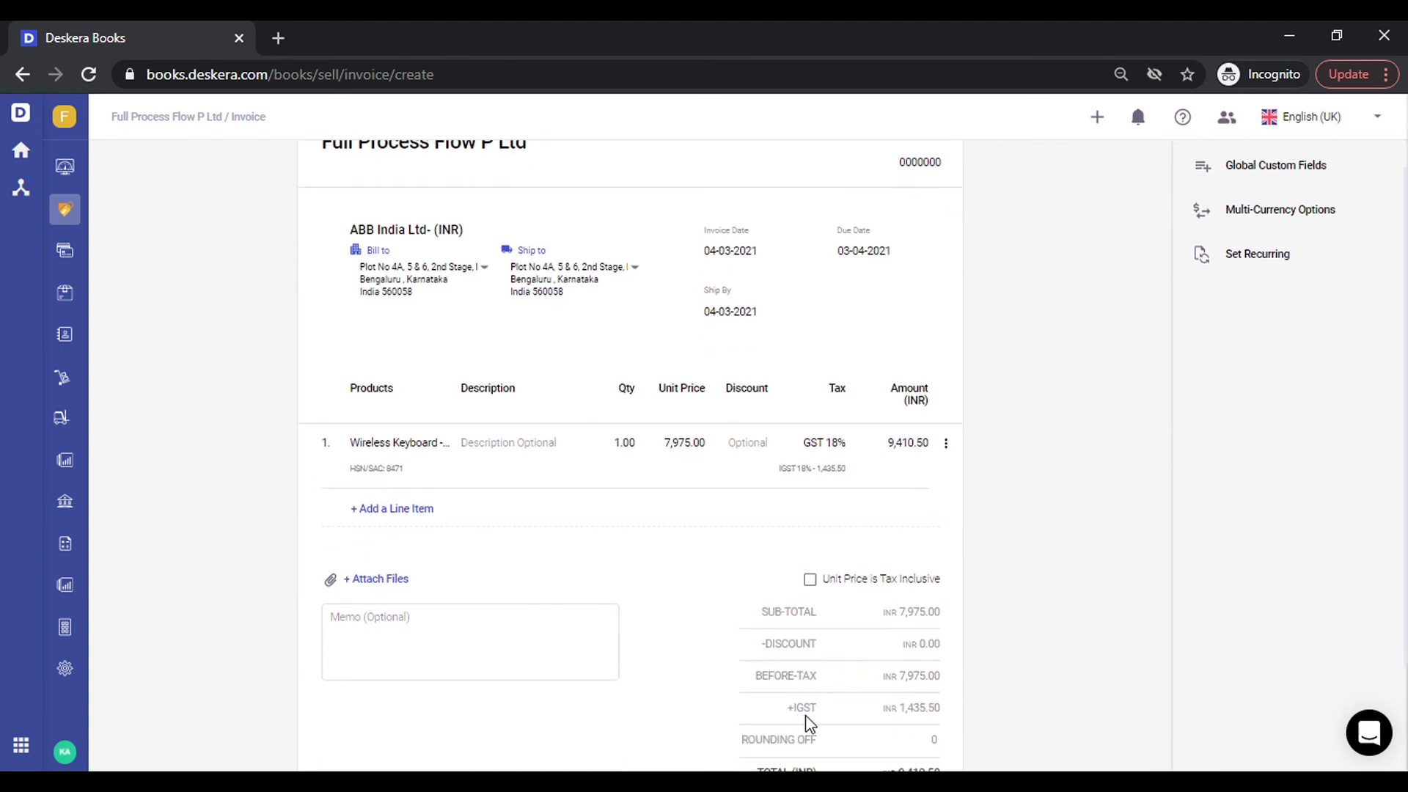
scroll(579, 581, "up", 1)
Replace the invoice's customer with Bharat Group Of Companies.
mouse_move(618, 361)
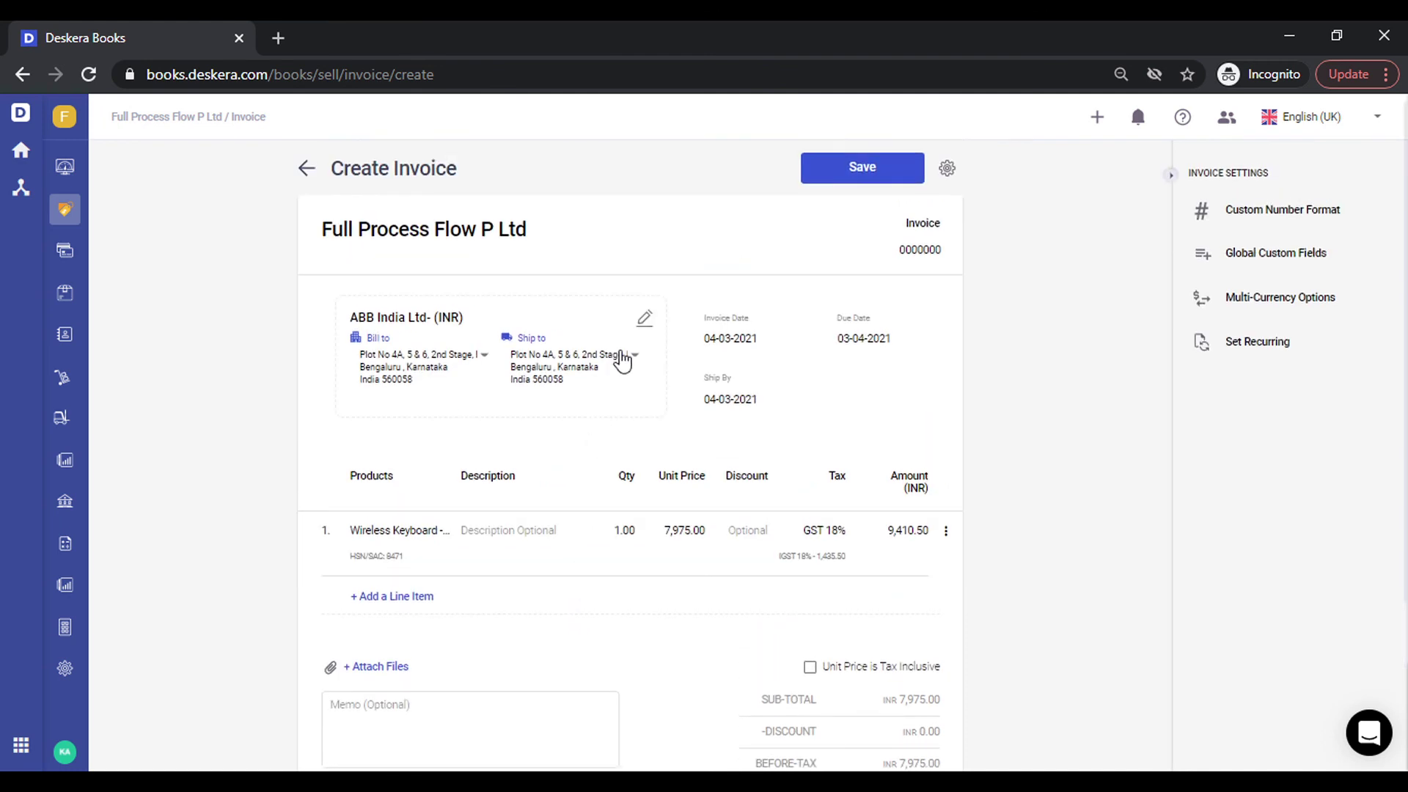
left_click(649, 327)
key("ctrl+a")
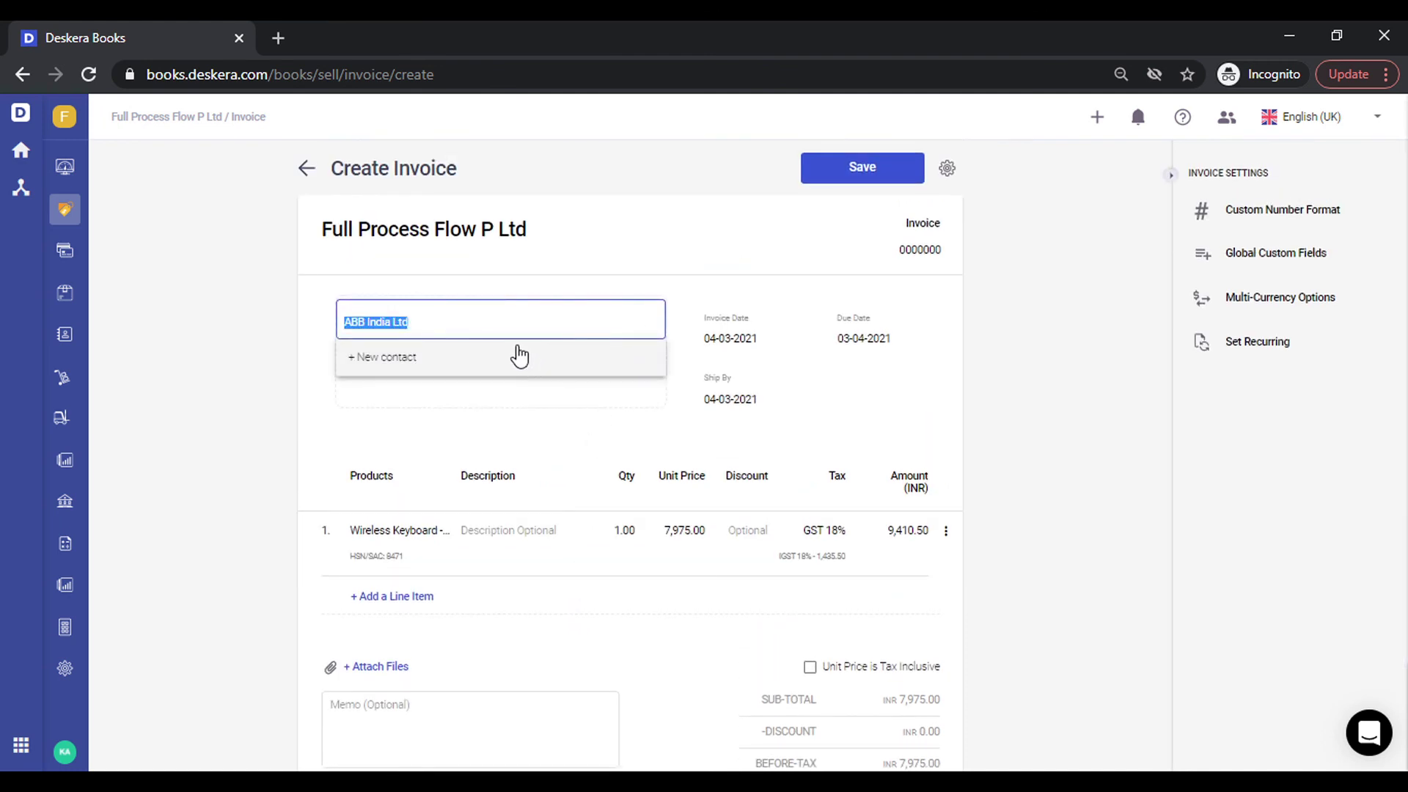
key("BackSpace")
type("bh")
key("Down")
key("Down")
key("Return")
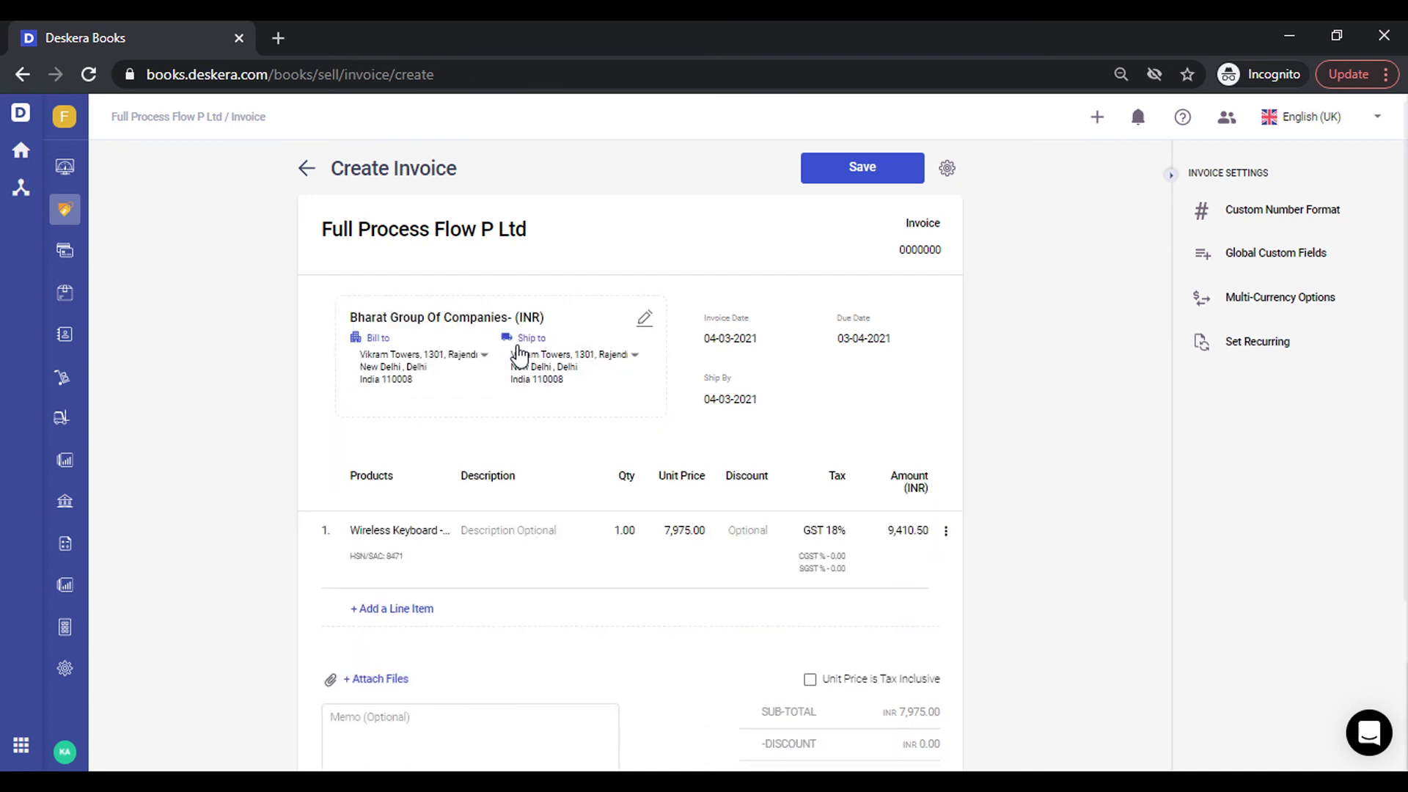
Review the CGST and SGST tax split in the totals and save the invoice.
scroll(1088, 525, "down", 1)
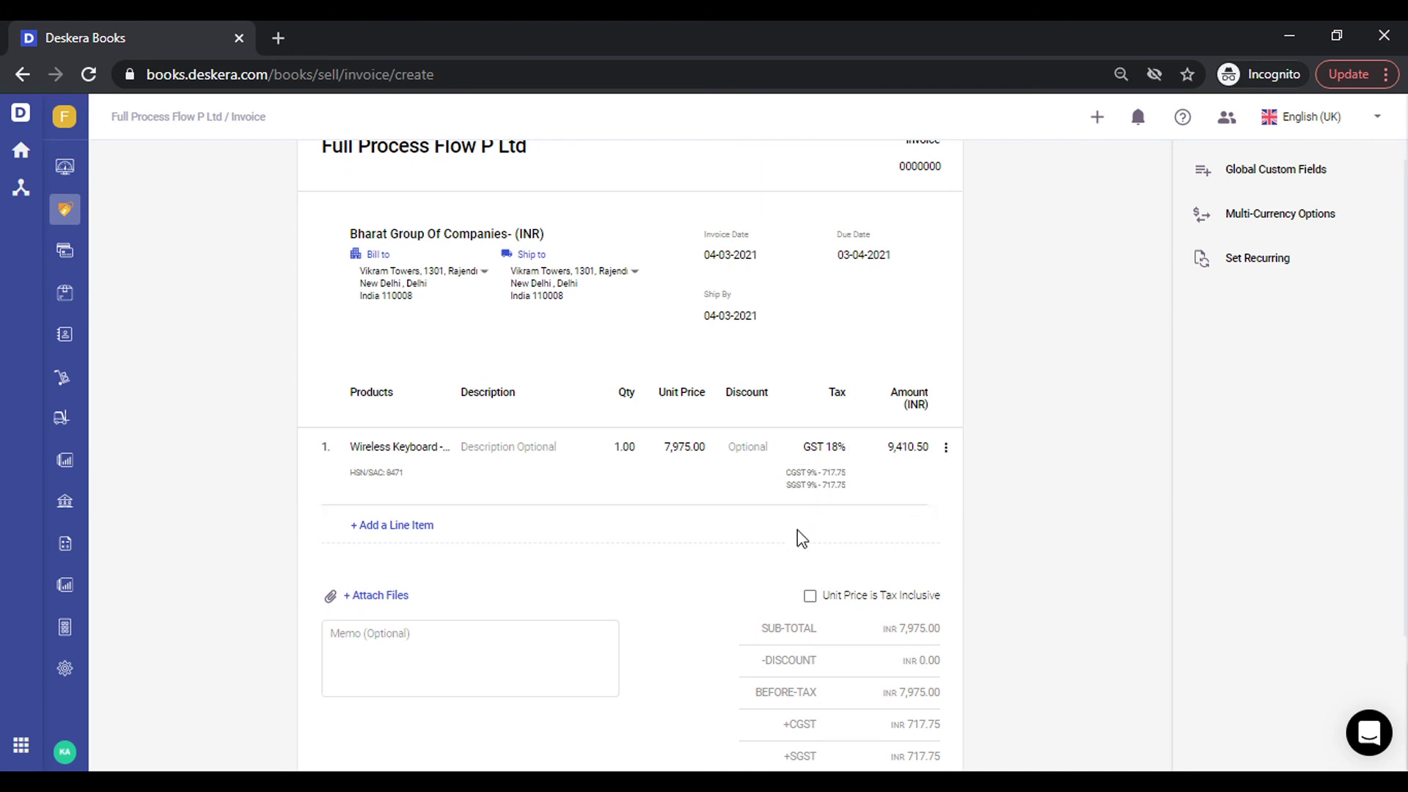
scroll(798, 534, "down", 2)
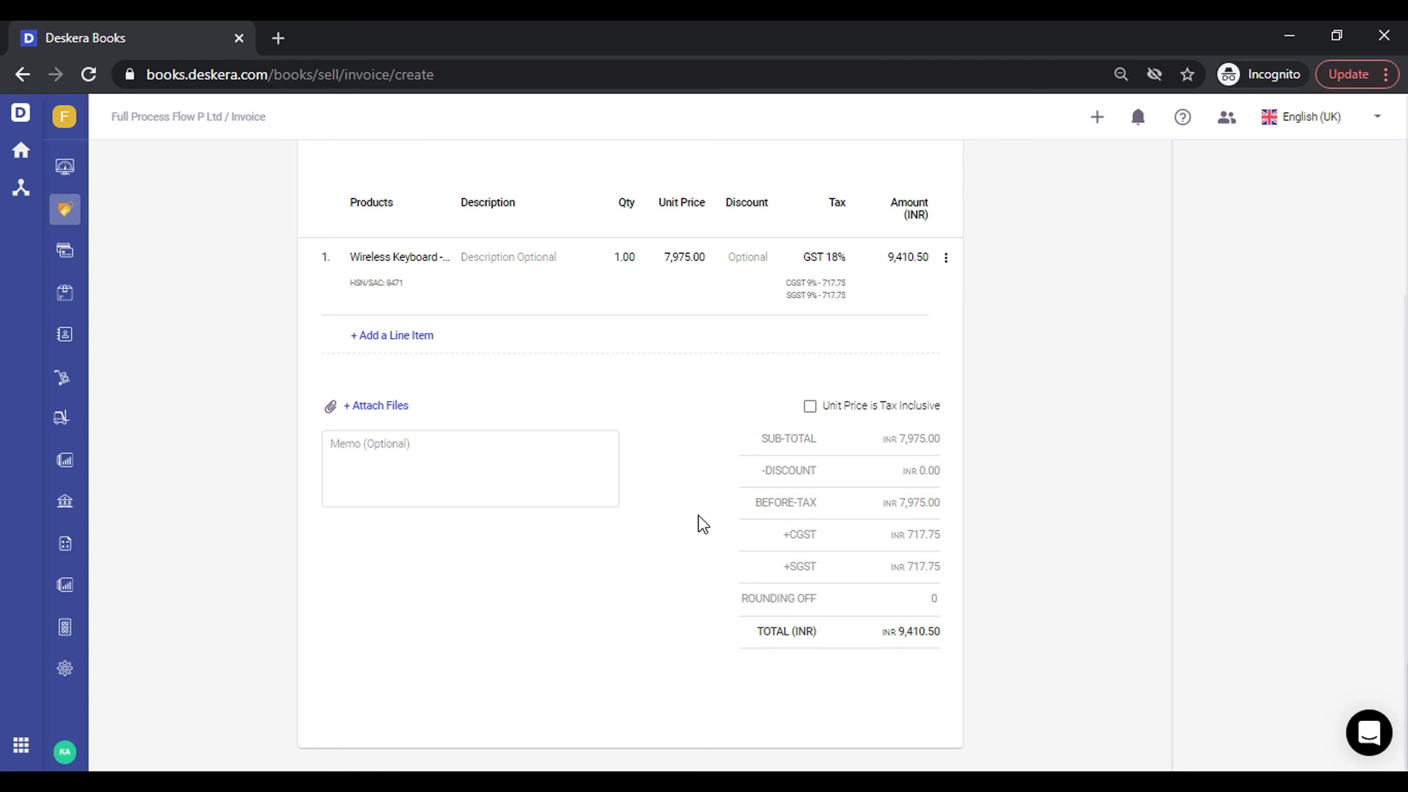
scroll(698, 515, "up", 4)
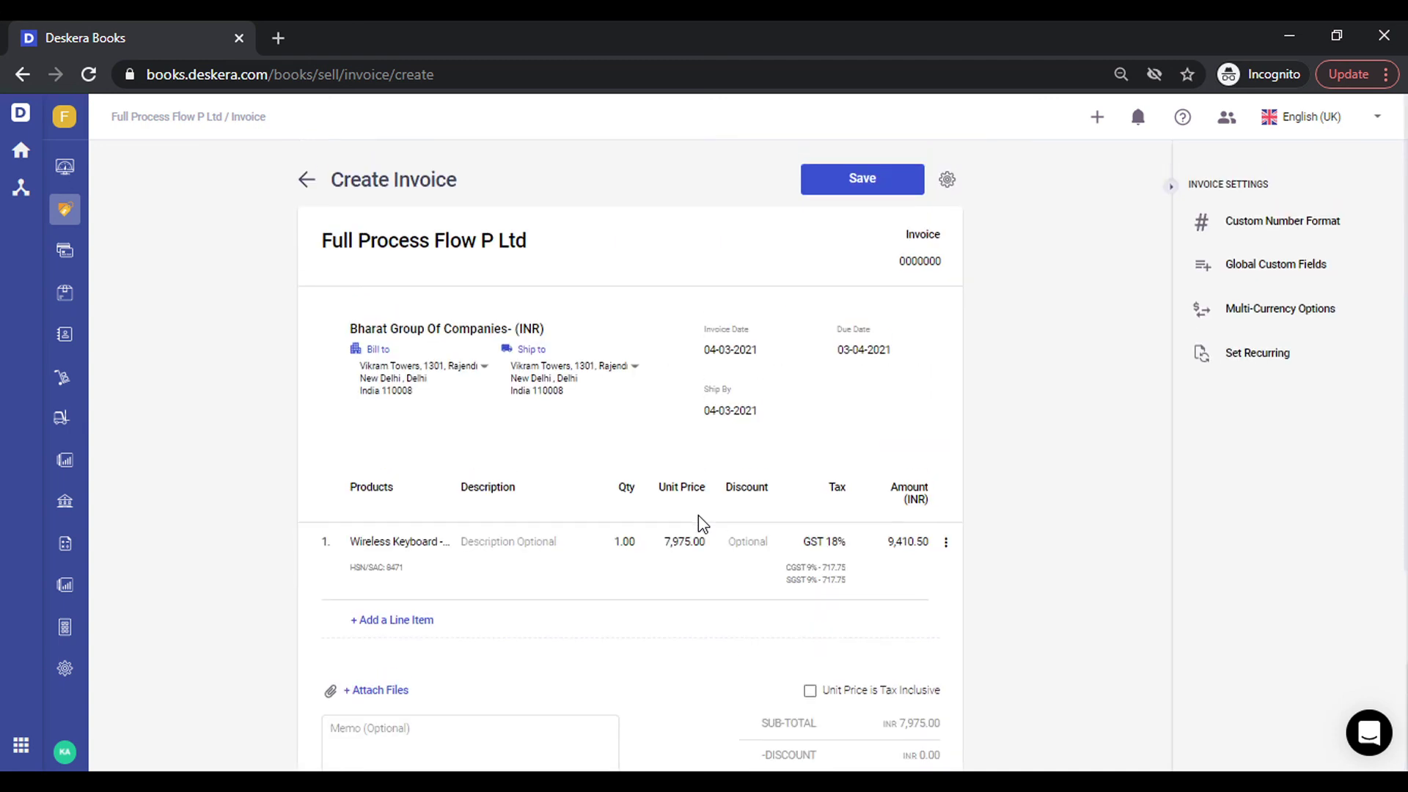
left_click(867, 193)
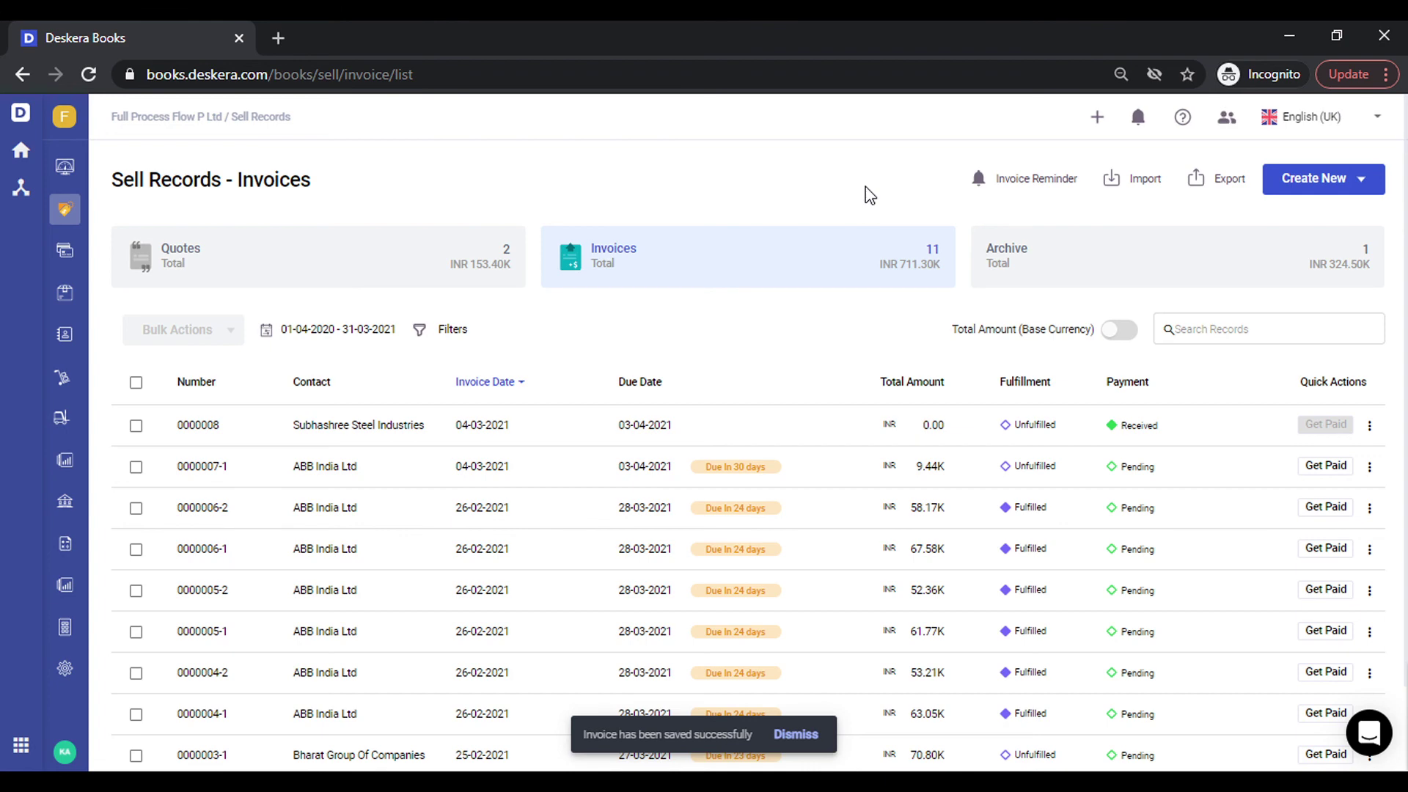
Start a new purchase bill with HP World as the supplier.
left_click(1099, 125)
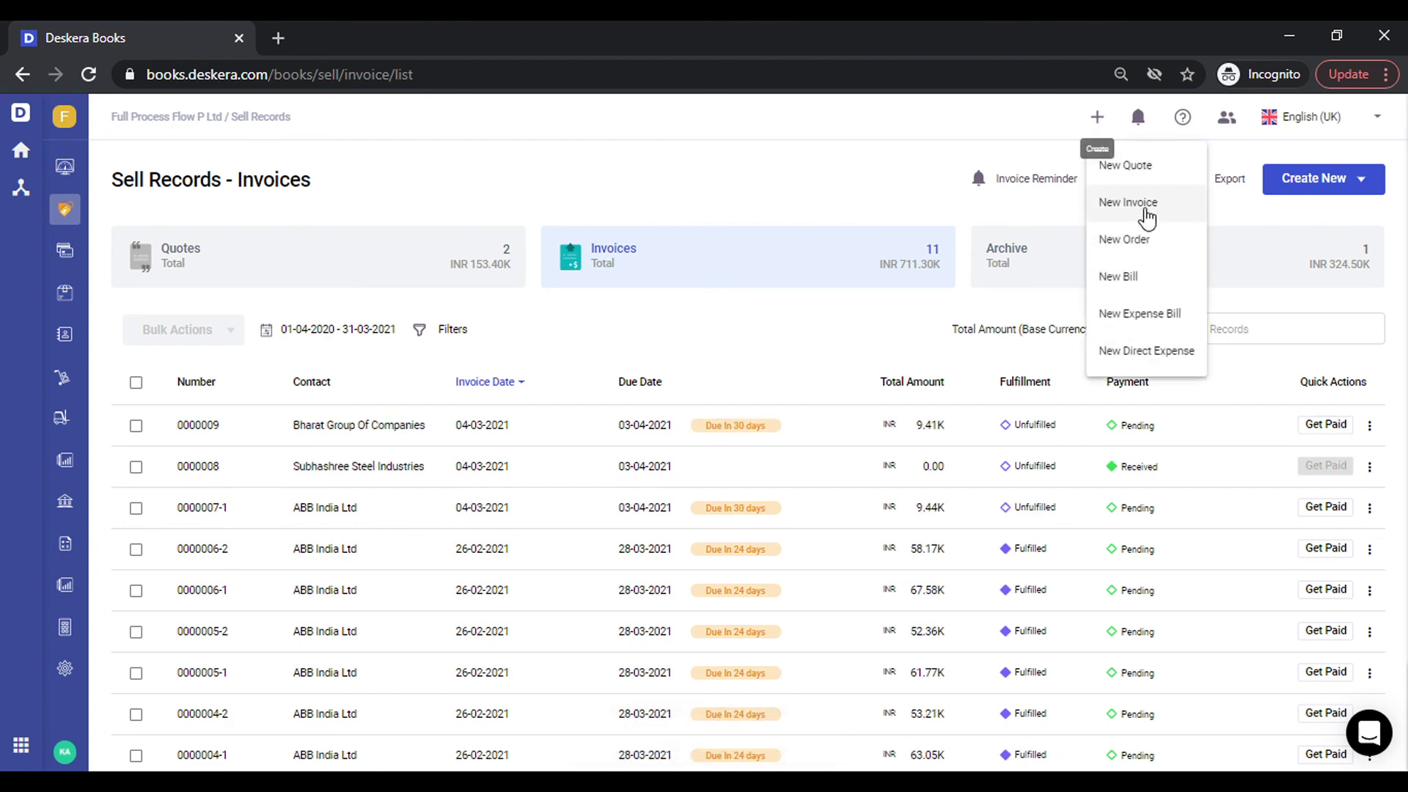
left_click(1138, 284)
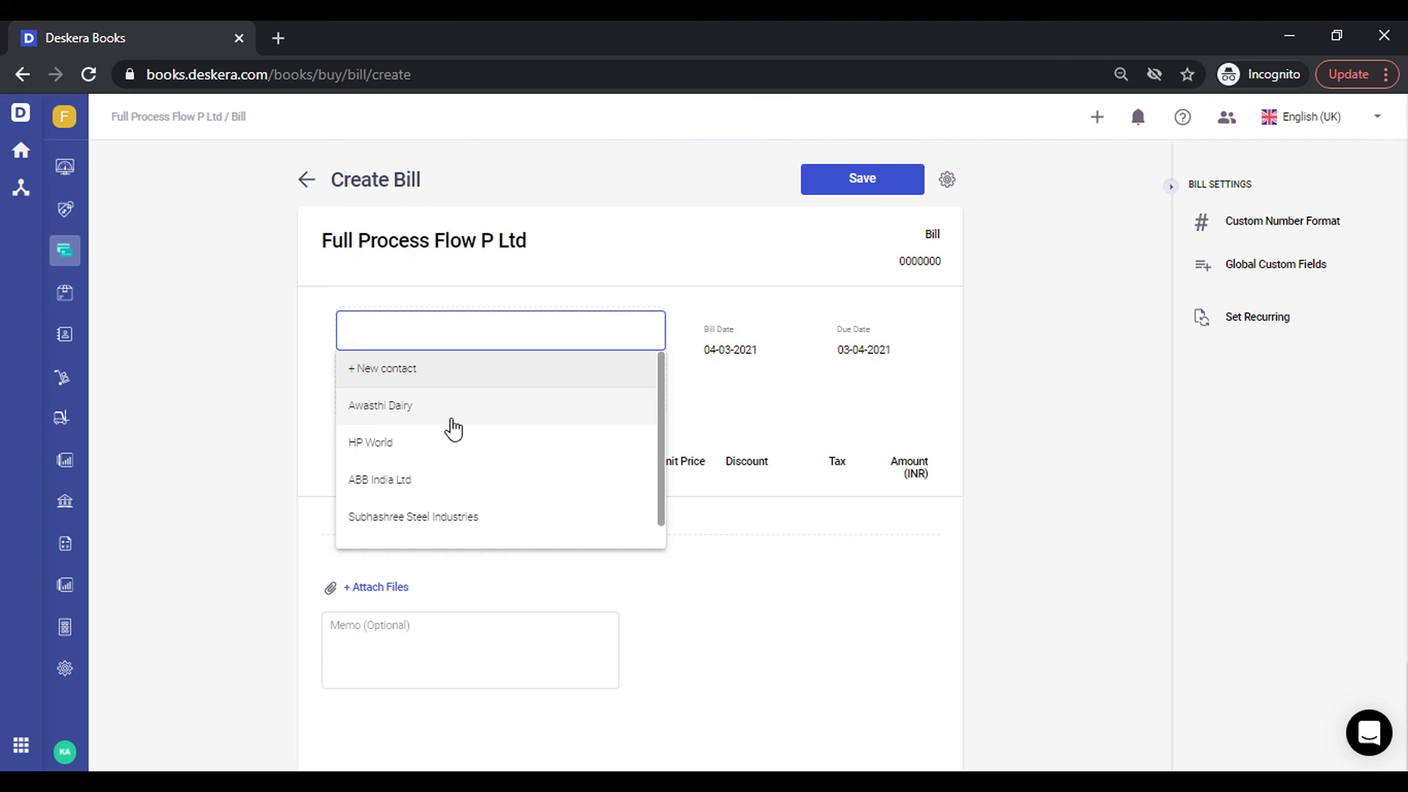
left_click(451, 433)
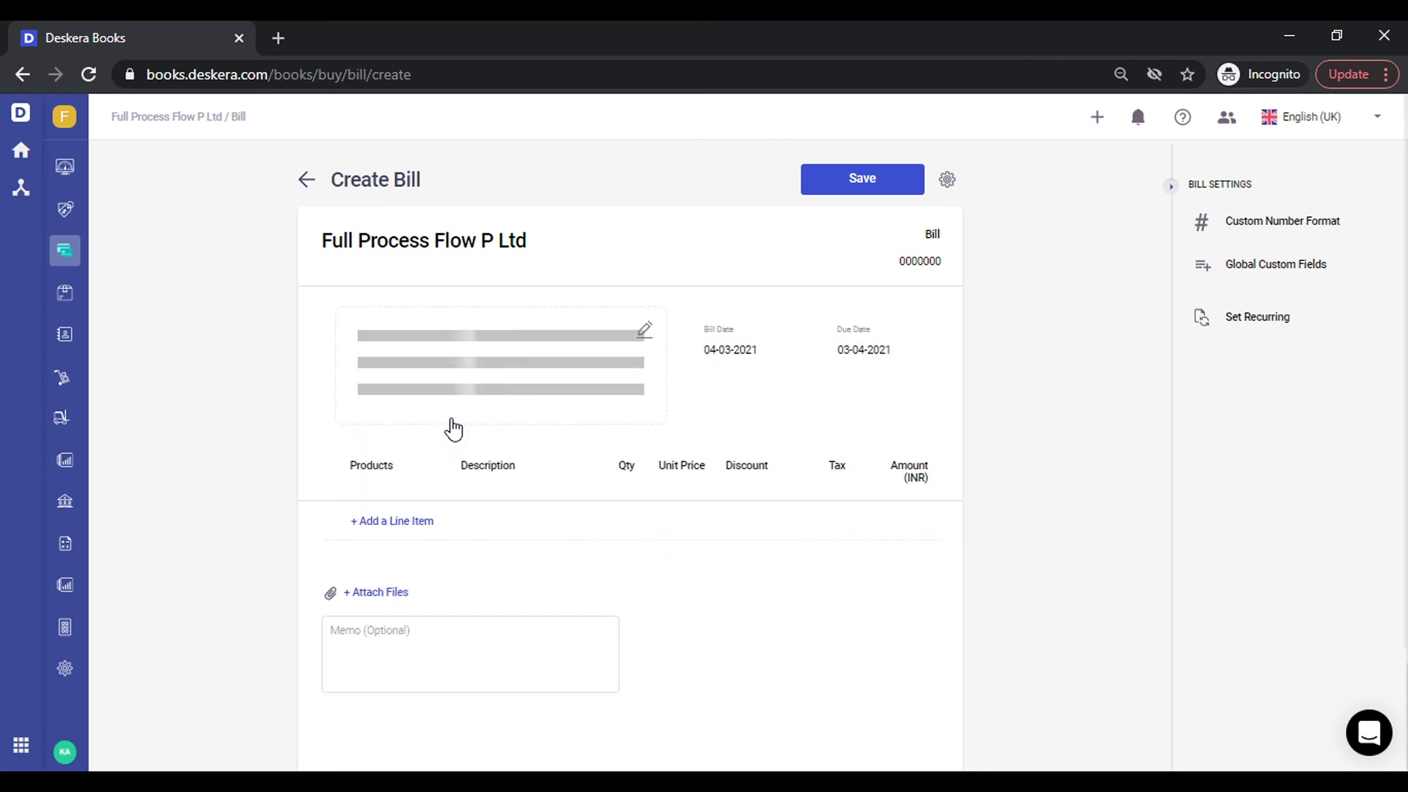
Add Wireless Keyboard - HP as line 1 and check the 1,035.00 IGST and 6,785.00 total.
left_click(382, 534)
type("wire")
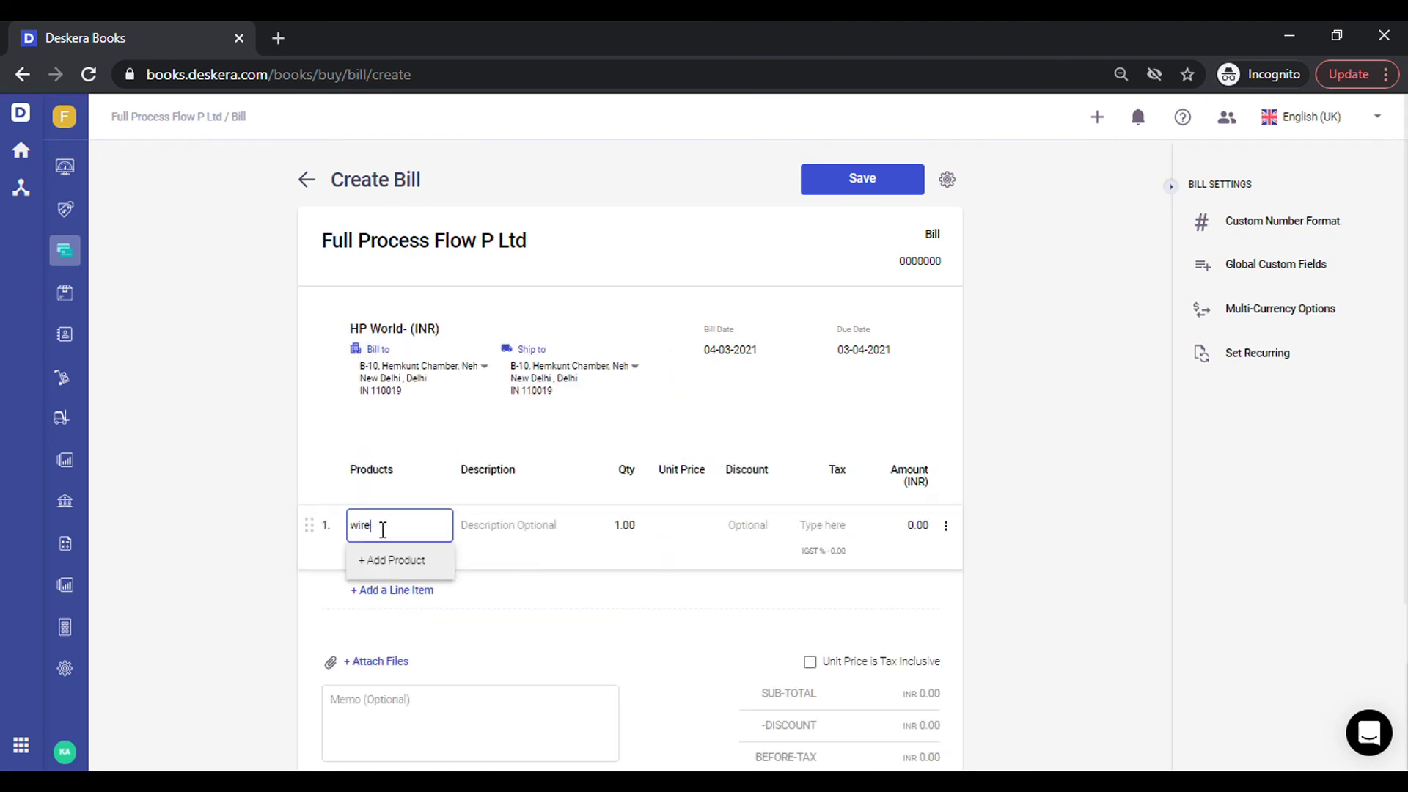
key("Down")
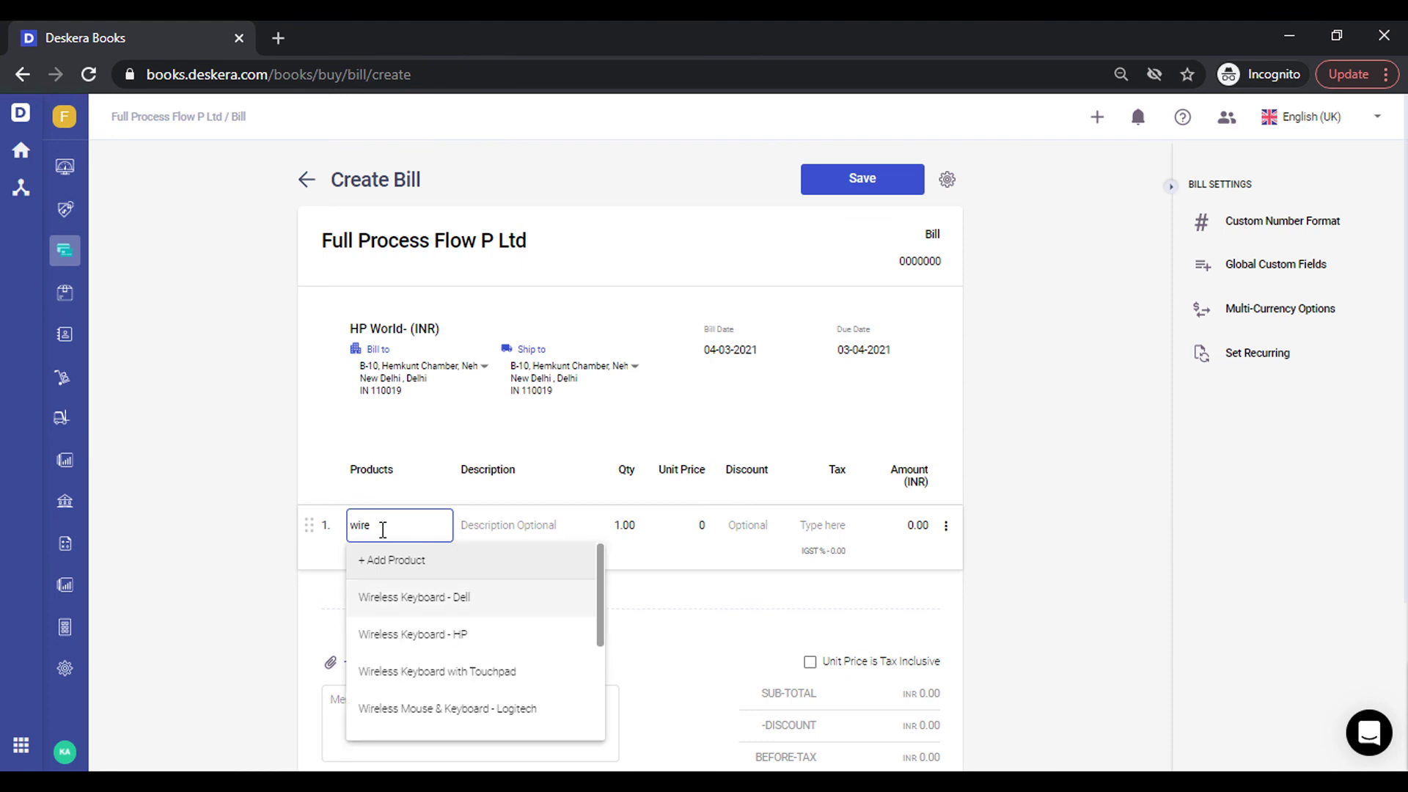
key("Down")
key("Return")
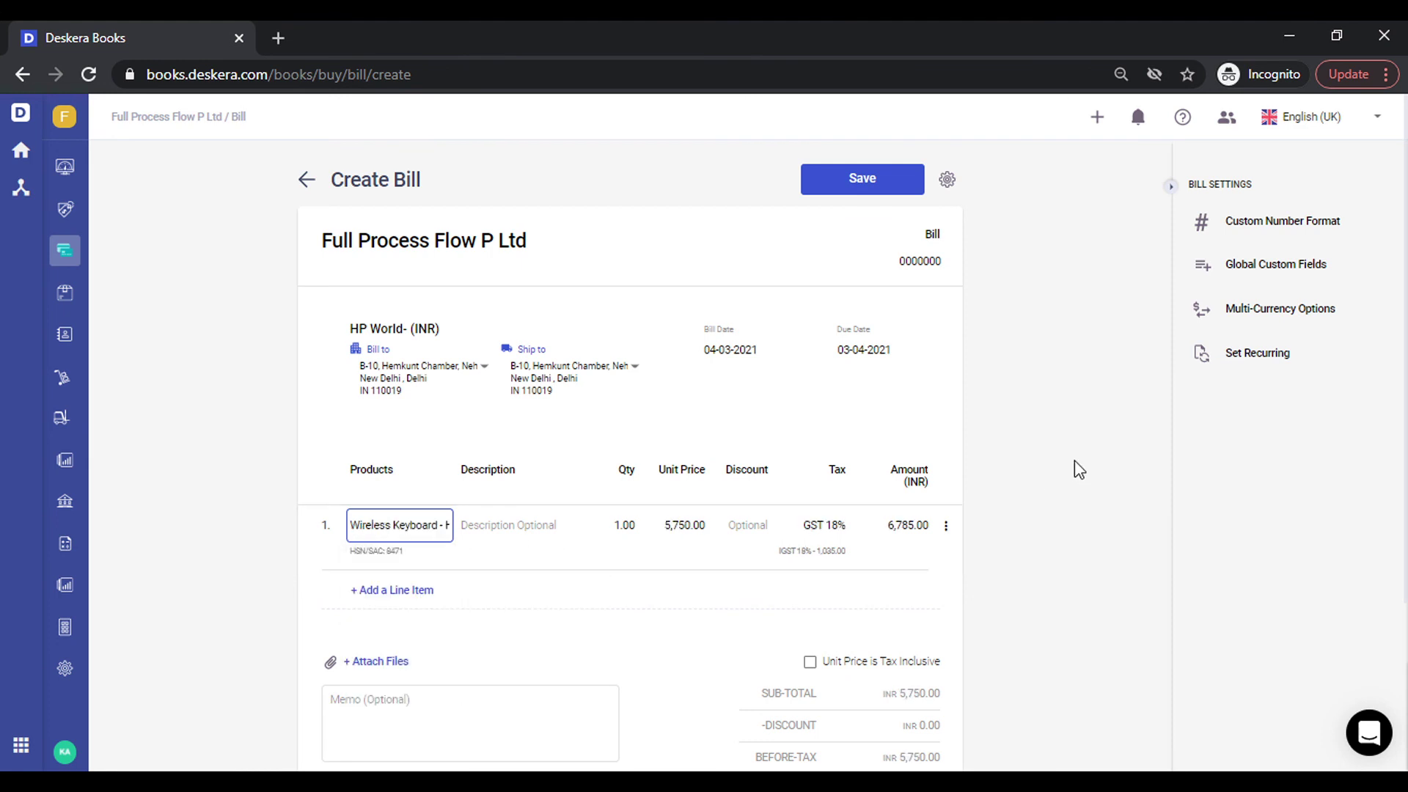
left_click(1075, 460)
scroll(1075, 461, "down", 2)
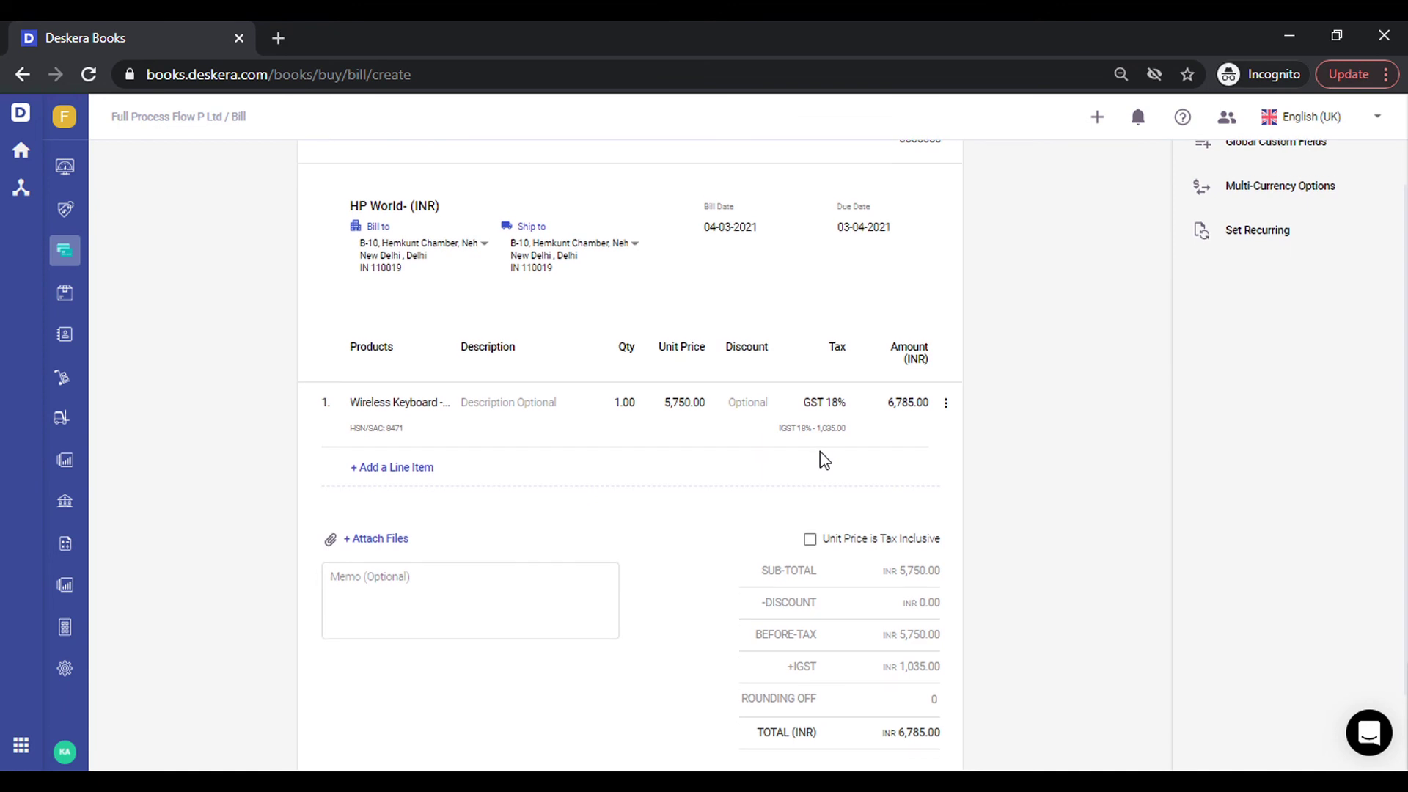
scroll(820, 453, "down", 1)
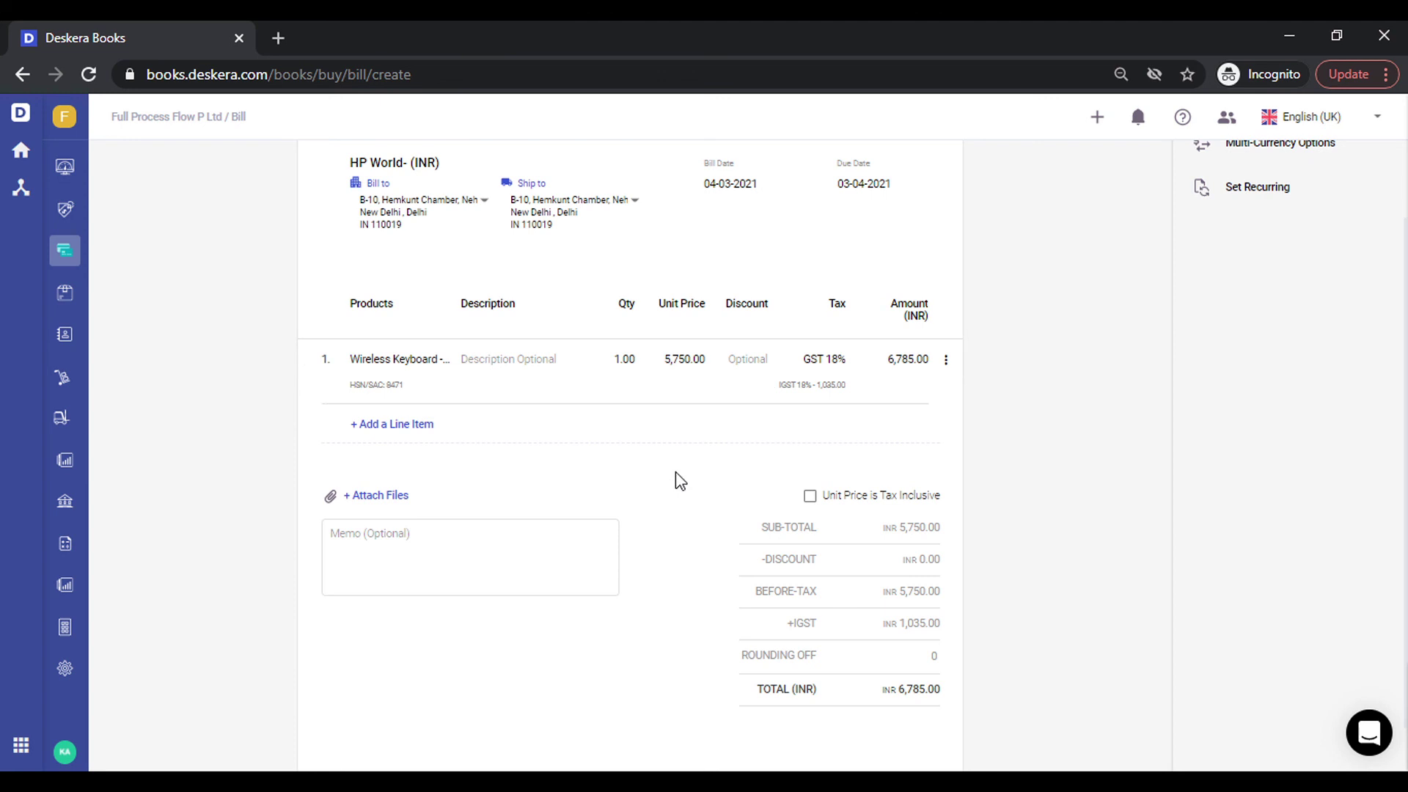
scroll(681, 480, "up", 3)
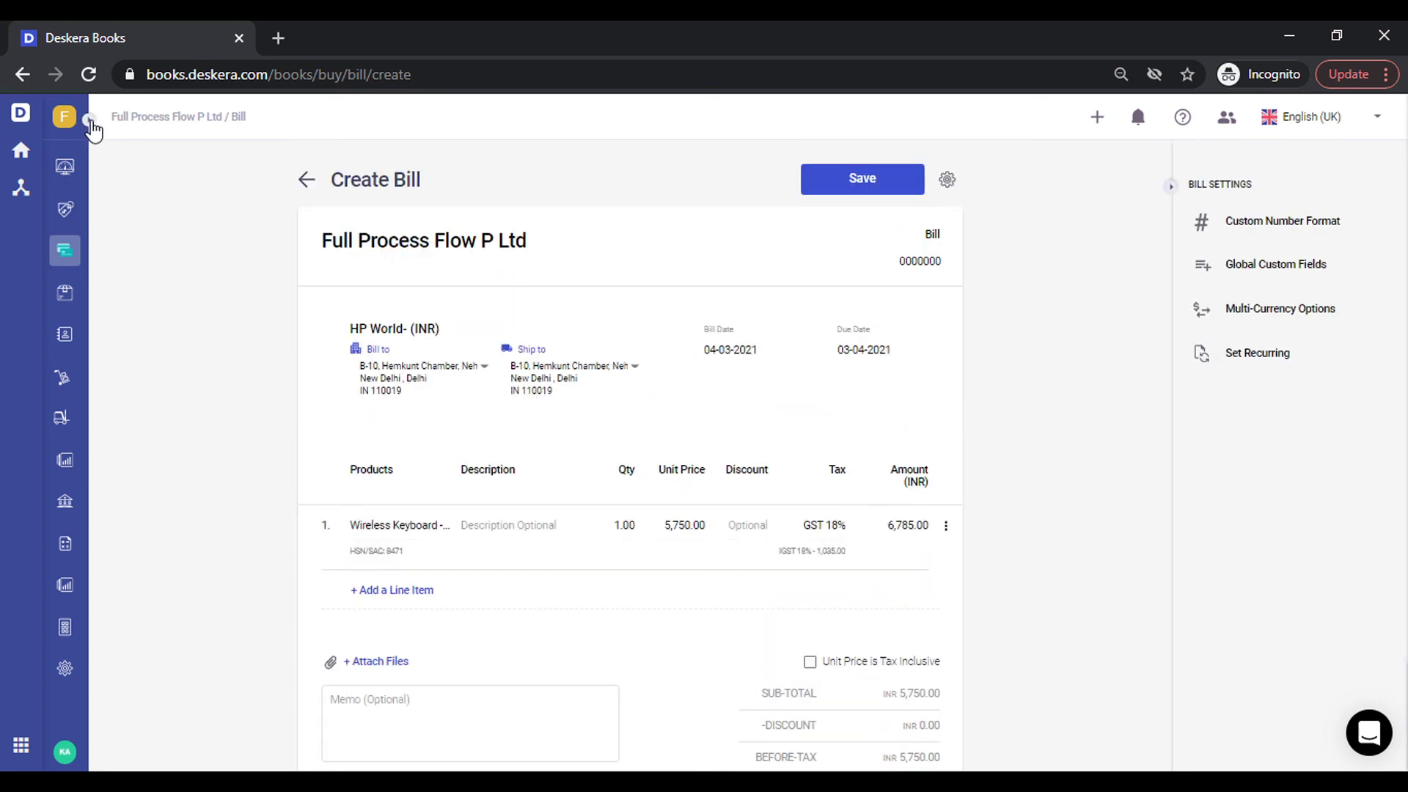